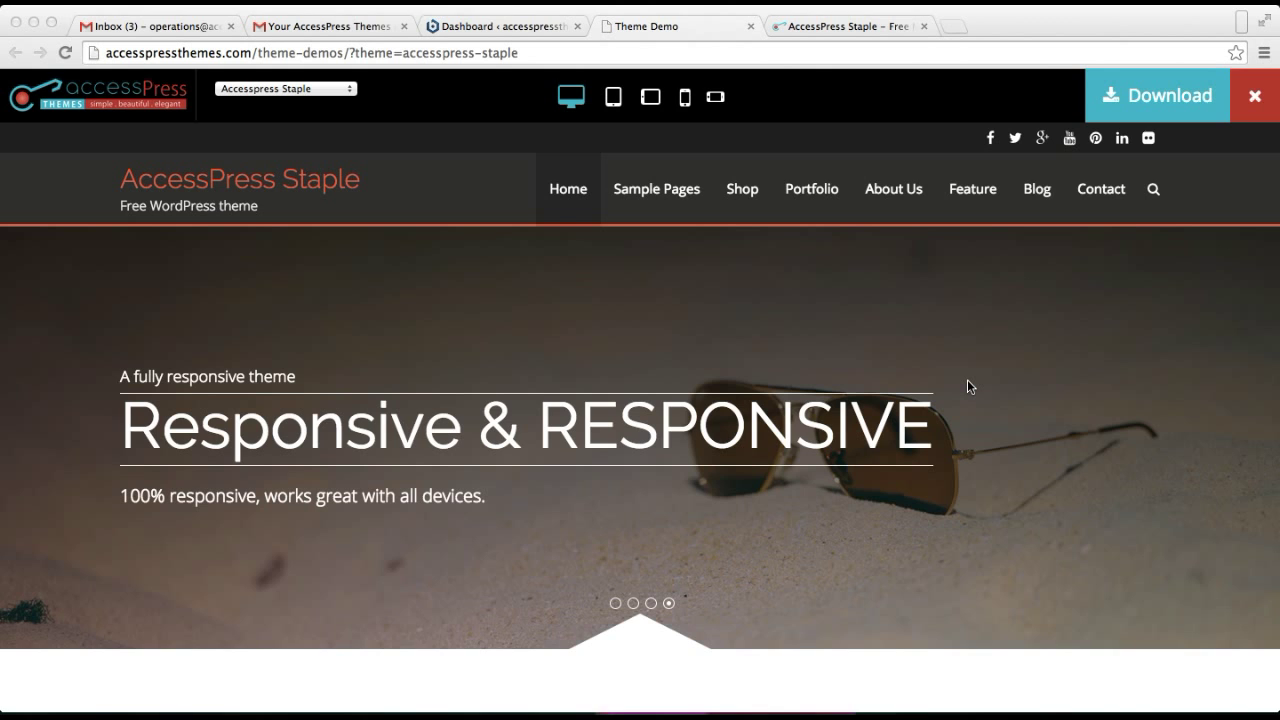
# Scroll the Staple demo from the slider to Awesome Feature, then return to the Dashboard tab.
pyautogui.scroll(-5, 786, 345)
pyautogui.scroll(-5, 786, 343)
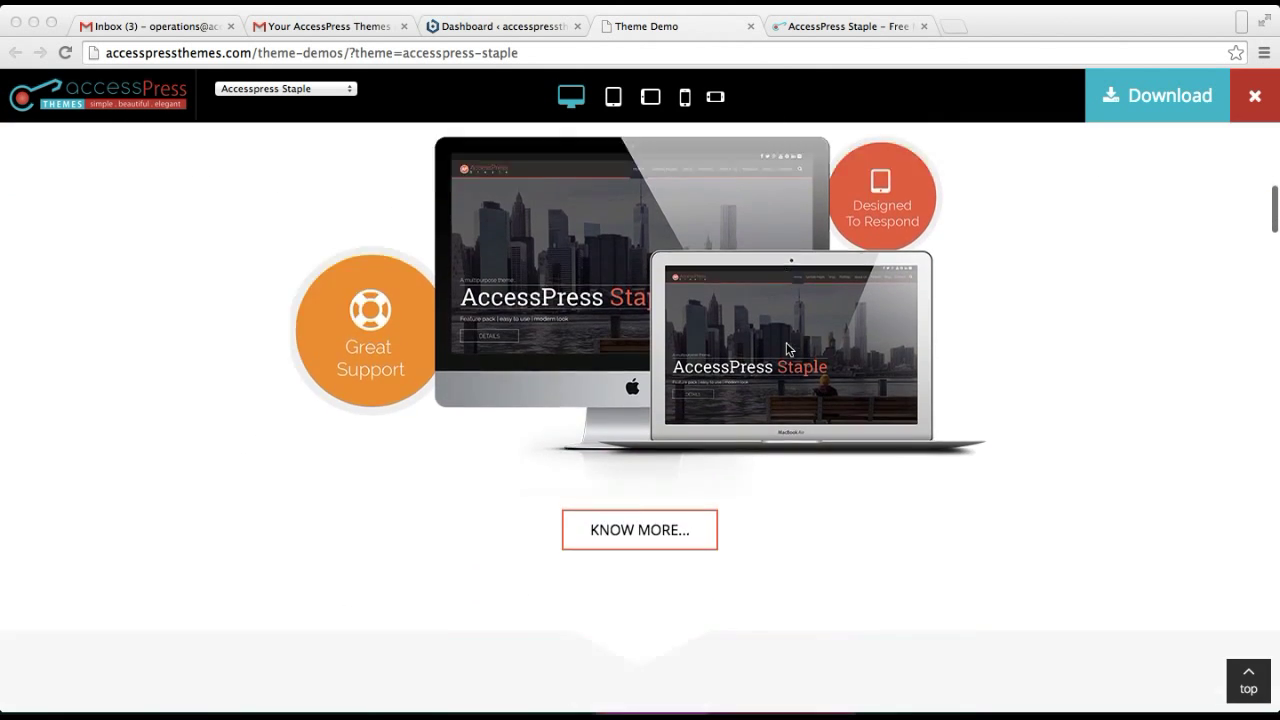
pyautogui.scroll(5, 786, 345)
pyautogui.scroll(-1, 786, 343)
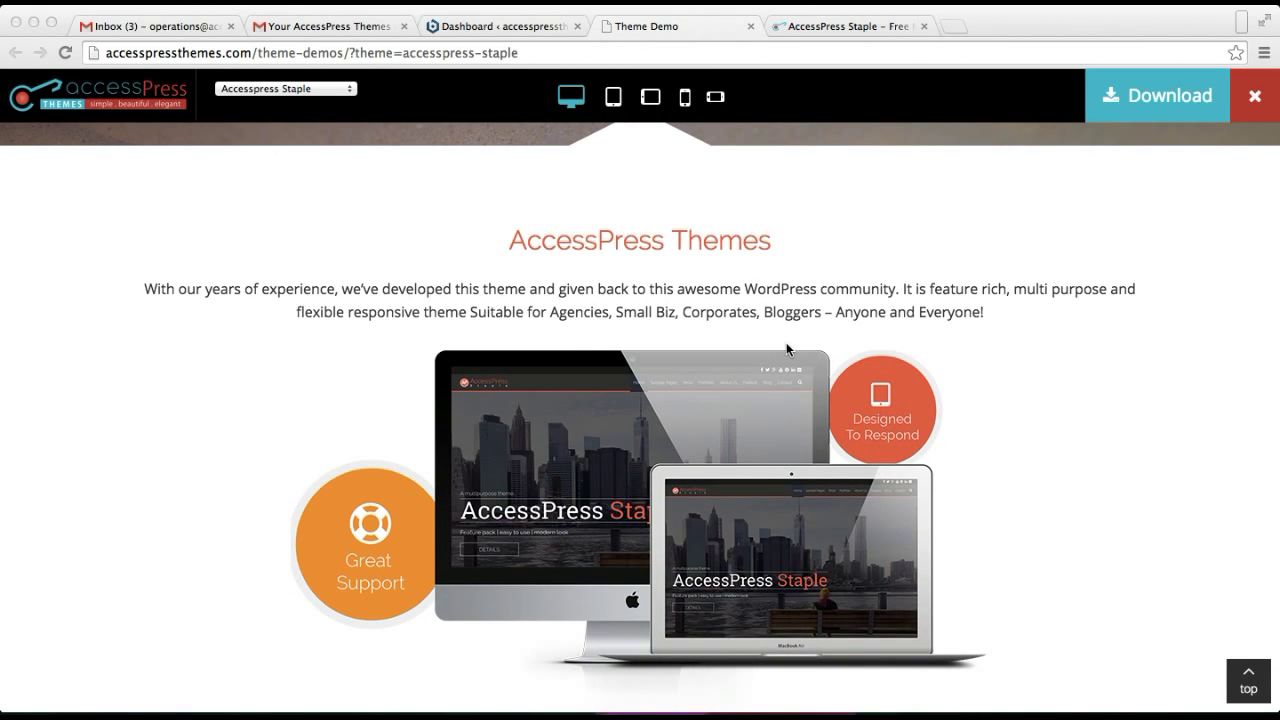
pyautogui.scroll(-1, 810, 351)
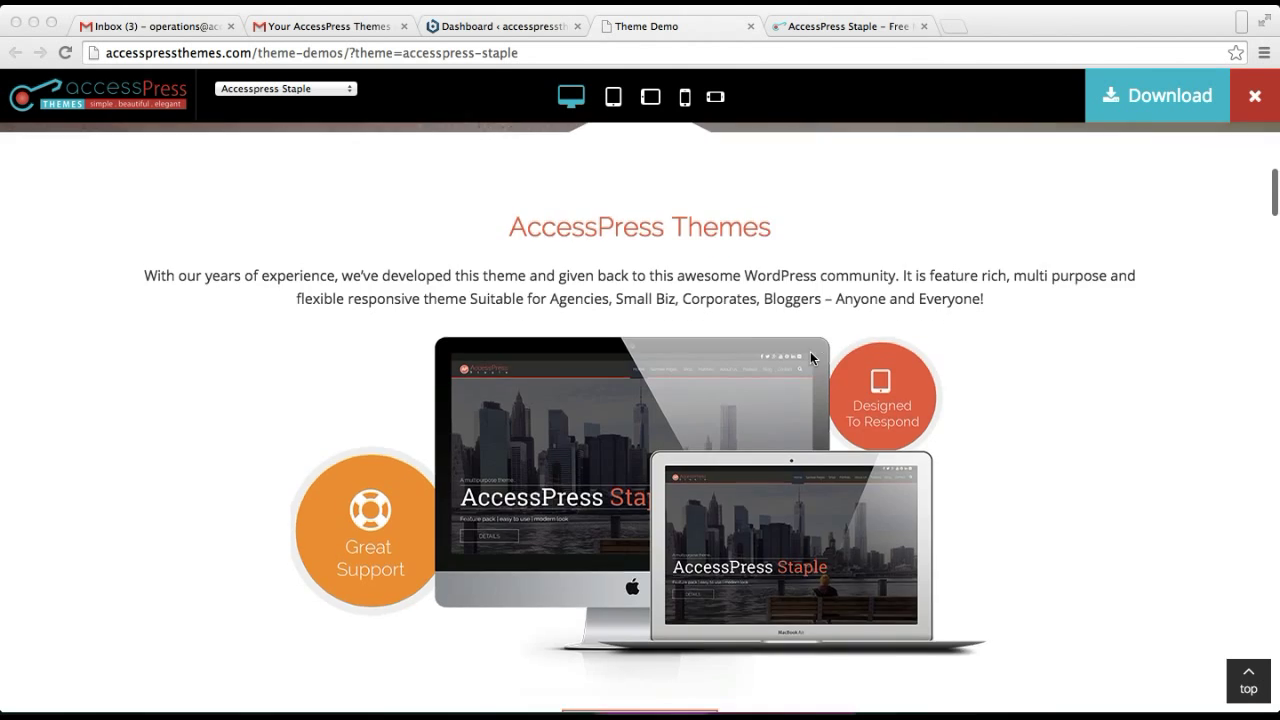
pyautogui.scroll(-6, 810, 351)
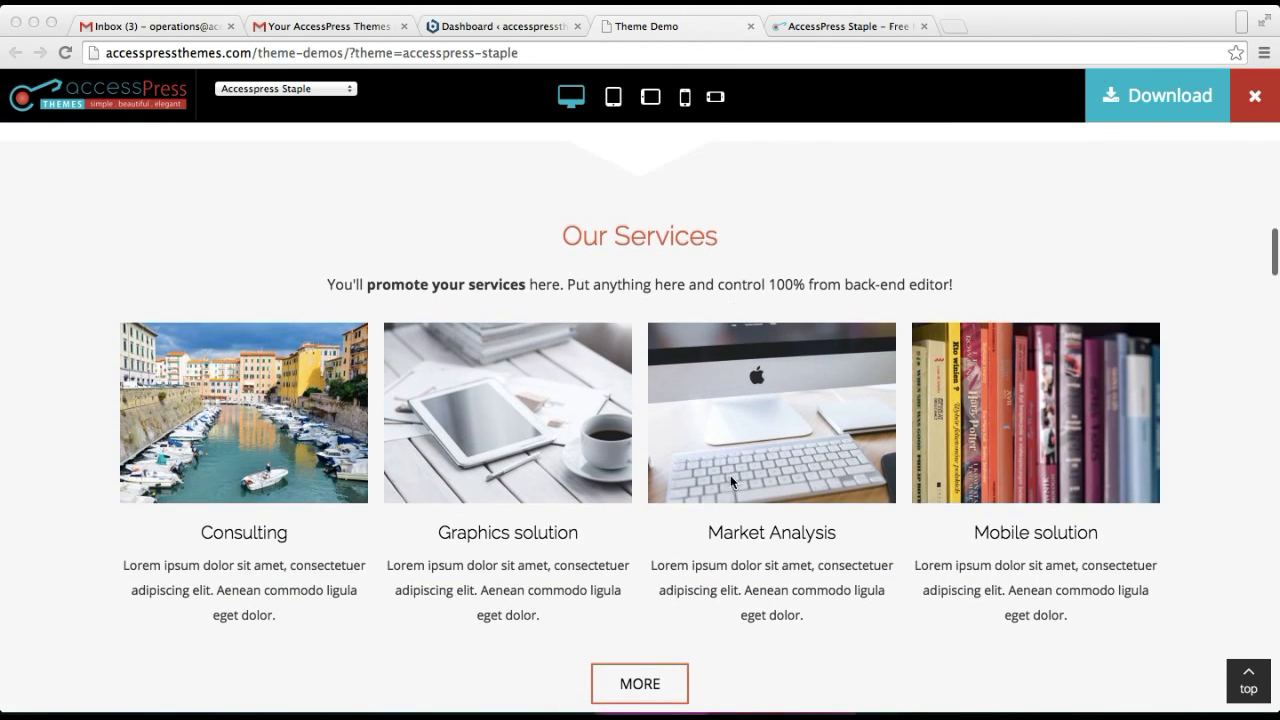
pyautogui.scroll(-10, 736, 370)
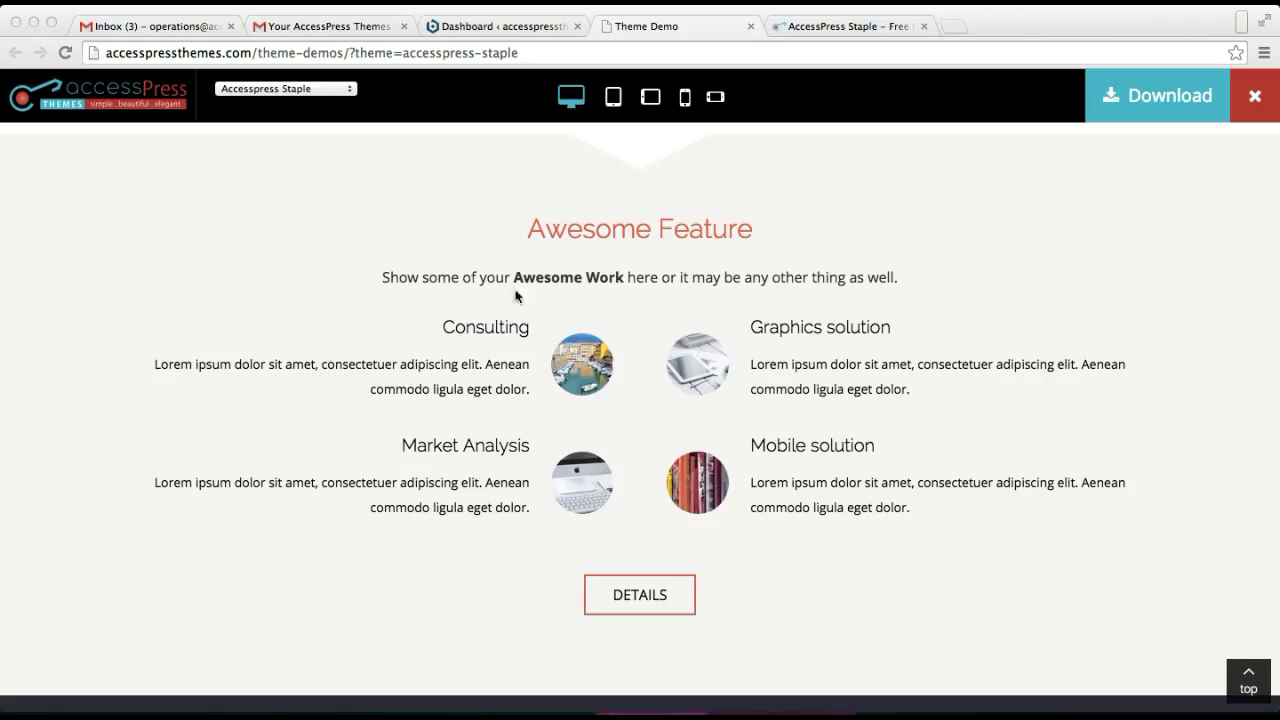
pyautogui.click(460, 26)
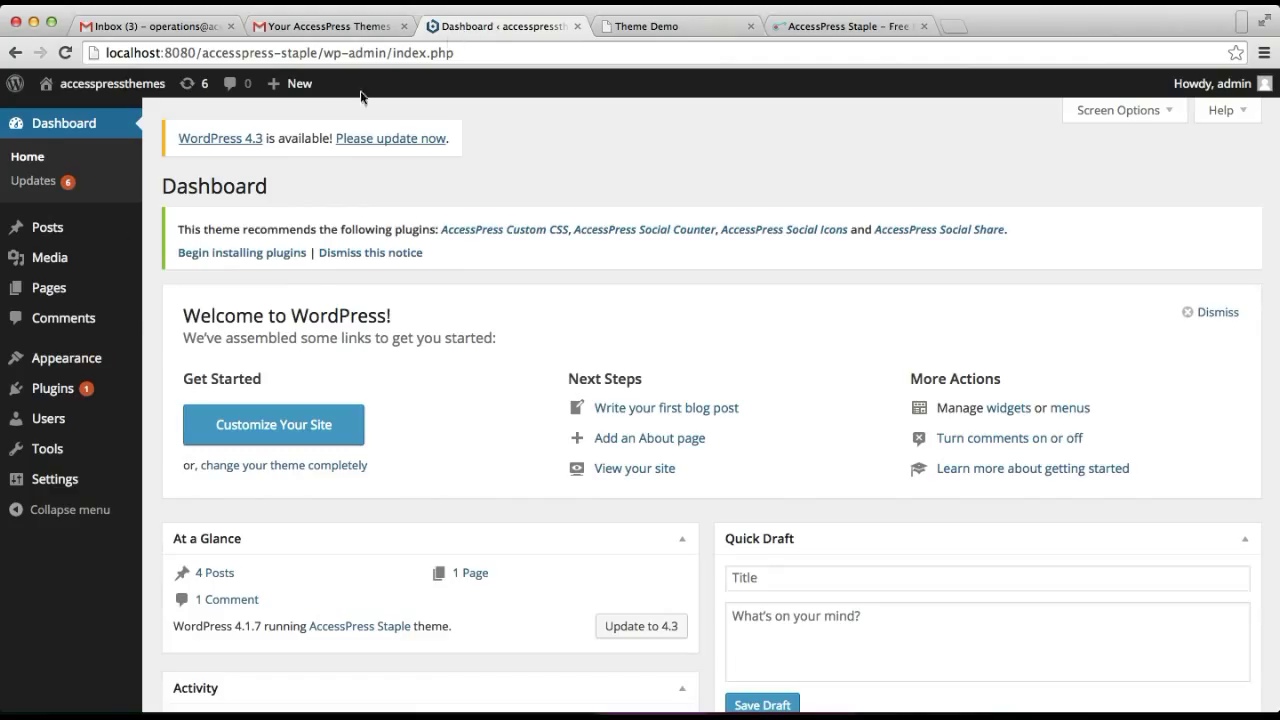
# Open the AccessPress Staple Theme Options at the Home Page Setting section list.
pyautogui.moveTo(90, 372)
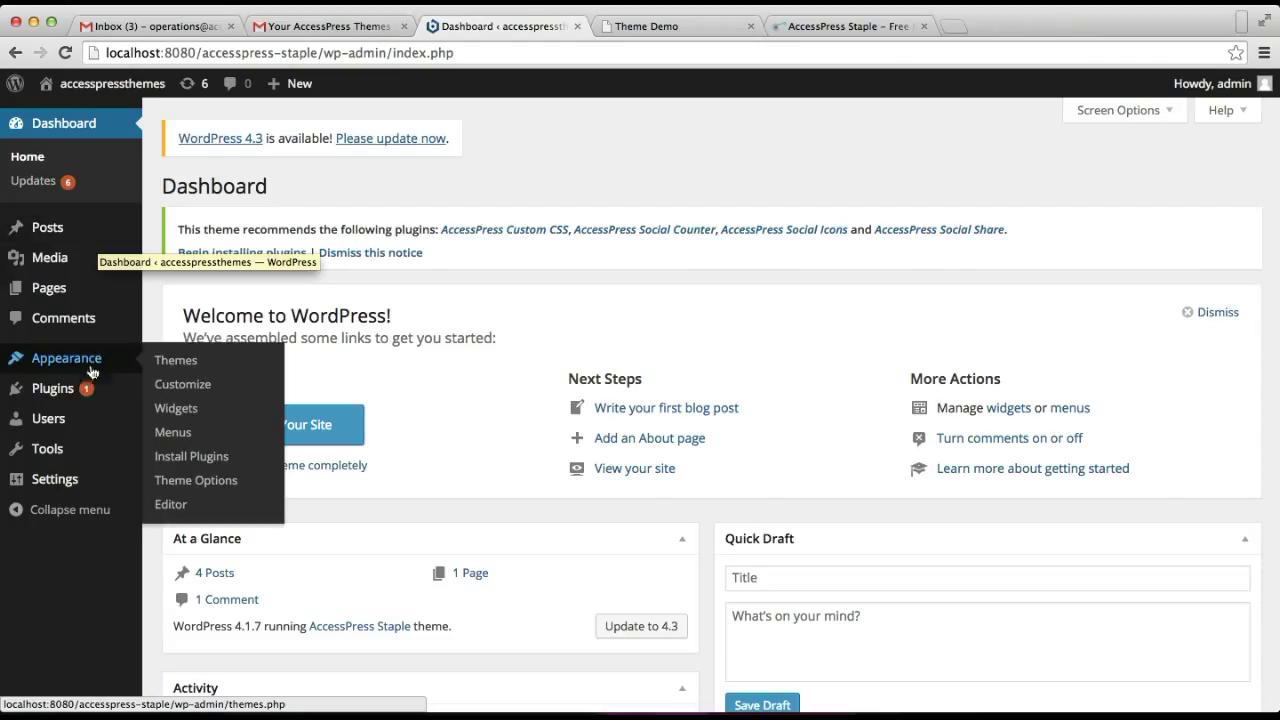
pyautogui.click(212, 483)
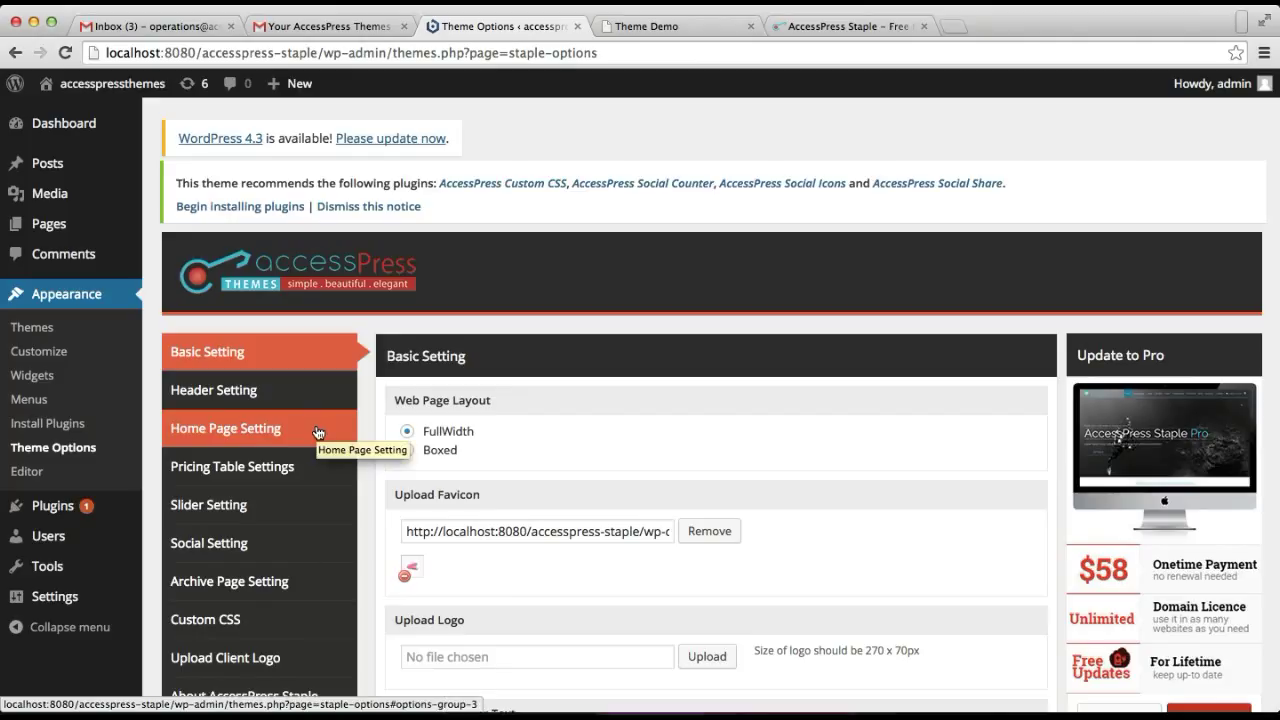
pyautogui.click(318, 432)
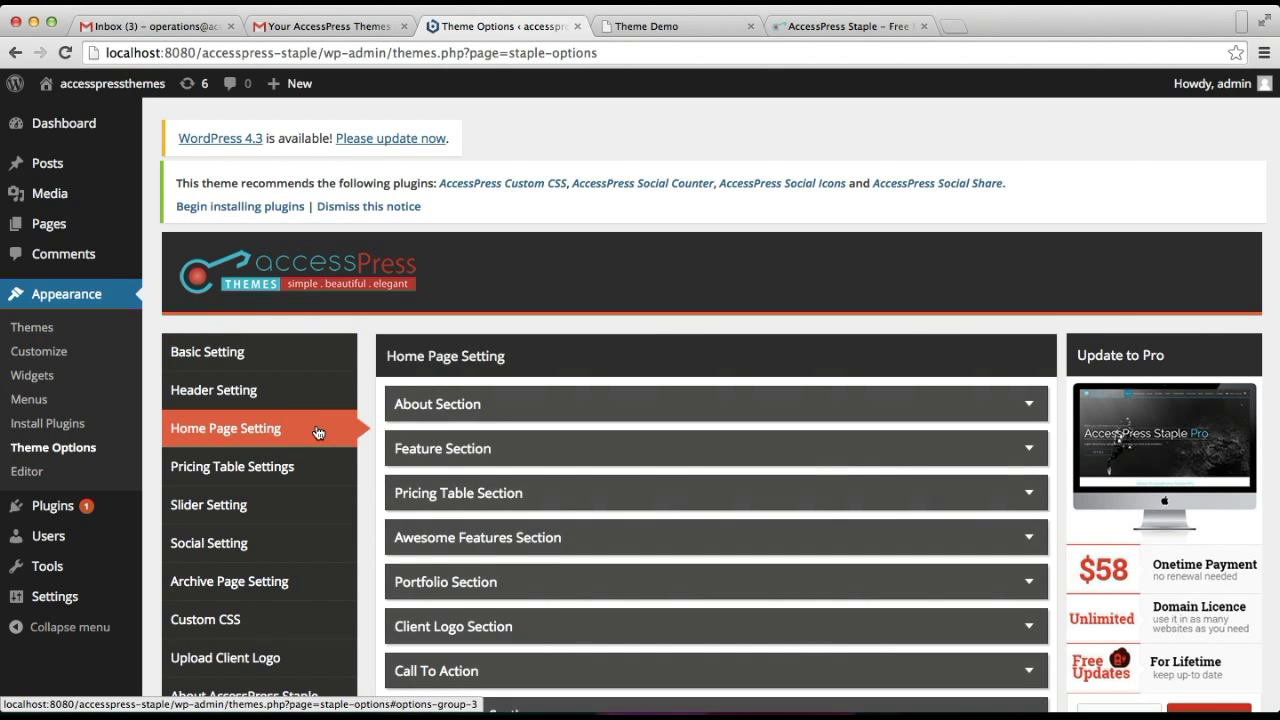
# Expand the About Section and switch it to Disable, then back to Enable.
pyautogui.scroll(-5, 817, 470)
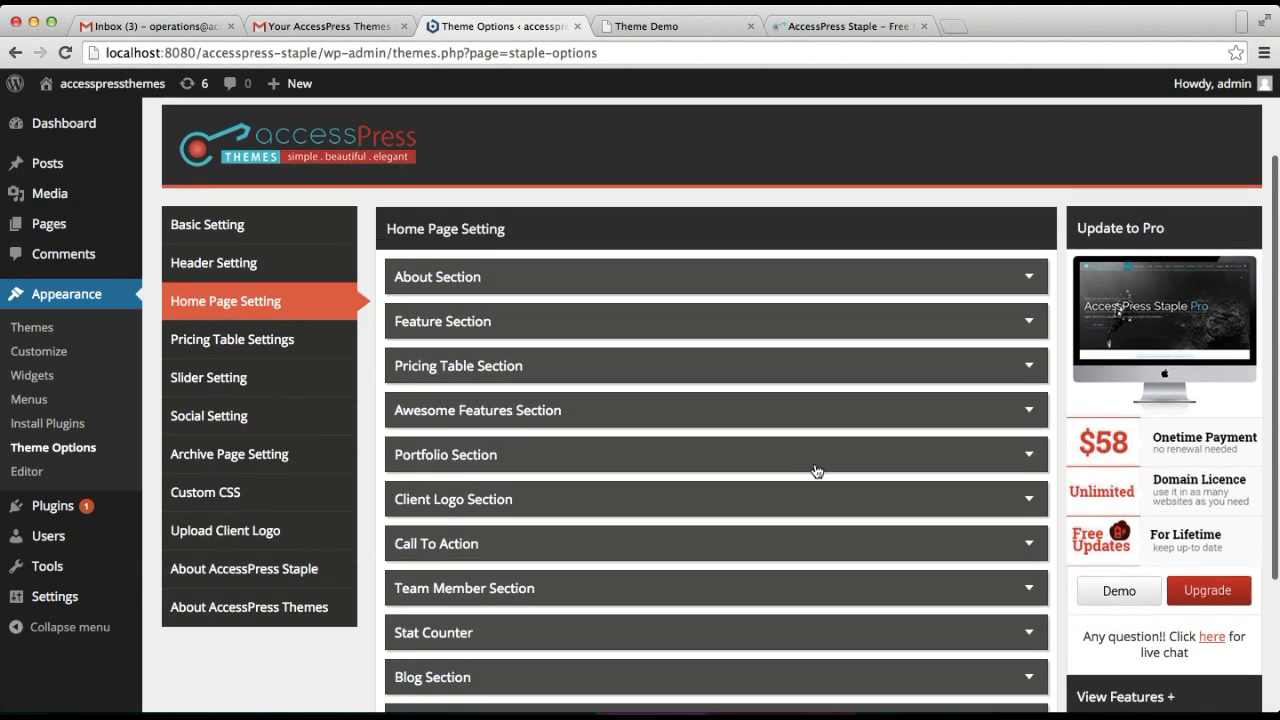
pyautogui.scroll(-3, 817, 470)
pyautogui.scroll(2, 817, 470)
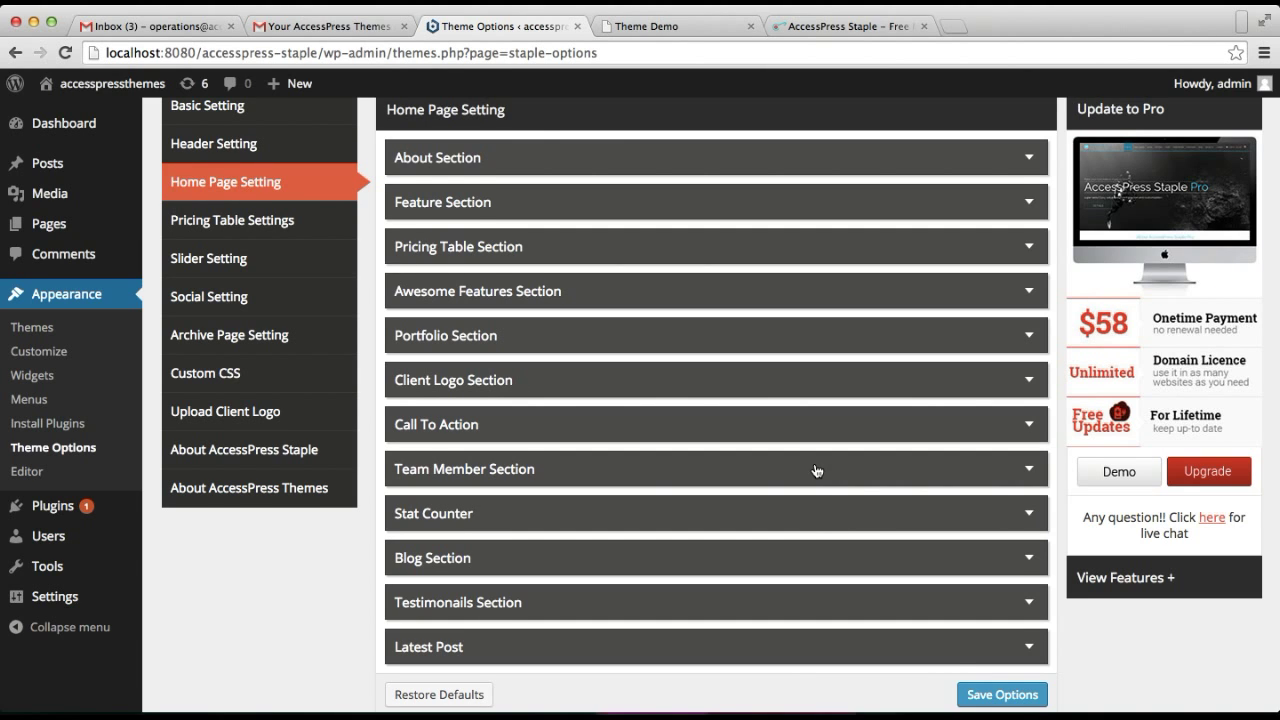
pyautogui.scroll(3, 817, 470)
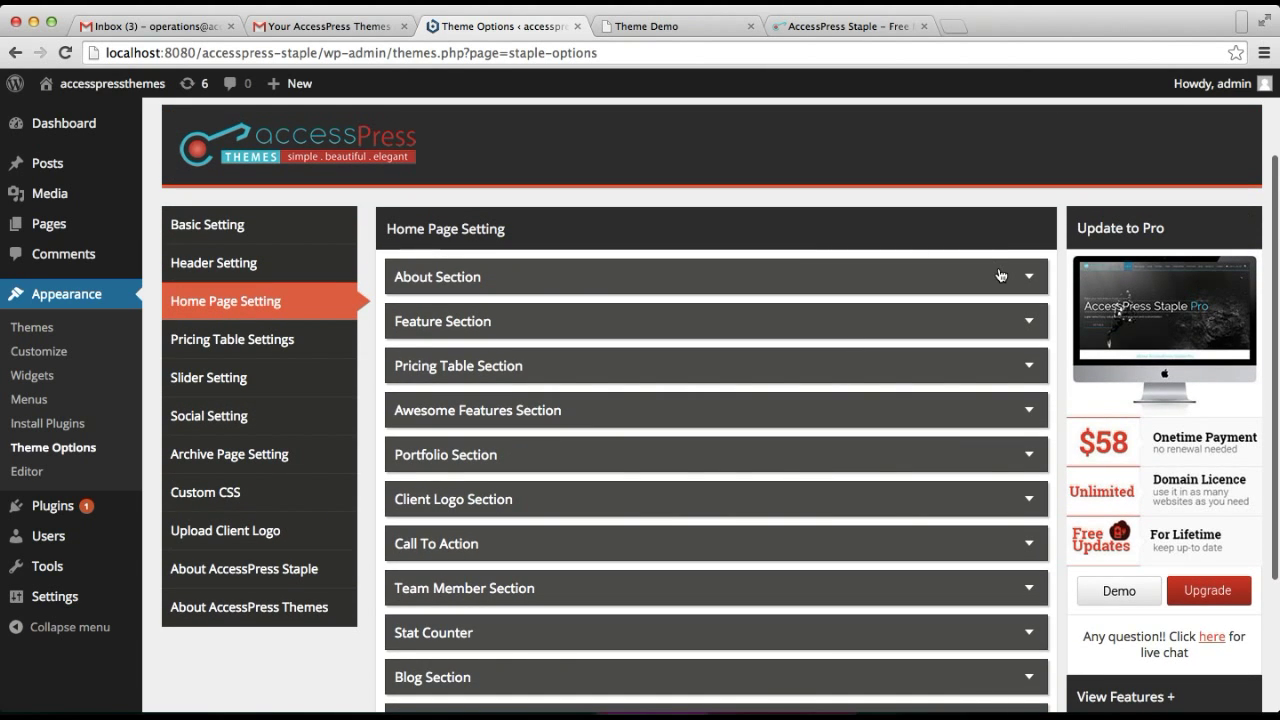
pyautogui.click(1000, 275)
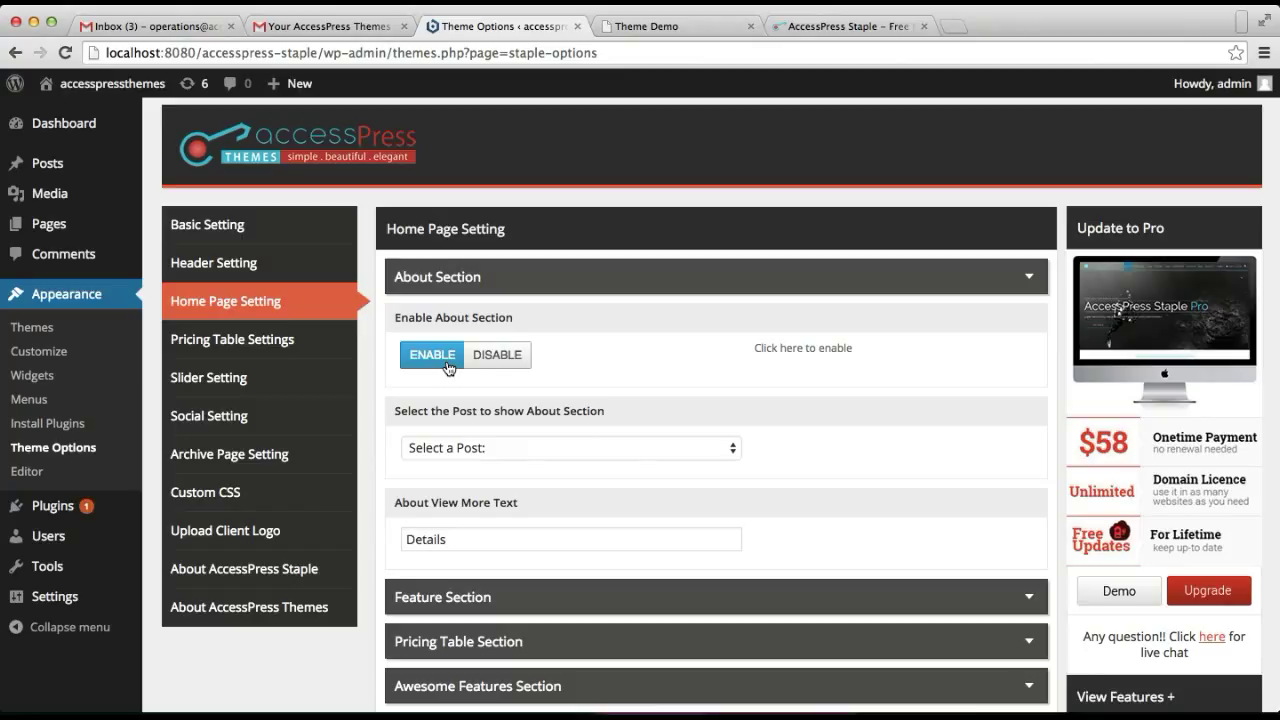
pyautogui.click(489, 364)
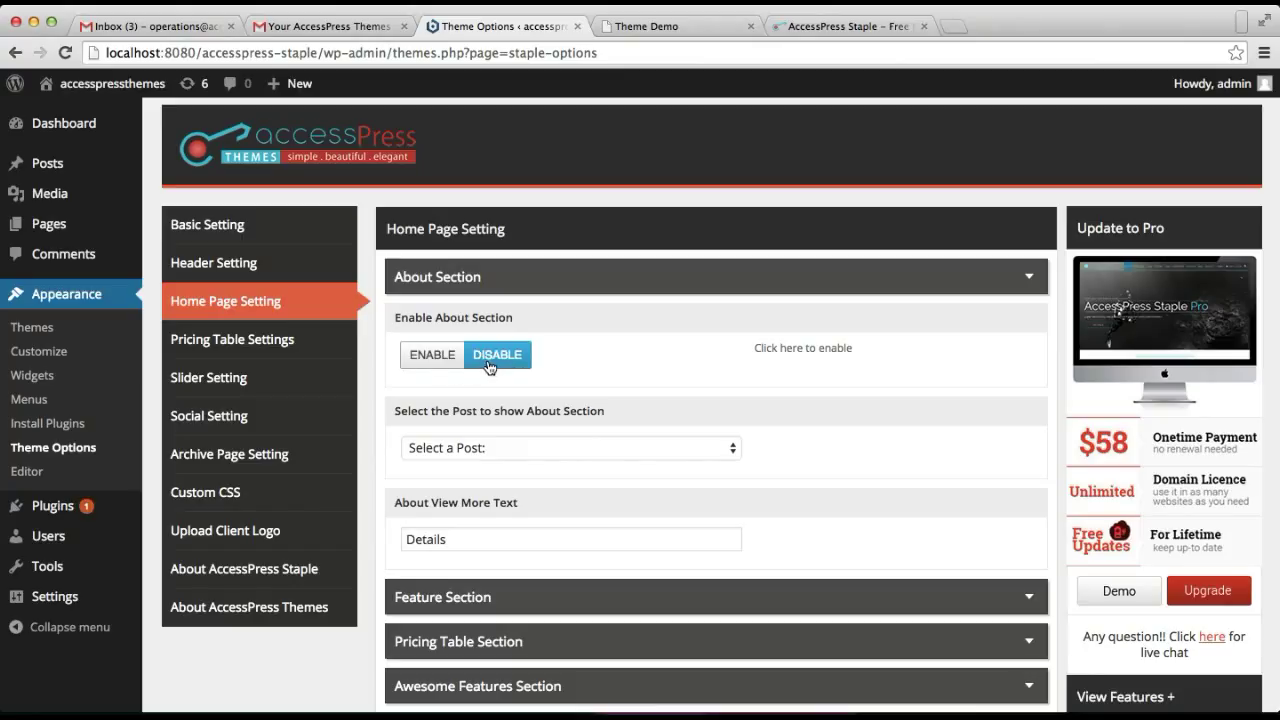
pyautogui.click(437, 362)
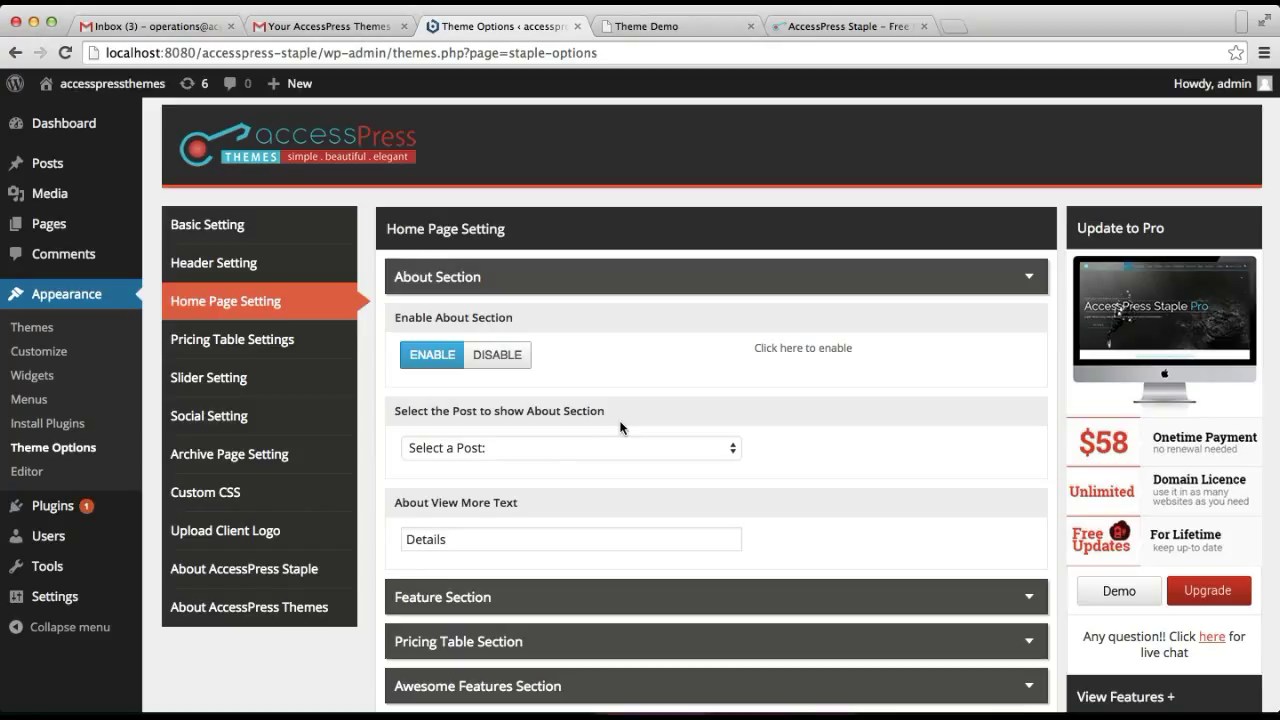
# Start a new post titled 'AccessPress Themes'.
pyautogui.moveTo(37, 162)
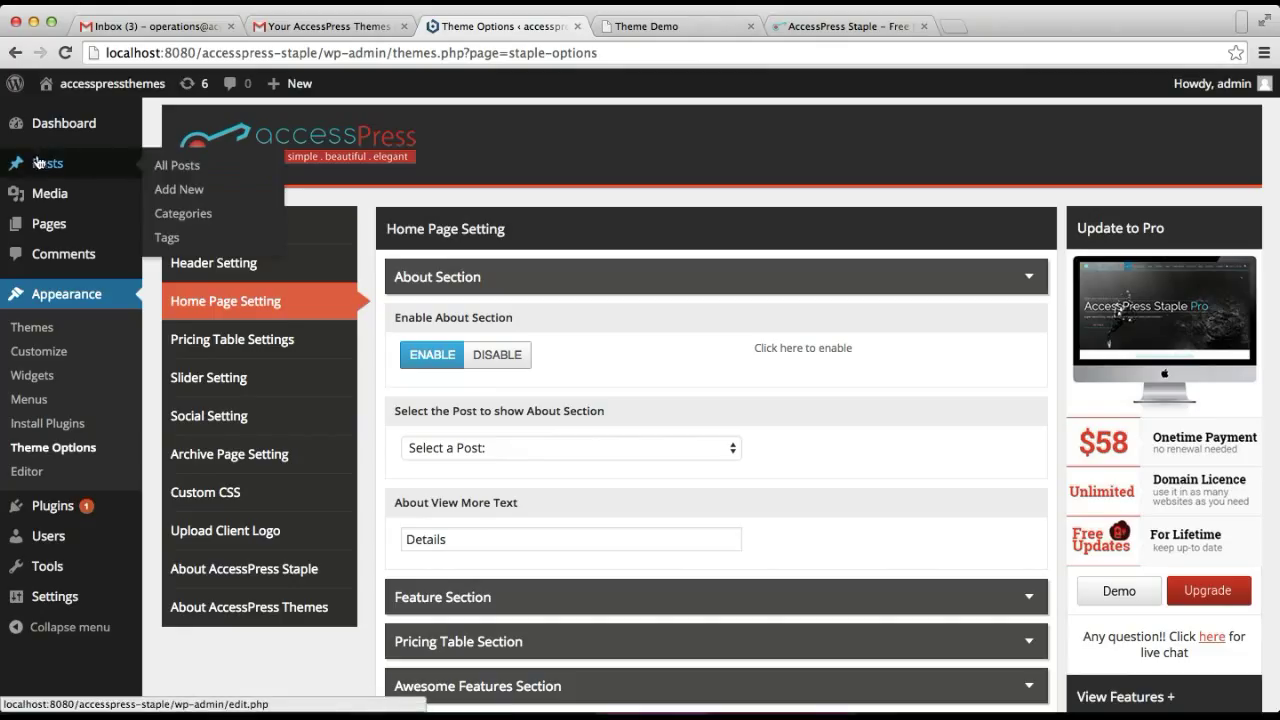
pyautogui.click(179, 190)
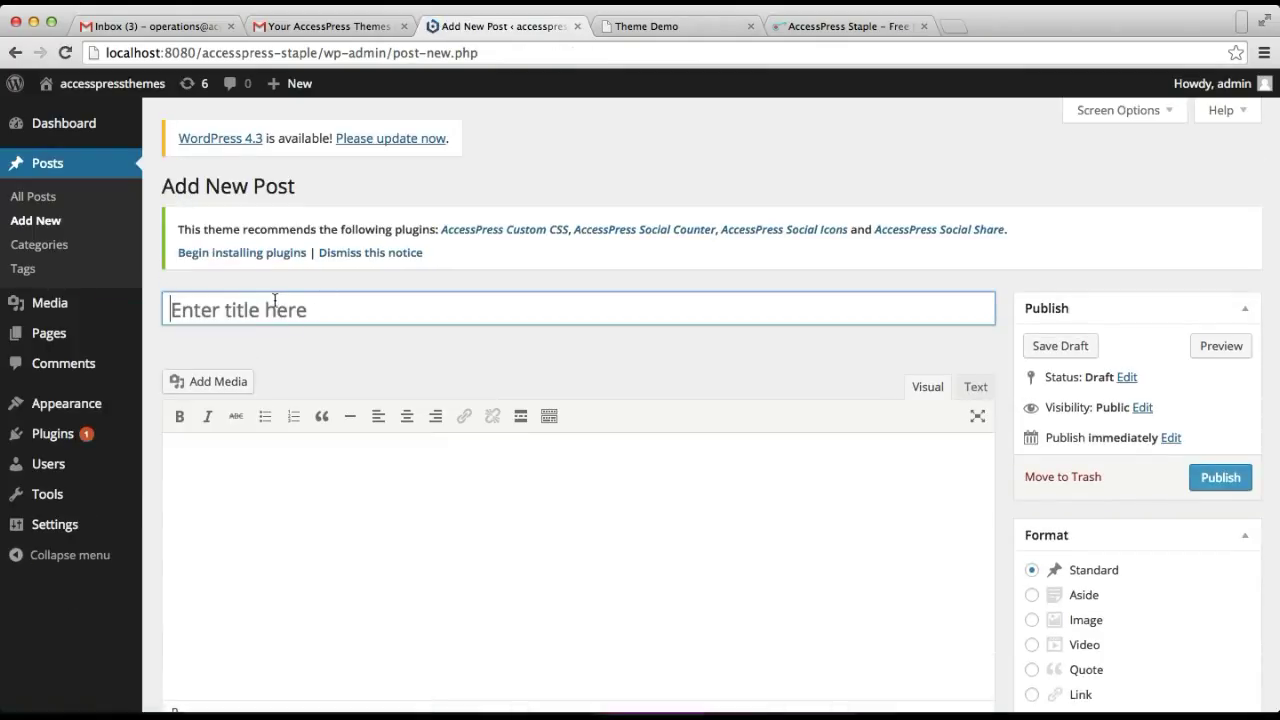
pyautogui.write('A')
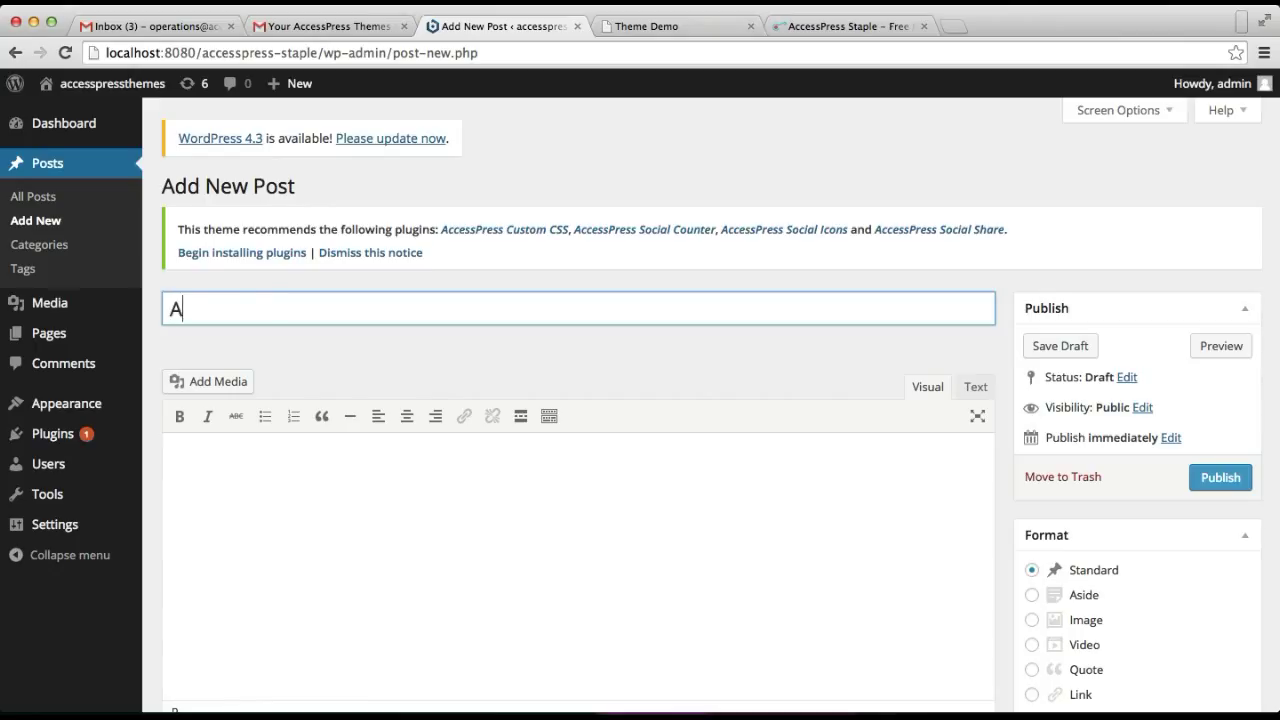
pyautogui.write('ccessPress Thme')
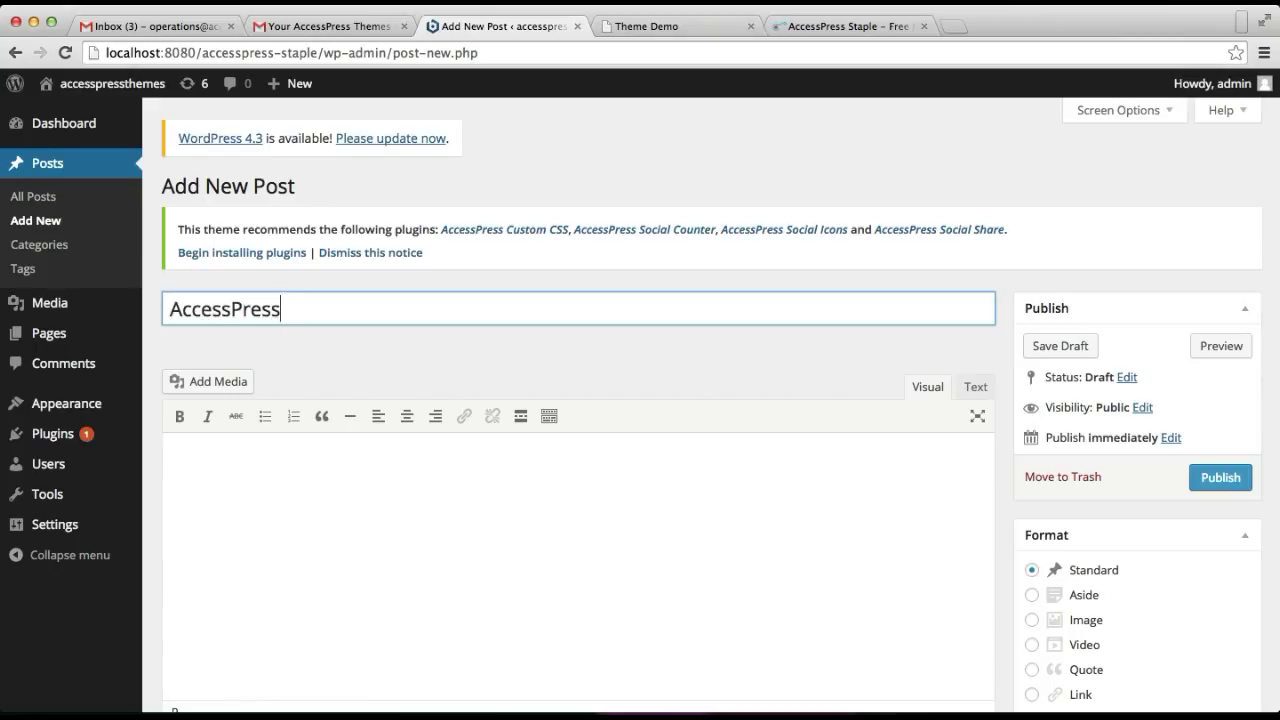
pyautogui.press('BackSpace')
pyautogui.press('BackSpace')
pyautogui.write('emes')
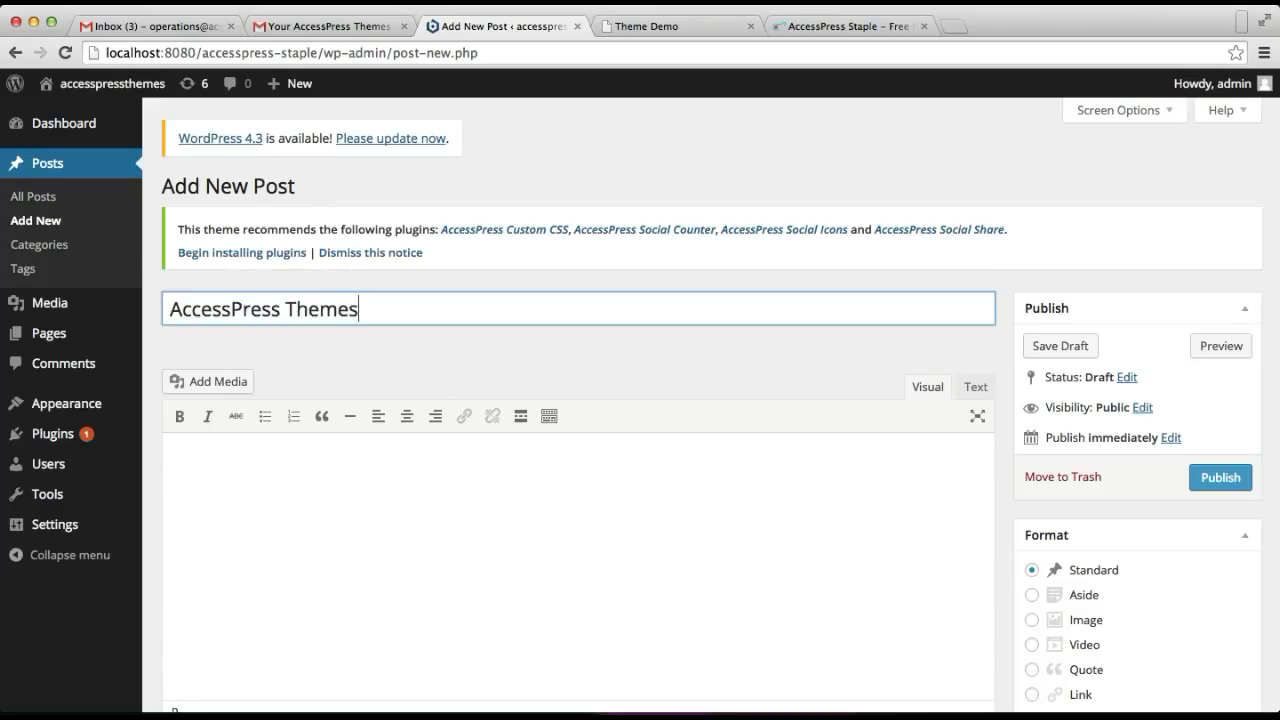
# Paste the 'With our years of experience…' paragraph from TextEdit into the post body.
pyautogui.click(283, 474)
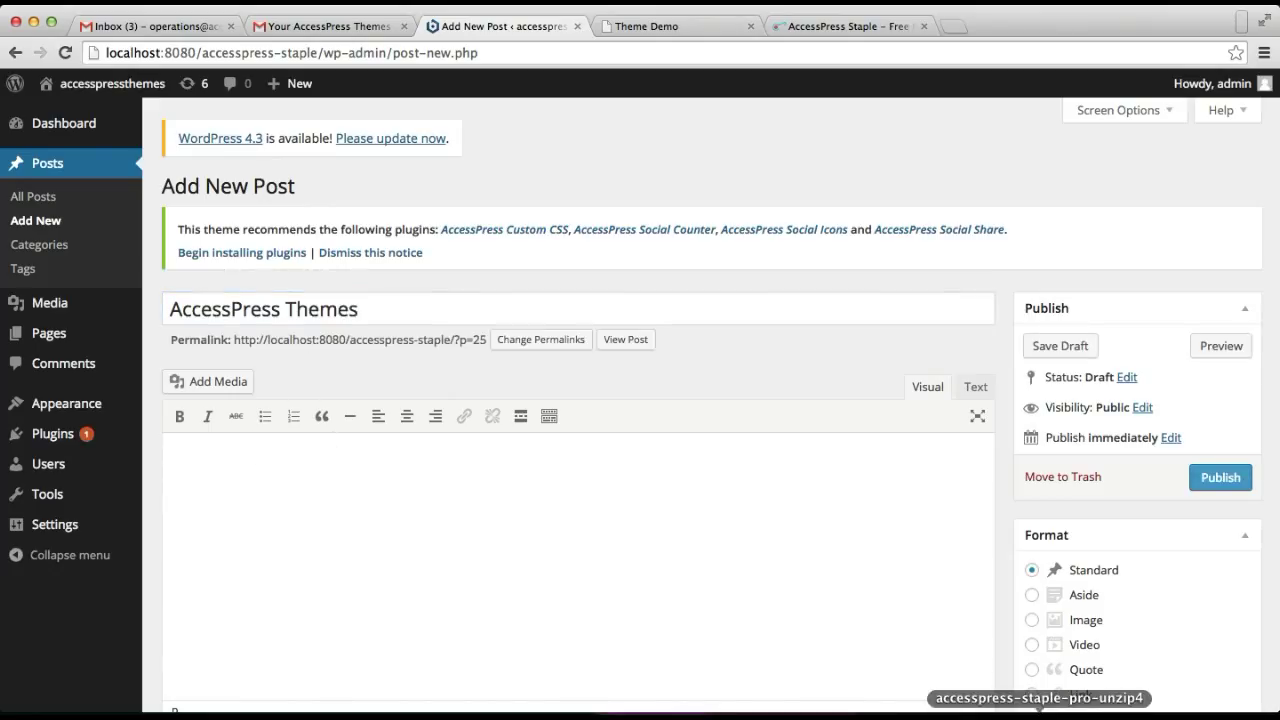
pyautogui.click(1150, 712)
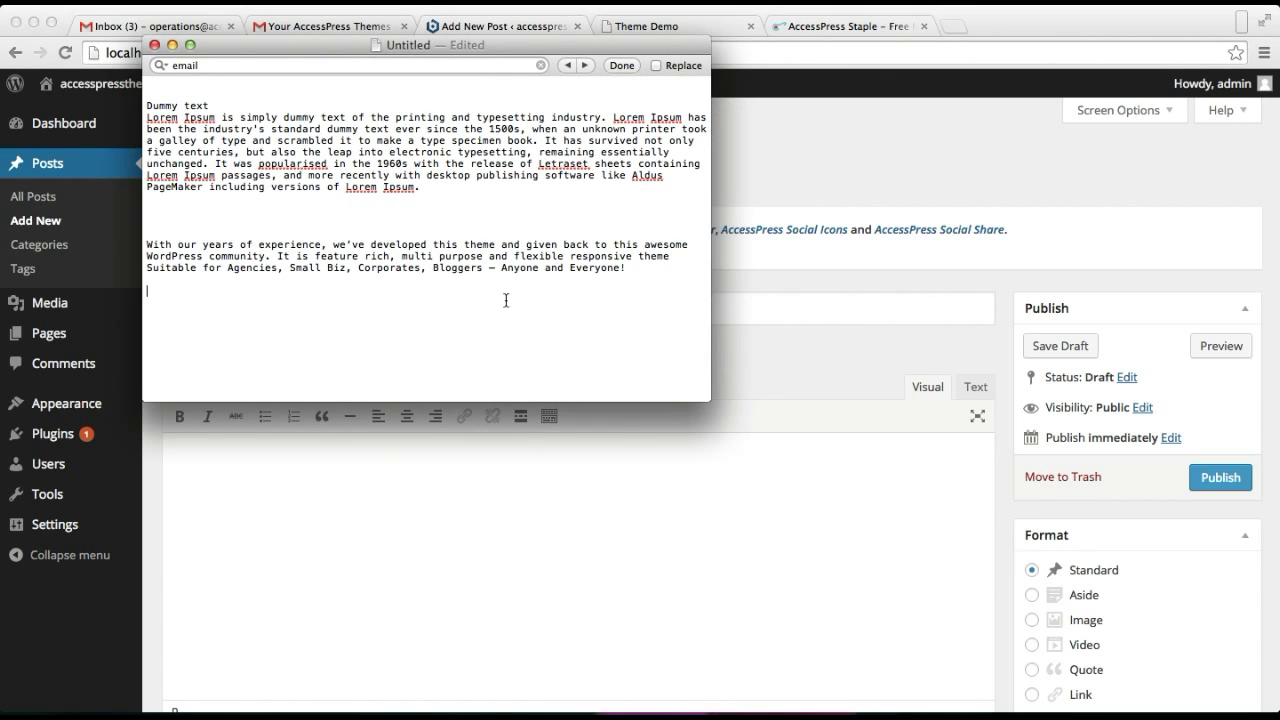
pyautogui.tripleClick(339, 258)
pyautogui.press('super+c')
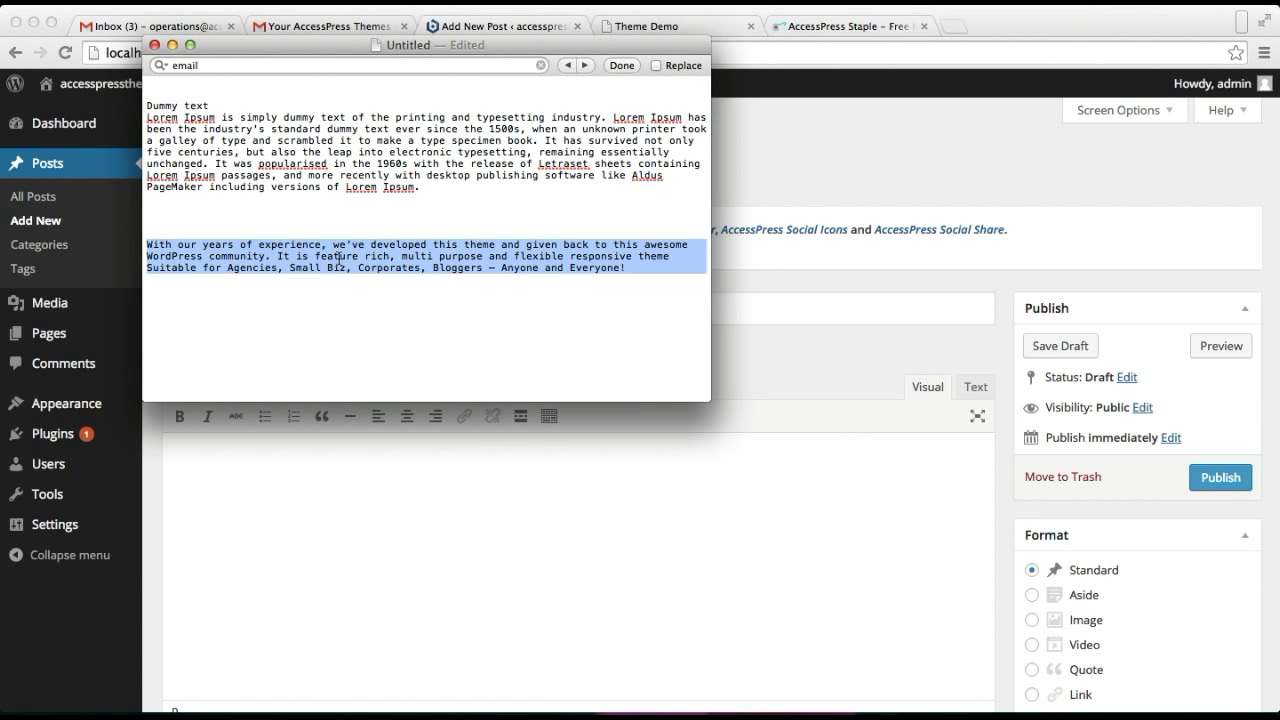
pyautogui.click(612, 464)
pyautogui.press('super+v')
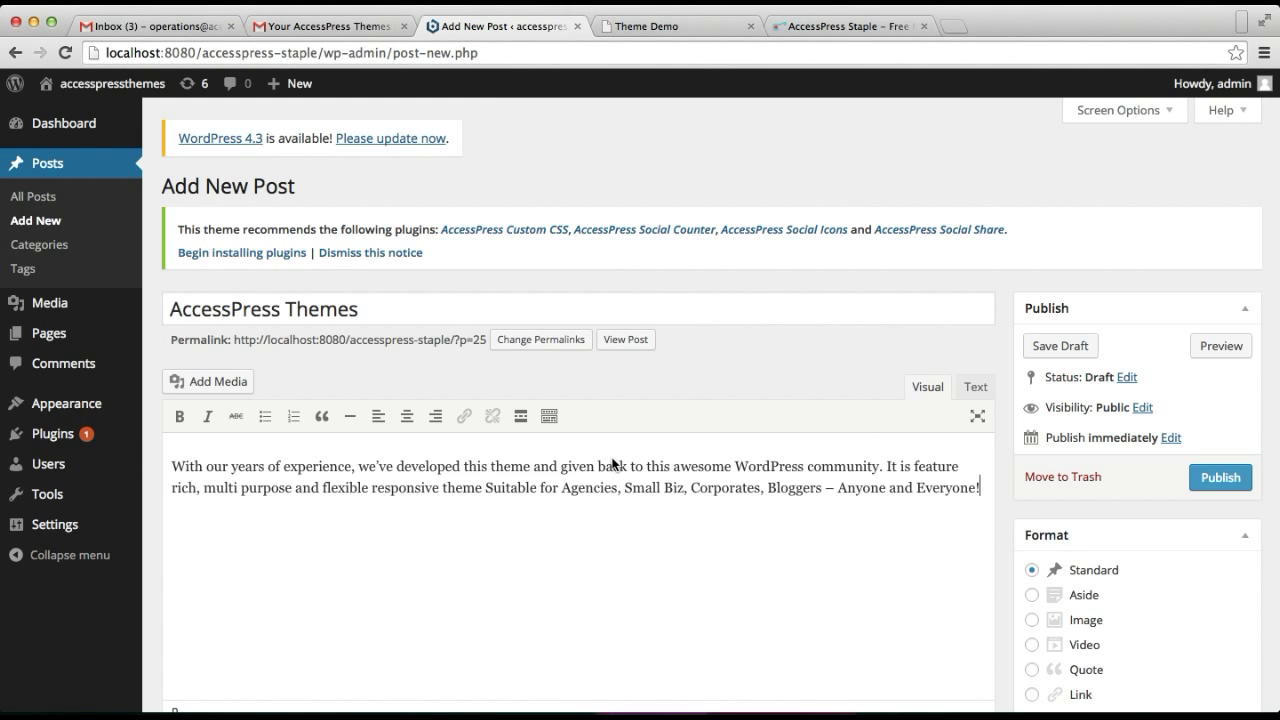
pyautogui.scroll(-6, 818, 540)
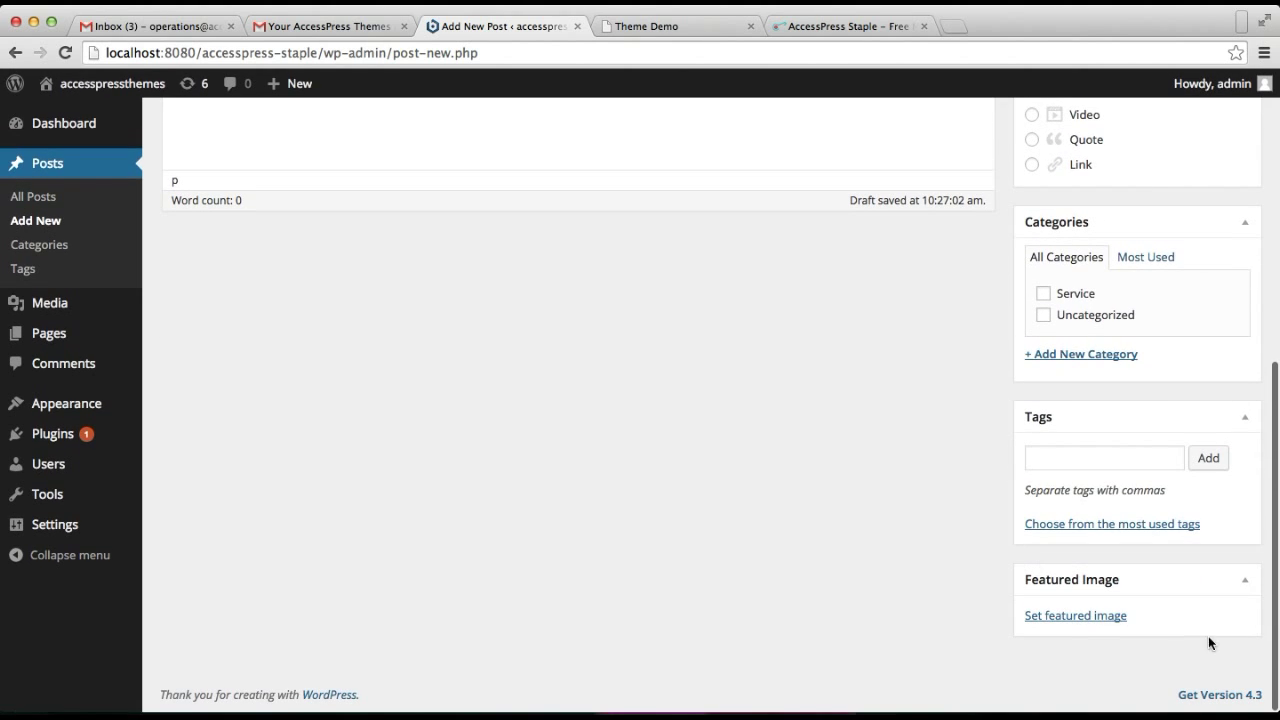
# Set about-banner1 as the featured image and publish the AccessPress Themes post.
pyautogui.click(1073, 617)
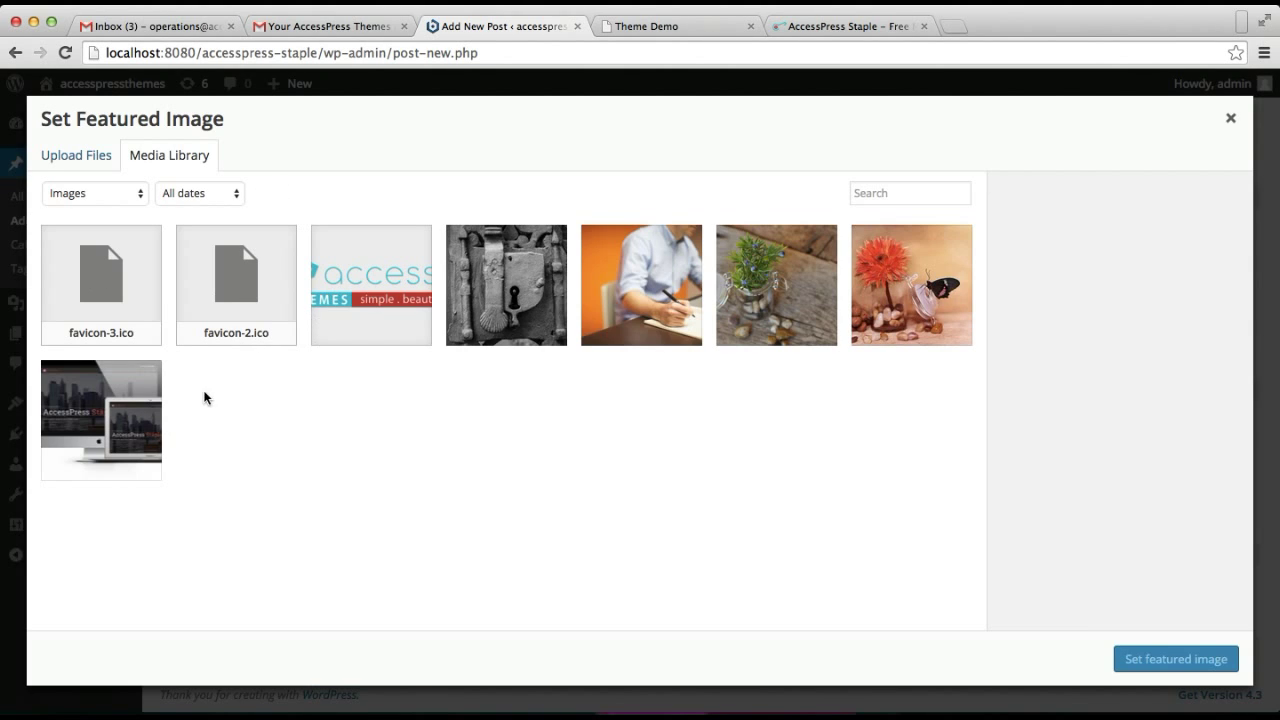
pyautogui.click(112, 401)
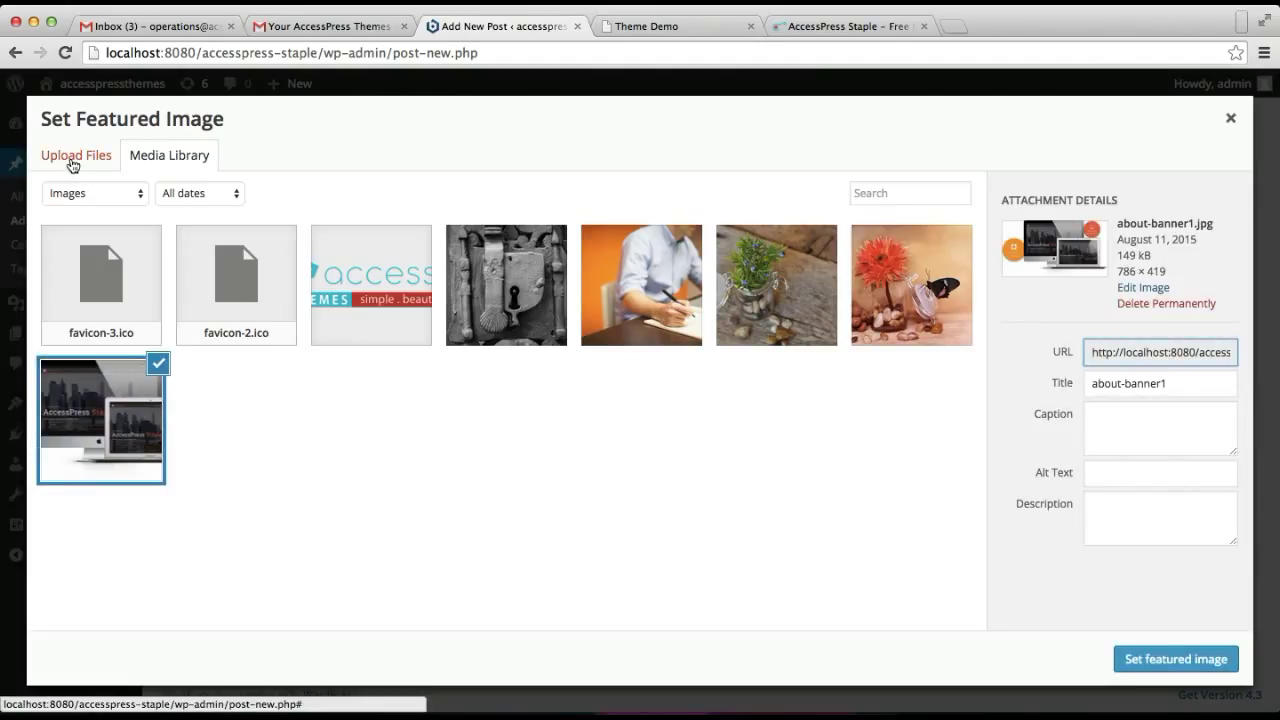
pyautogui.click(1172, 659)
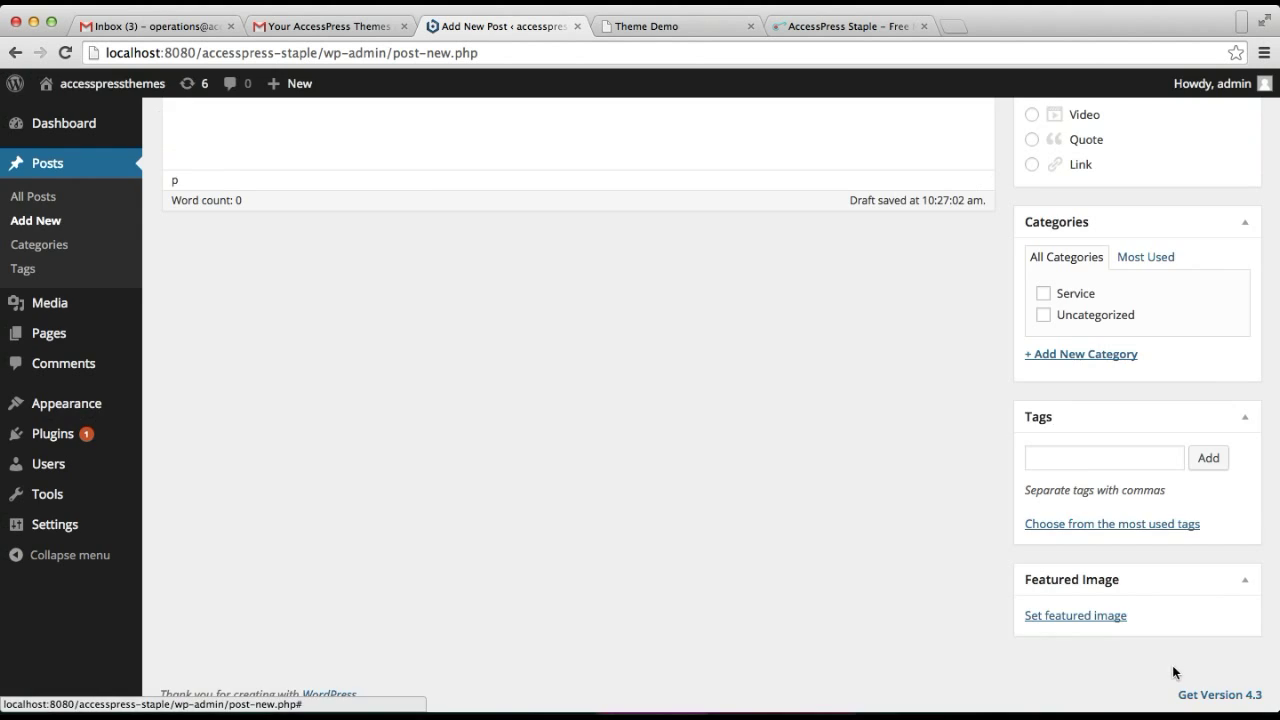
pyautogui.scroll(10, 1174, 668)
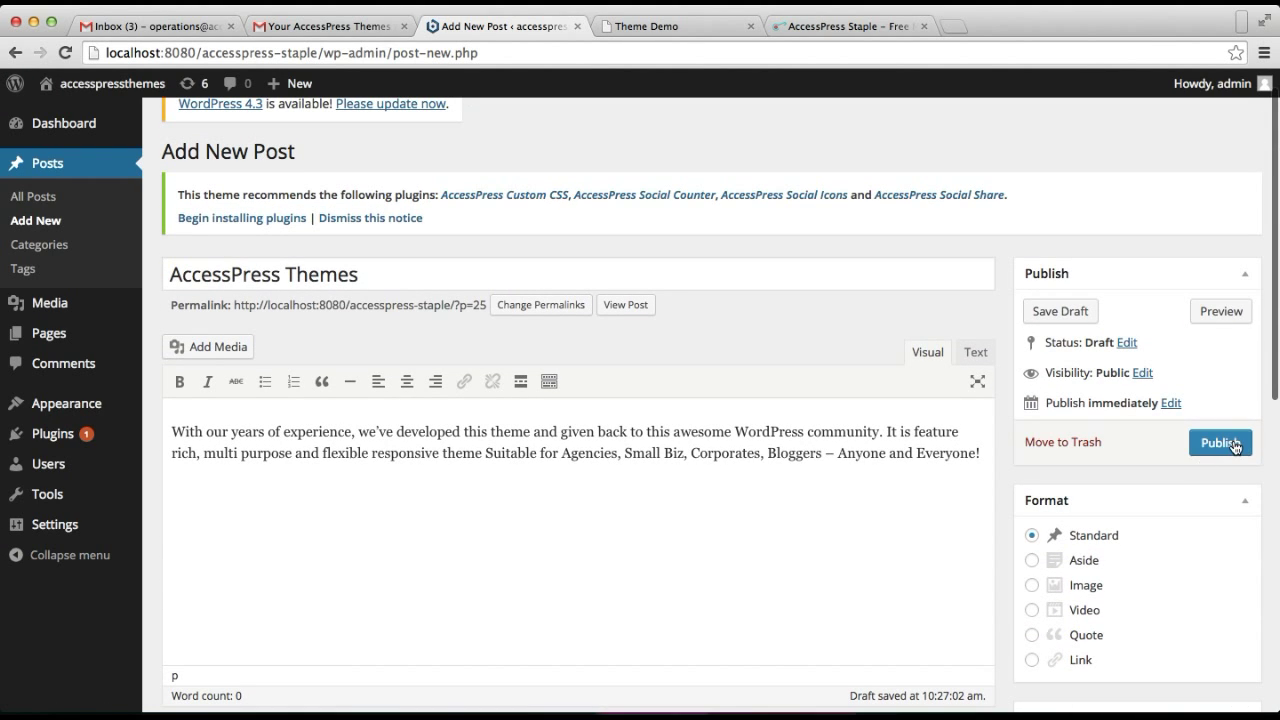
pyautogui.click(1236, 446)
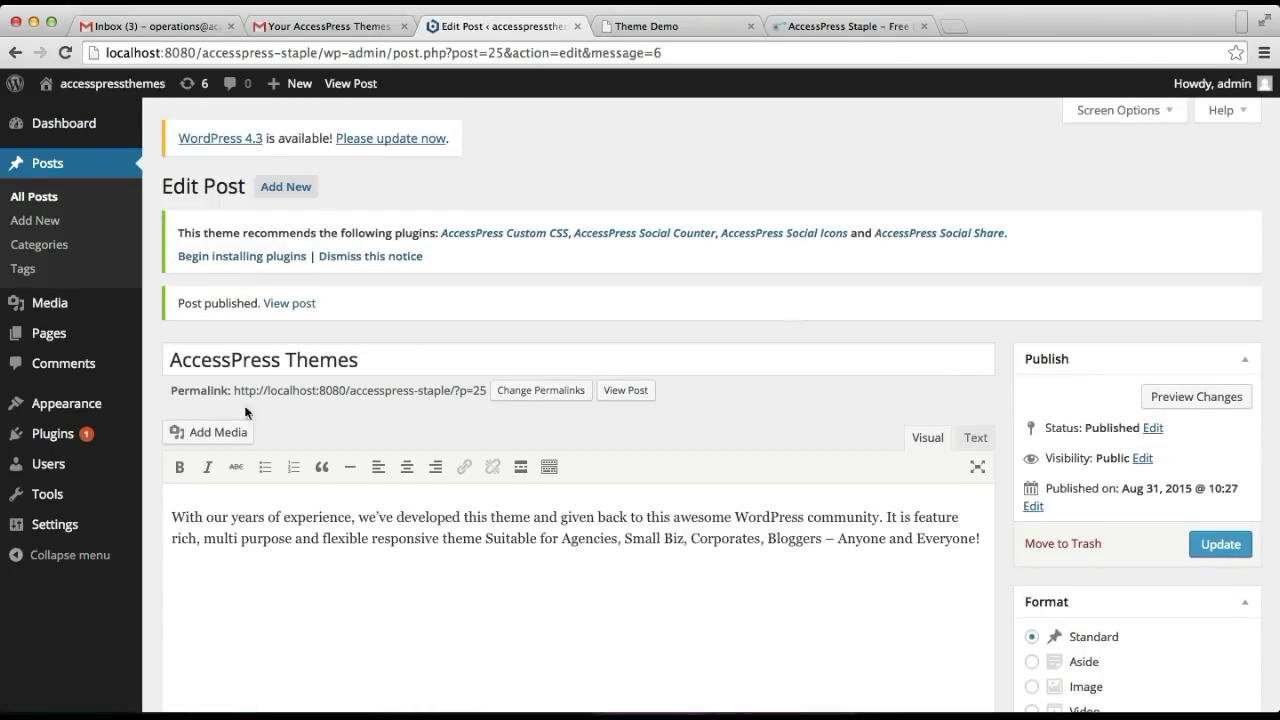
# Open Theme Options > Home Page Setting and expand the About Section.
pyautogui.click(76, 407)
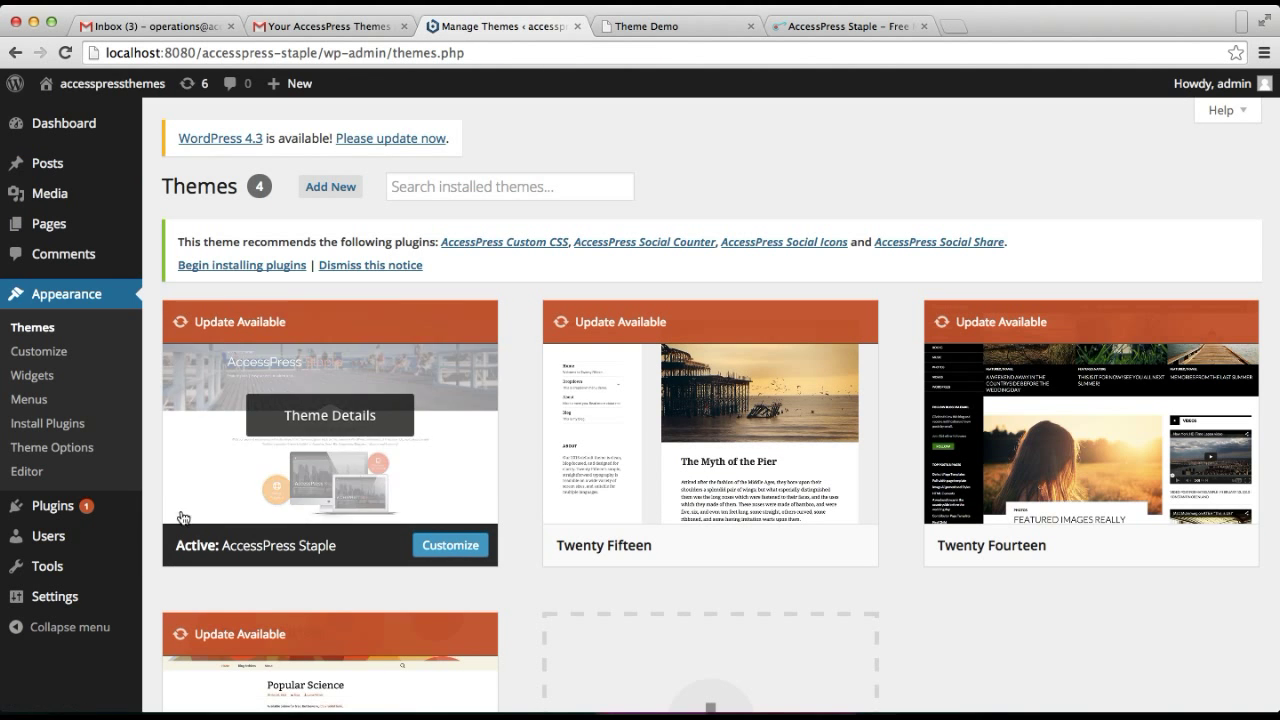
pyautogui.click(56, 449)
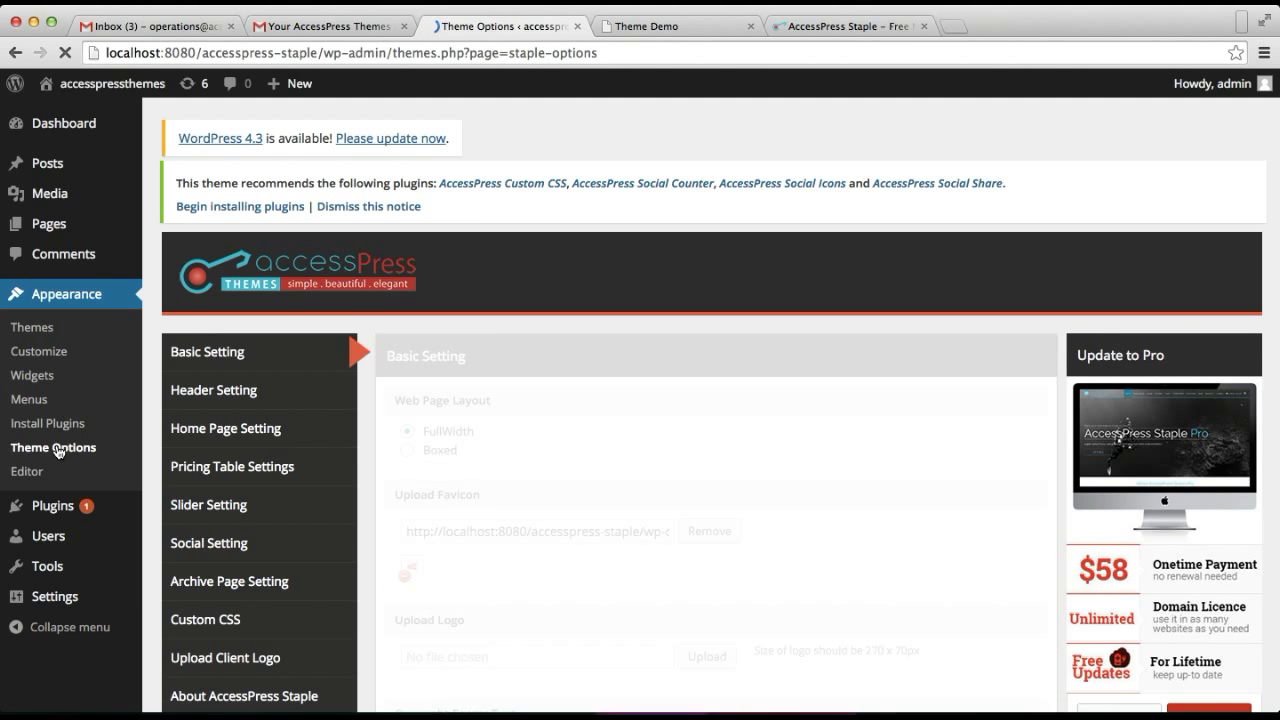
pyautogui.click(280, 431)
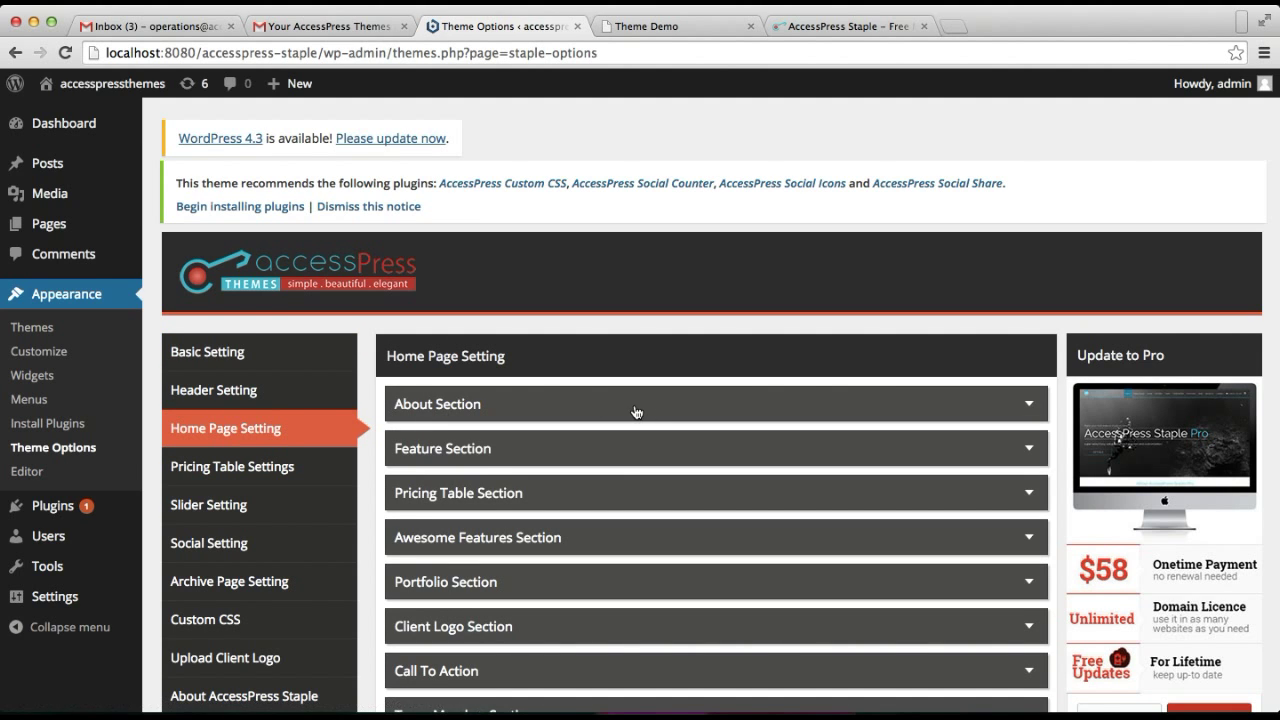
pyautogui.click(897, 402)
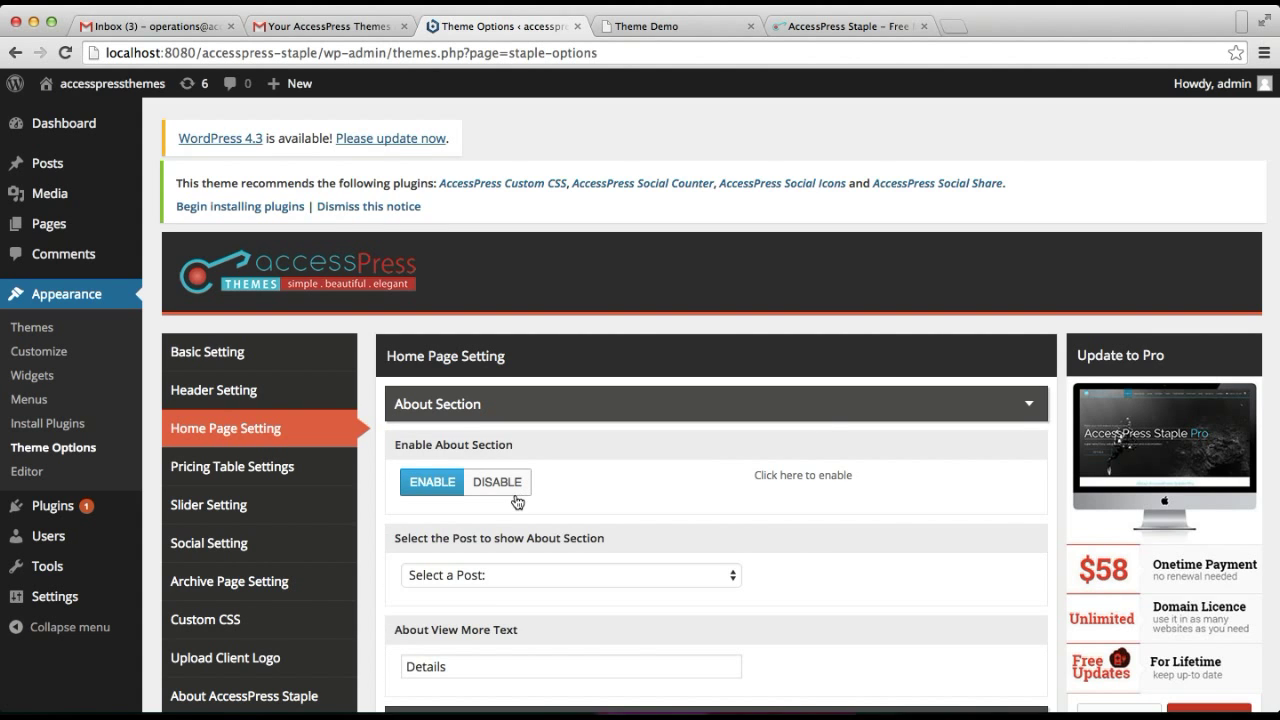
# Choose the AccessPress Themes post for About, keep view-more text 'Details', and save options.
pyautogui.scroll(-2, 517, 502)
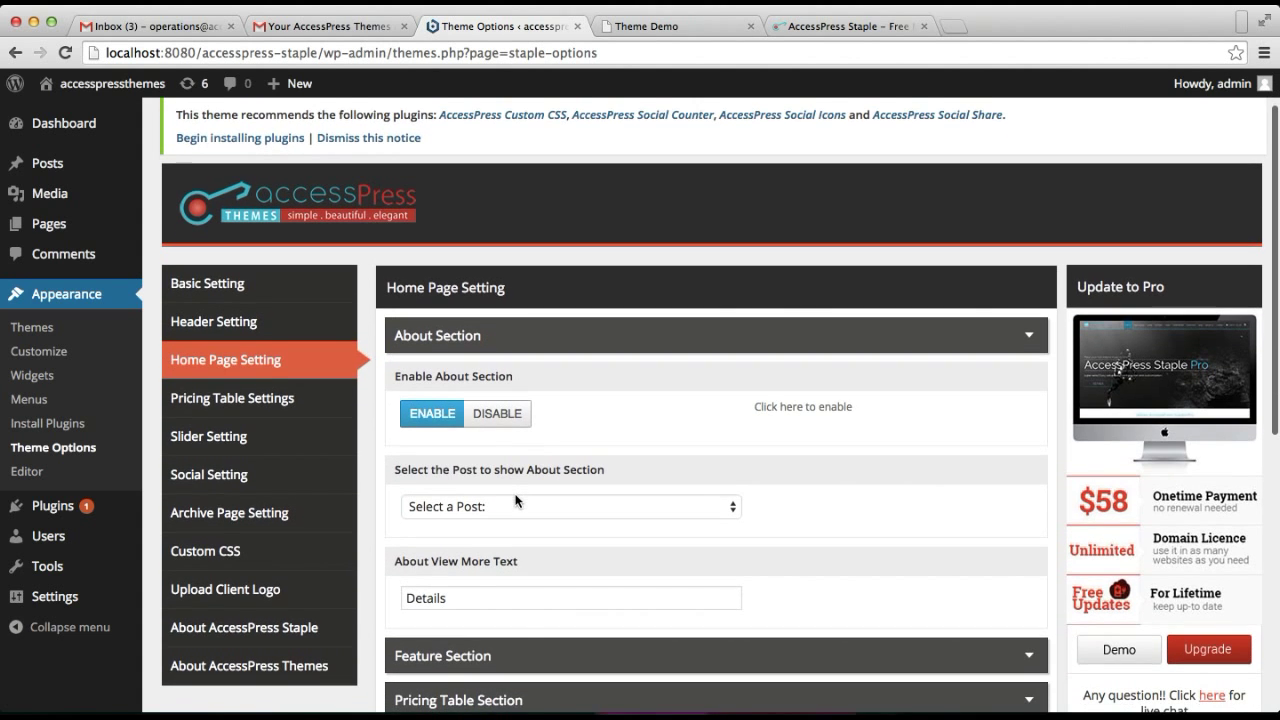
pyautogui.click(710, 504)
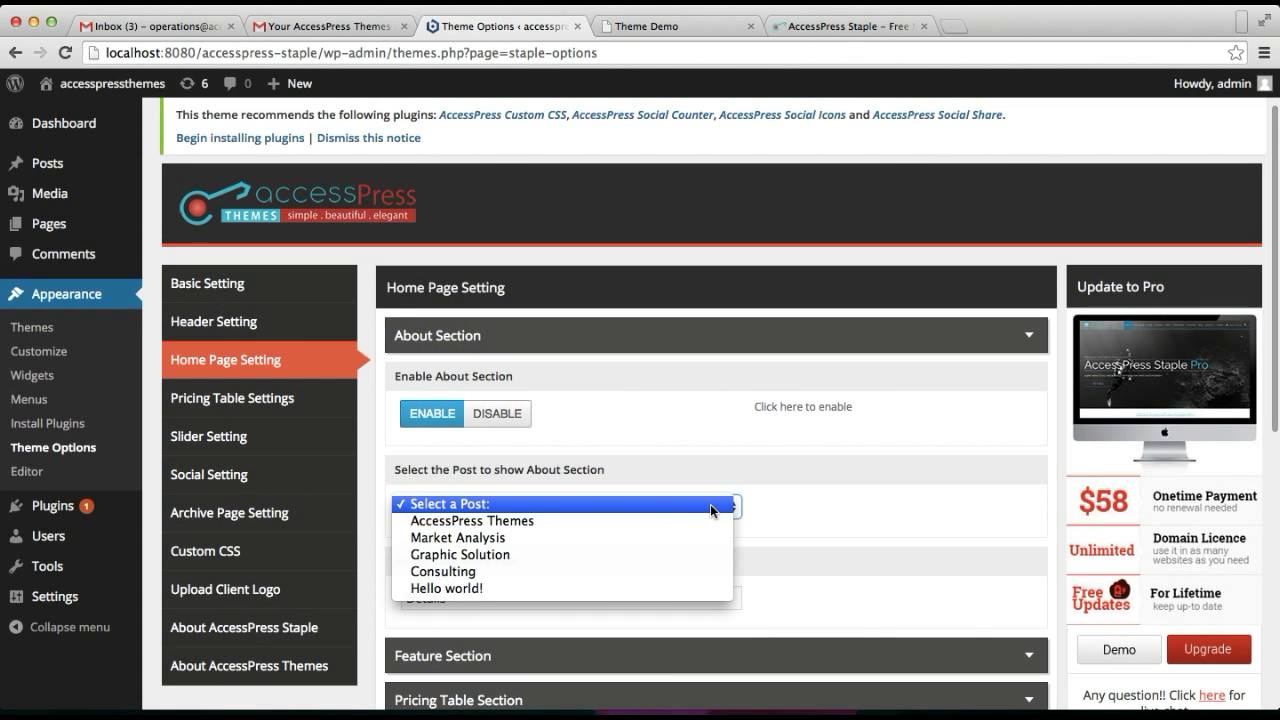
pyautogui.click(606, 522)
pyautogui.scroll(-5, 606, 528)
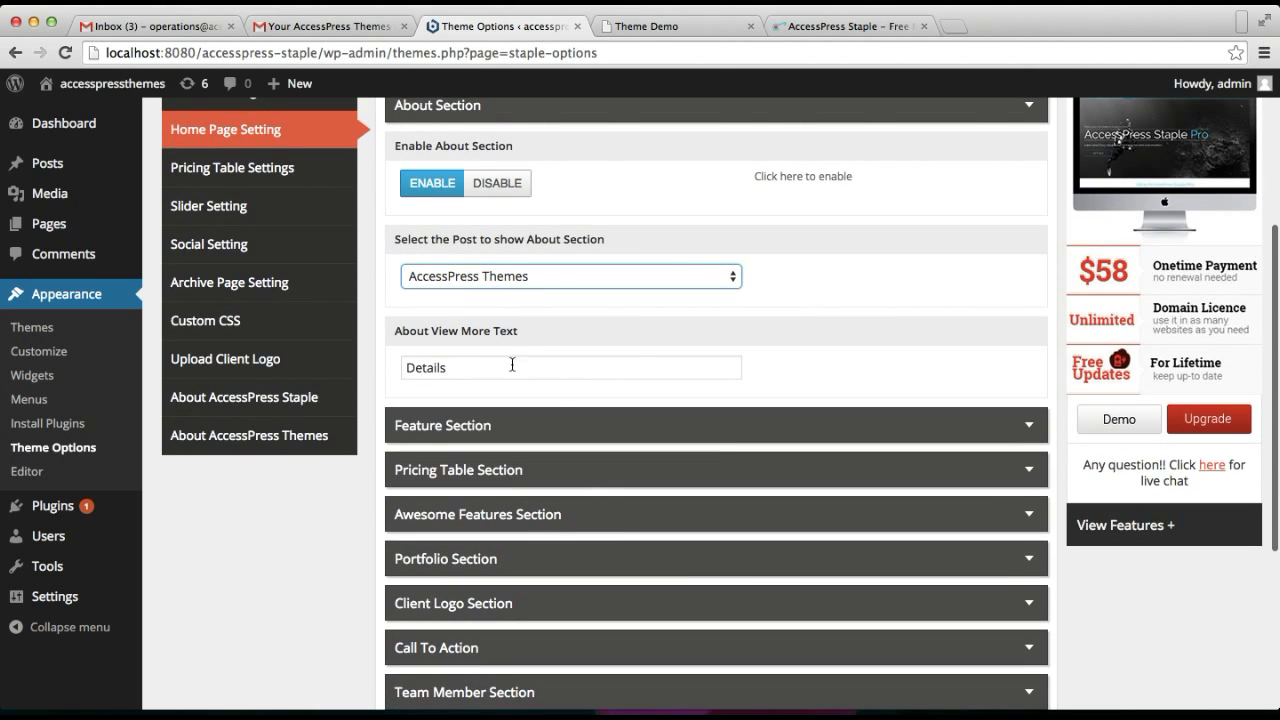
pyautogui.click(460, 363)
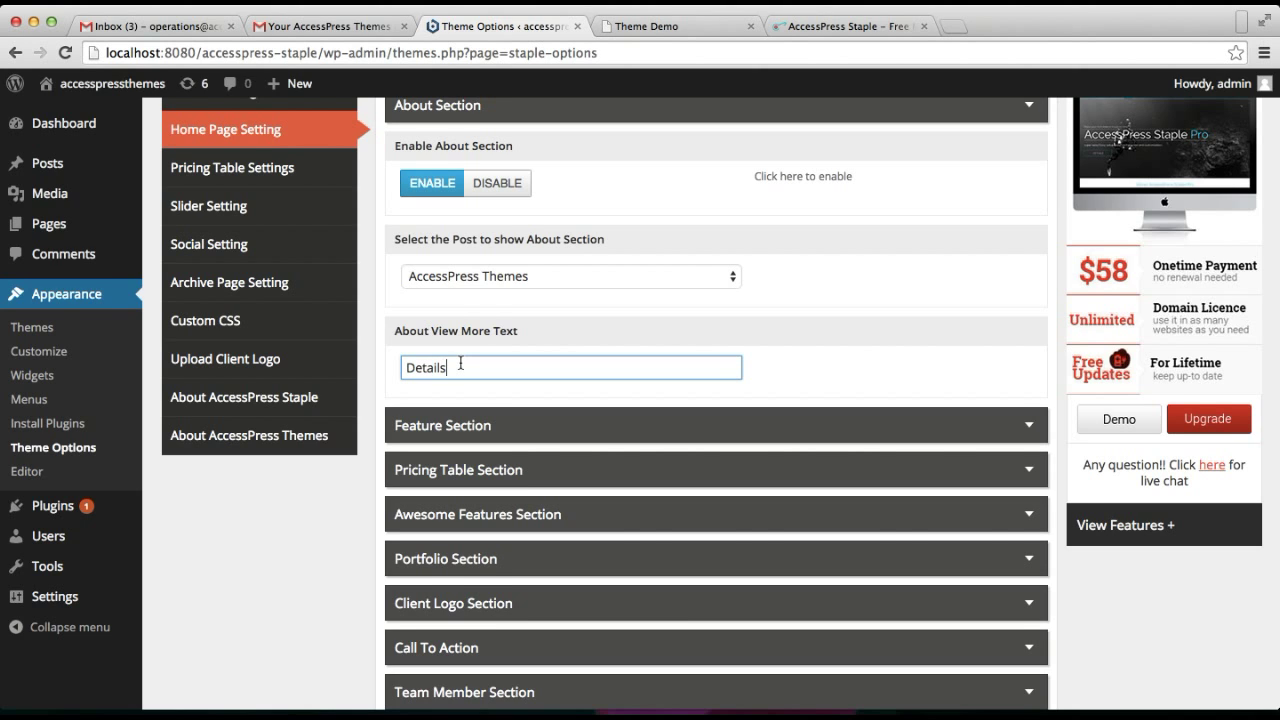
pyautogui.scroll(-5, 674, 437)
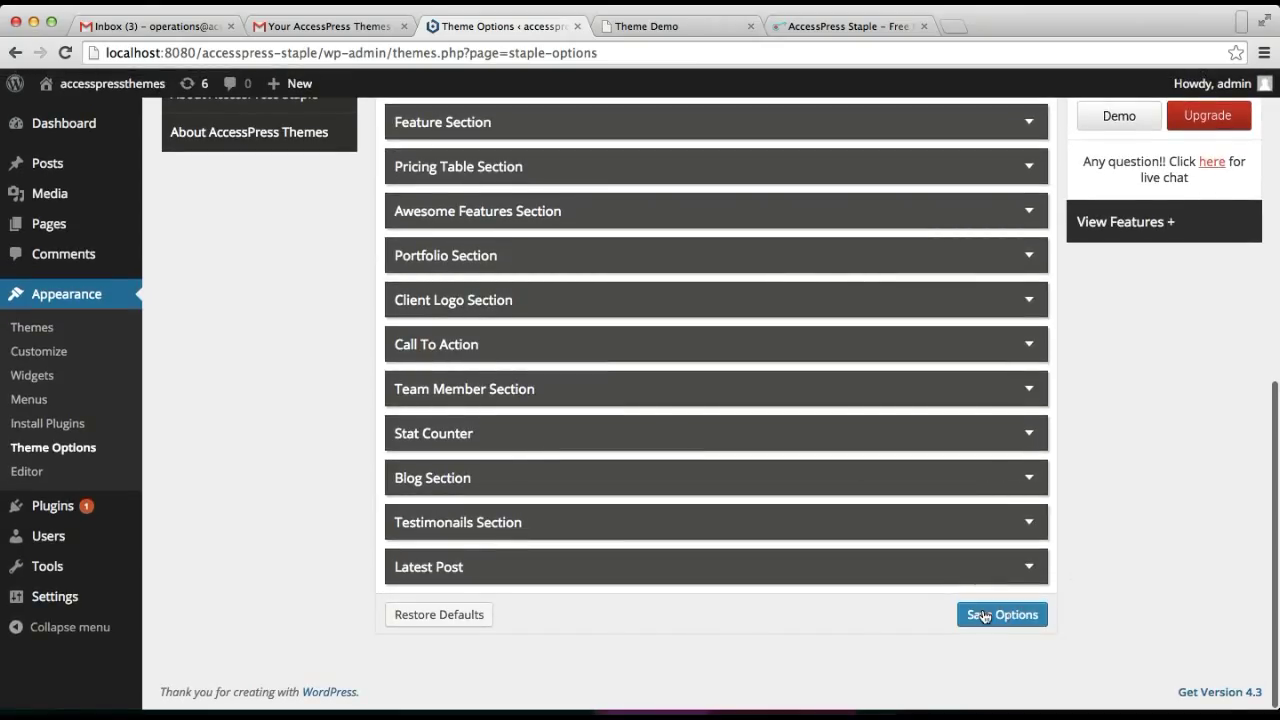
pyautogui.click(985, 615)
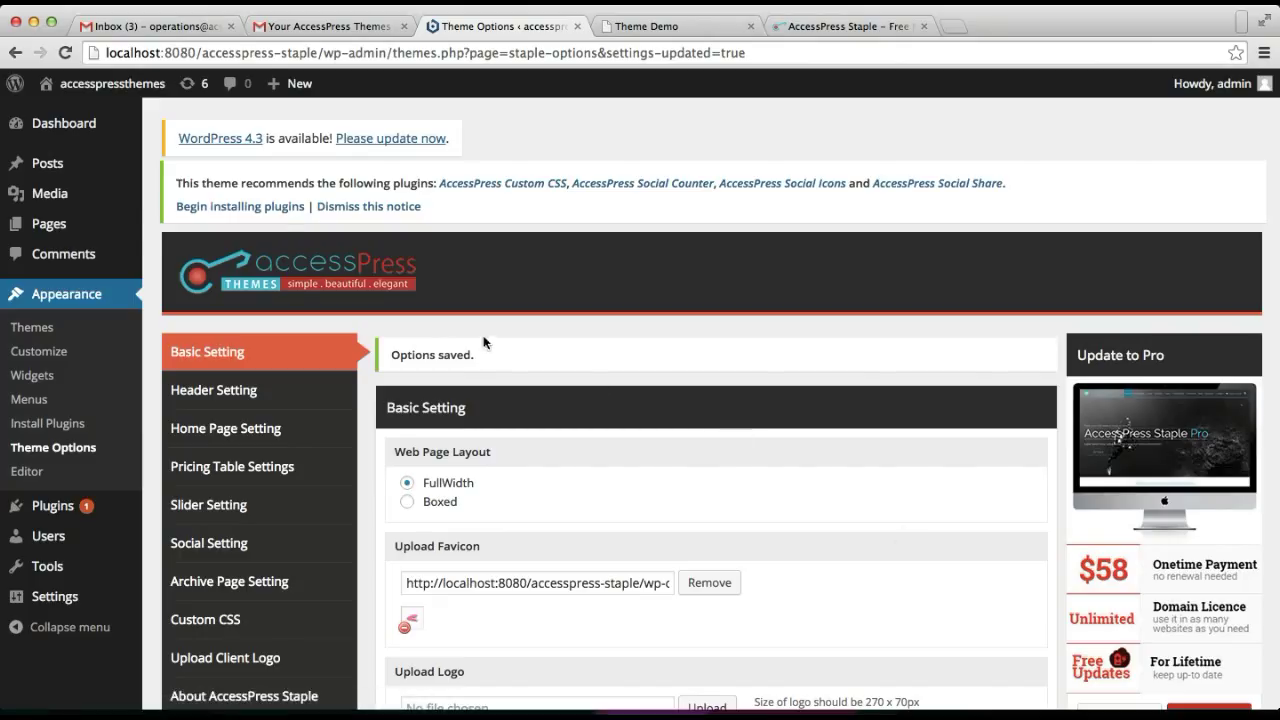
# Open the live site from Visit Site in a new tab.
pyautogui.moveTo(110, 84)
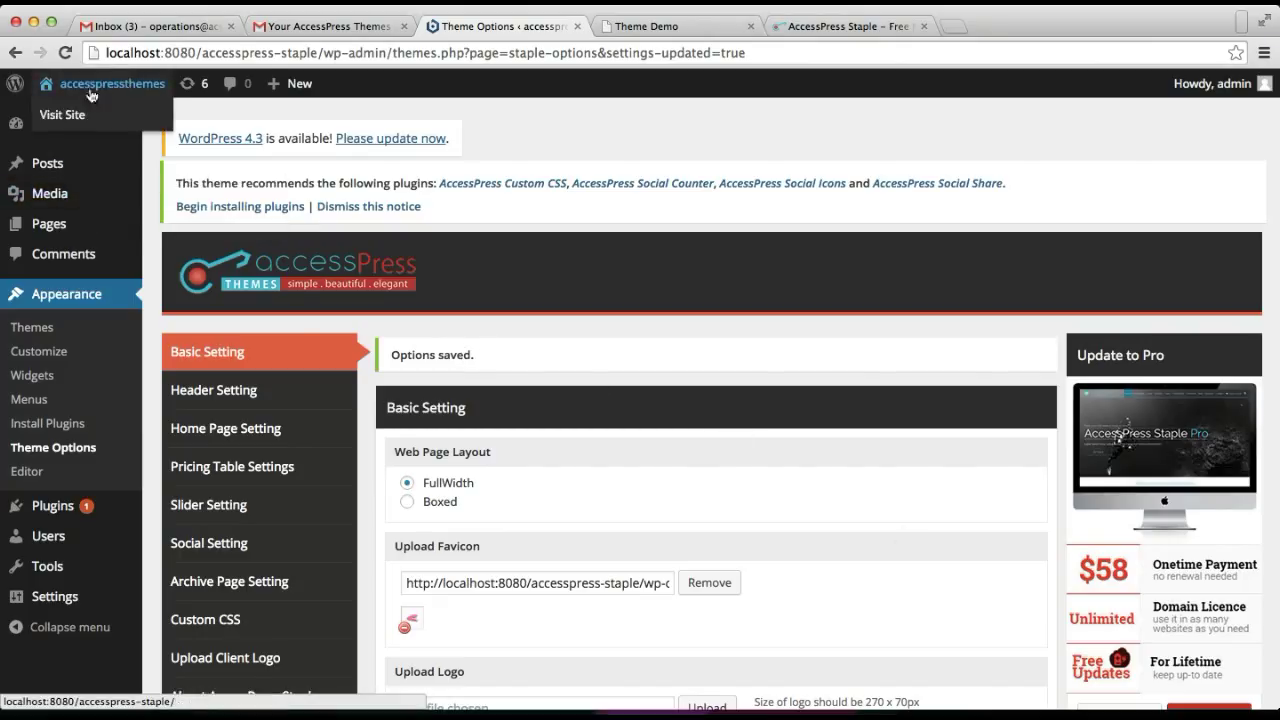
pyautogui.rightClick(68, 117)
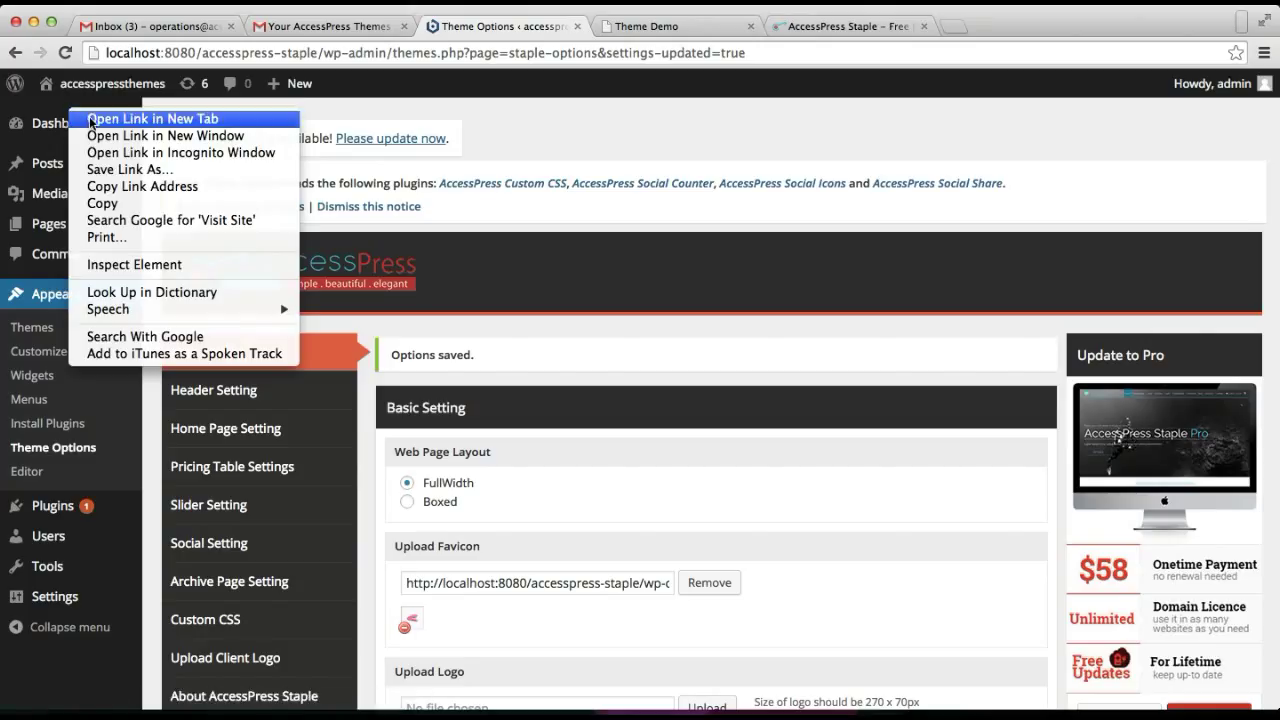
pyautogui.click(90, 120)
pyautogui.click(711, 28)
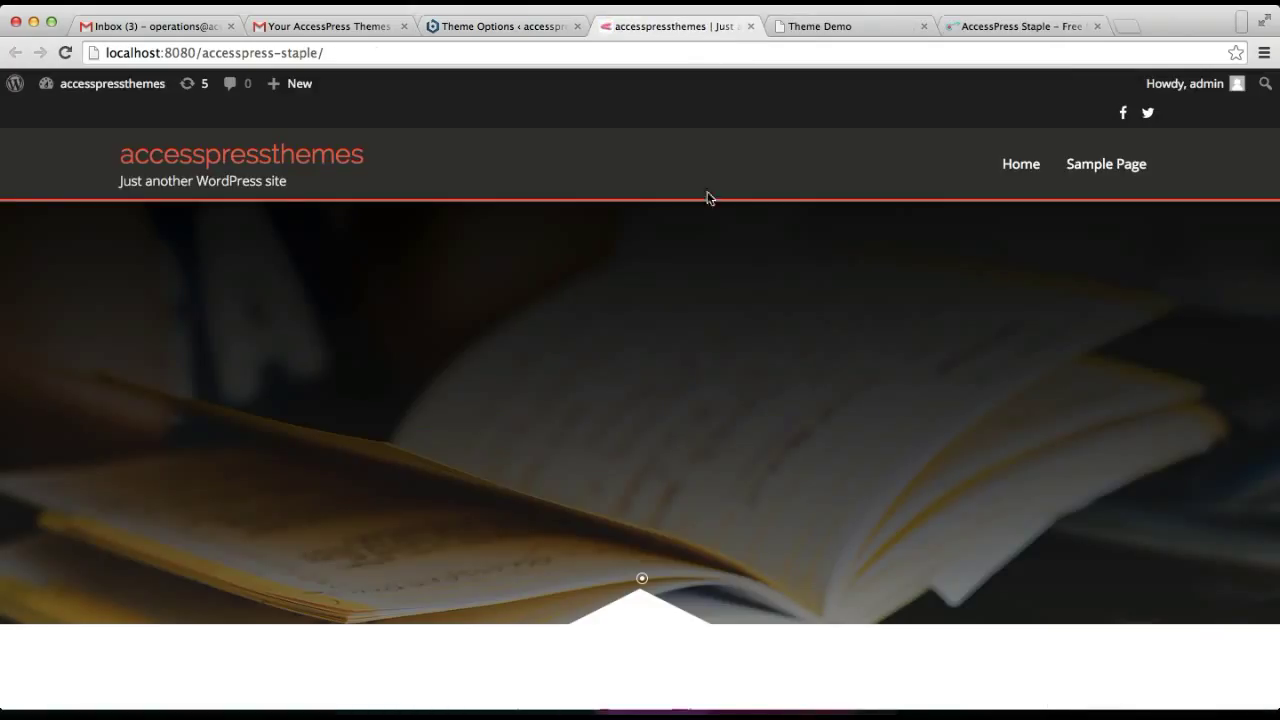
# Check the homepage's AccessPress Themes About section, then return to the Theme Options tab.
pyautogui.scroll(-3, 860, 410)
pyautogui.scroll(-5, 859, 410)
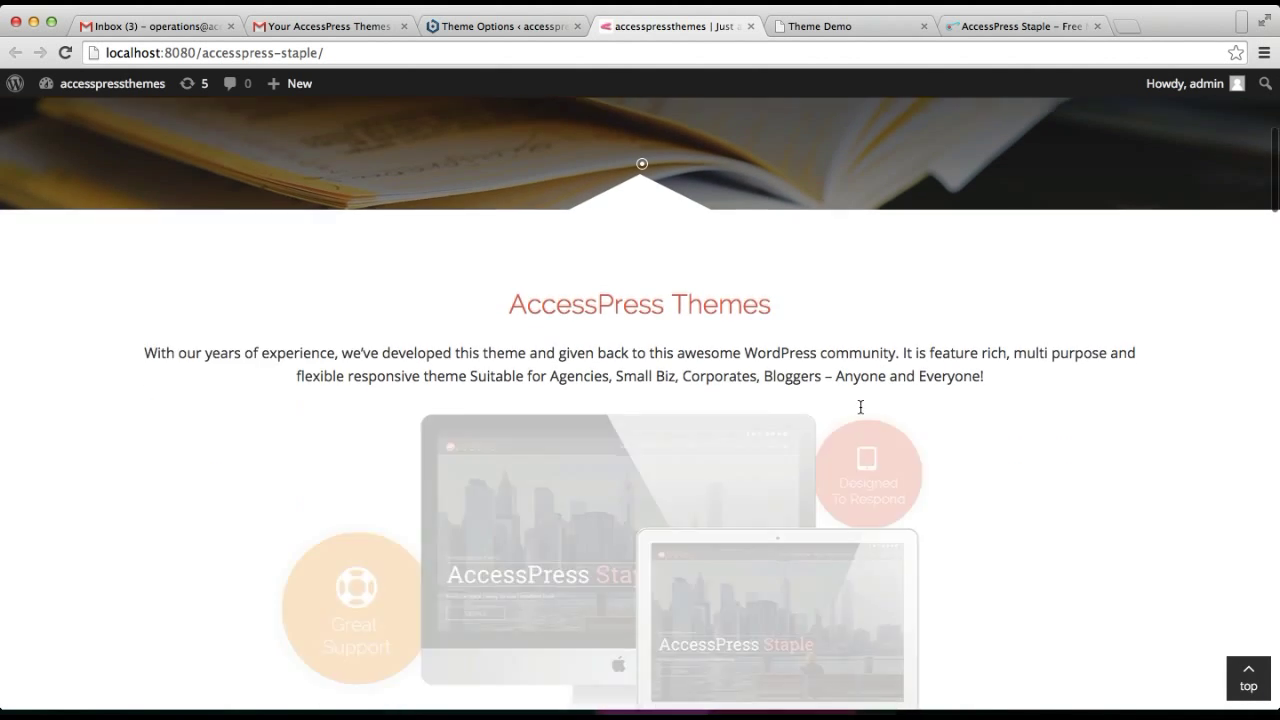
pyautogui.scroll(1, 859, 410)
pyautogui.scroll(-2, 860, 410)
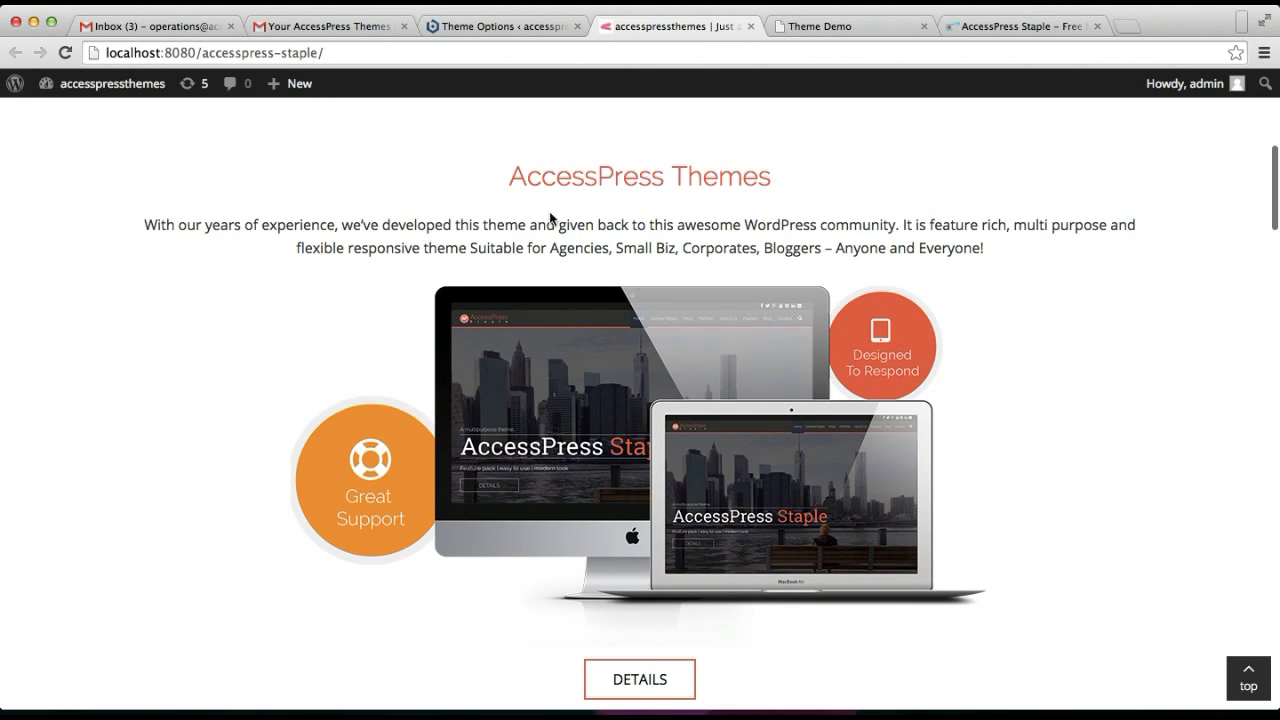
pyautogui.scroll(-3, 688, 455)
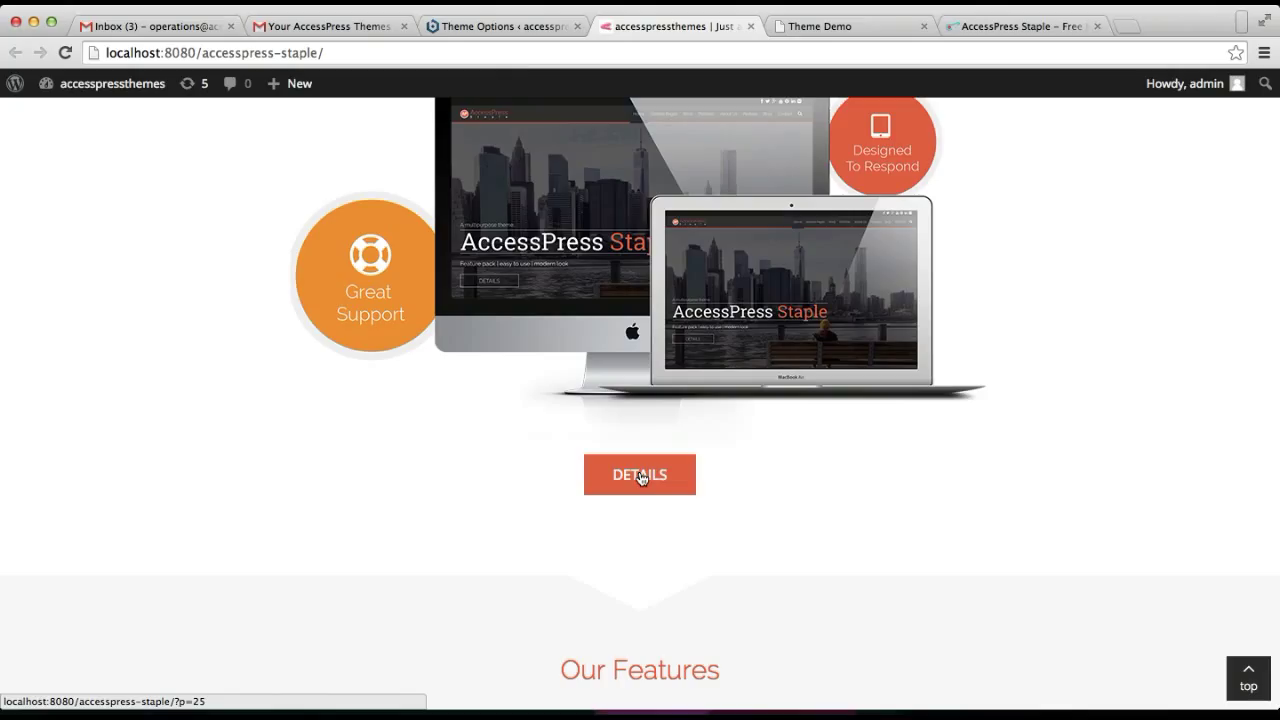
pyautogui.click(503, 30)
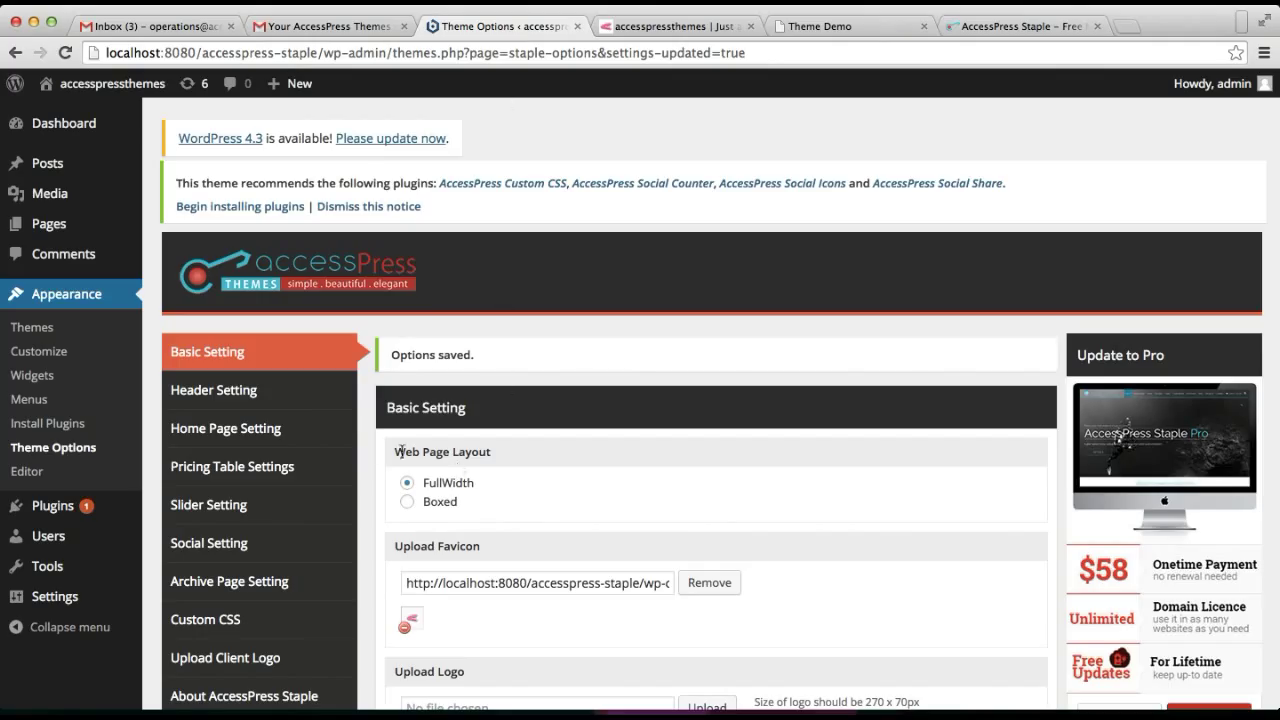
# Expand the Feature Section settings under Home Page Setting.
pyautogui.click(264, 428)
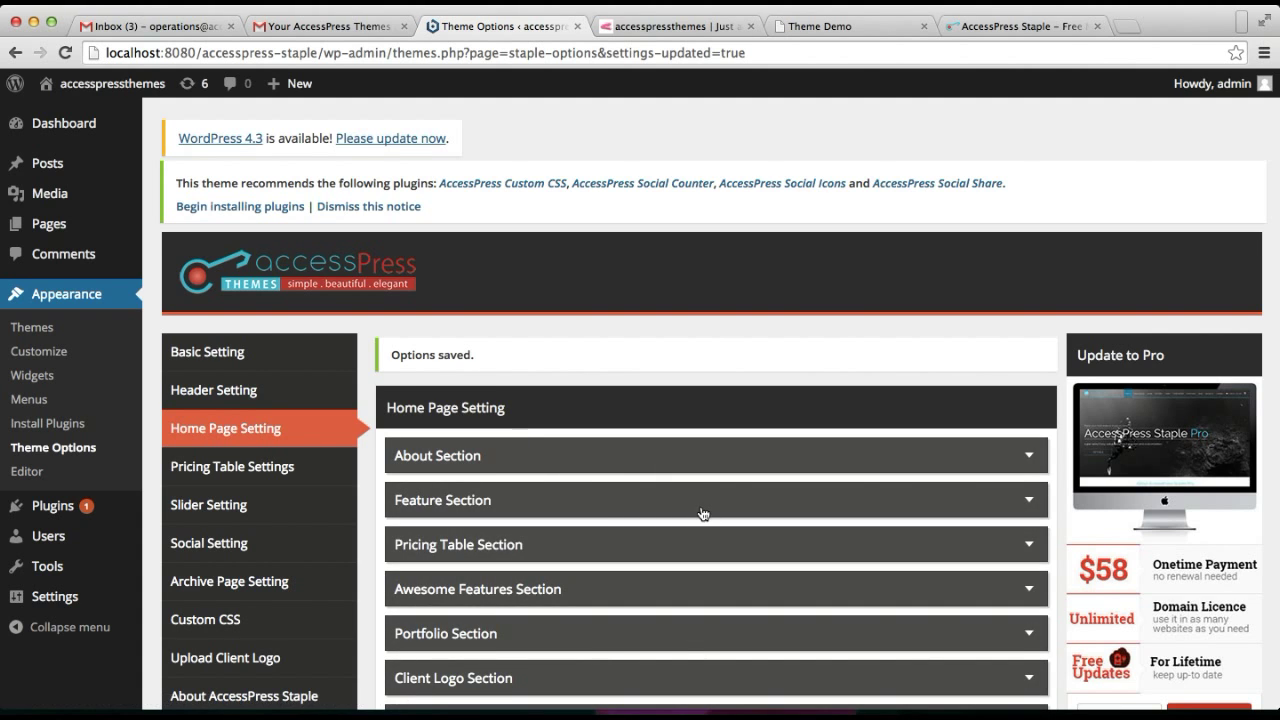
pyautogui.scroll(-3, 677, 508)
pyautogui.click(851, 391)
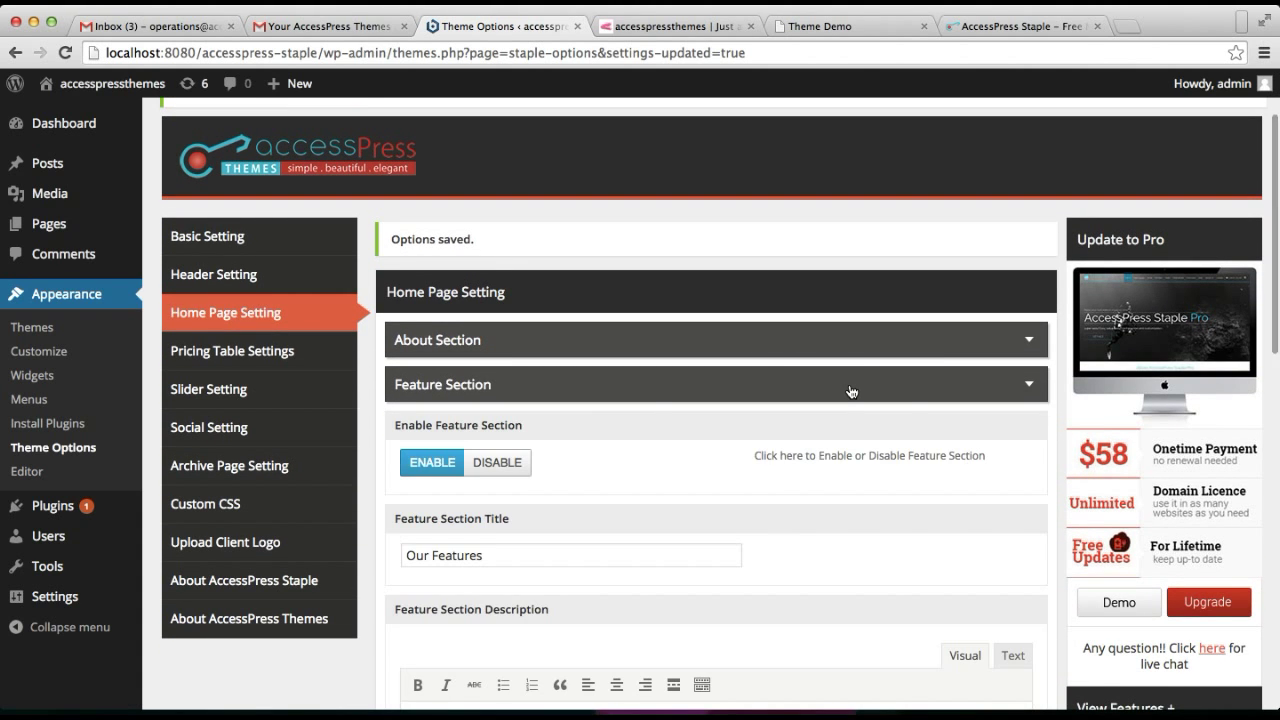
# Review the demo's Our Services section, then return to Theme Options.
pyautogui.click(820, 26)
pyautogui.scroll(1, 733, 265)
pyautogui.scroll(15, 733, 270)
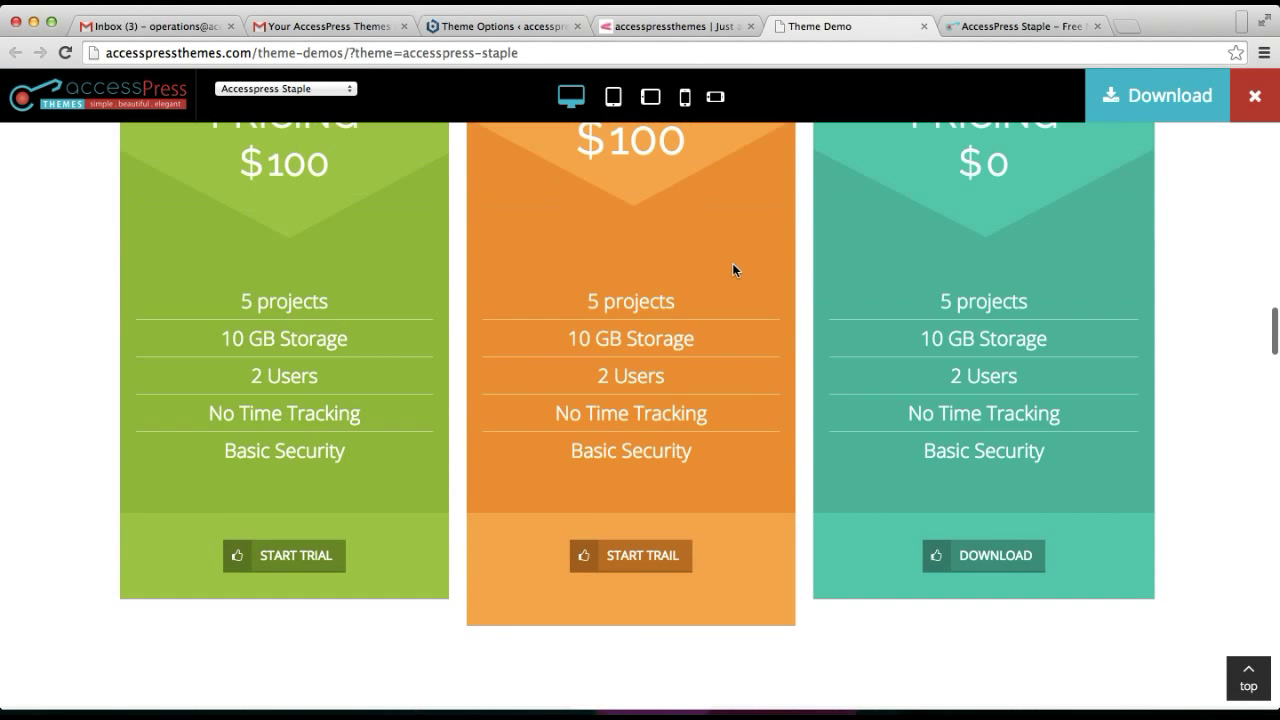
pyautogui.scroll(-1, 733, 270)
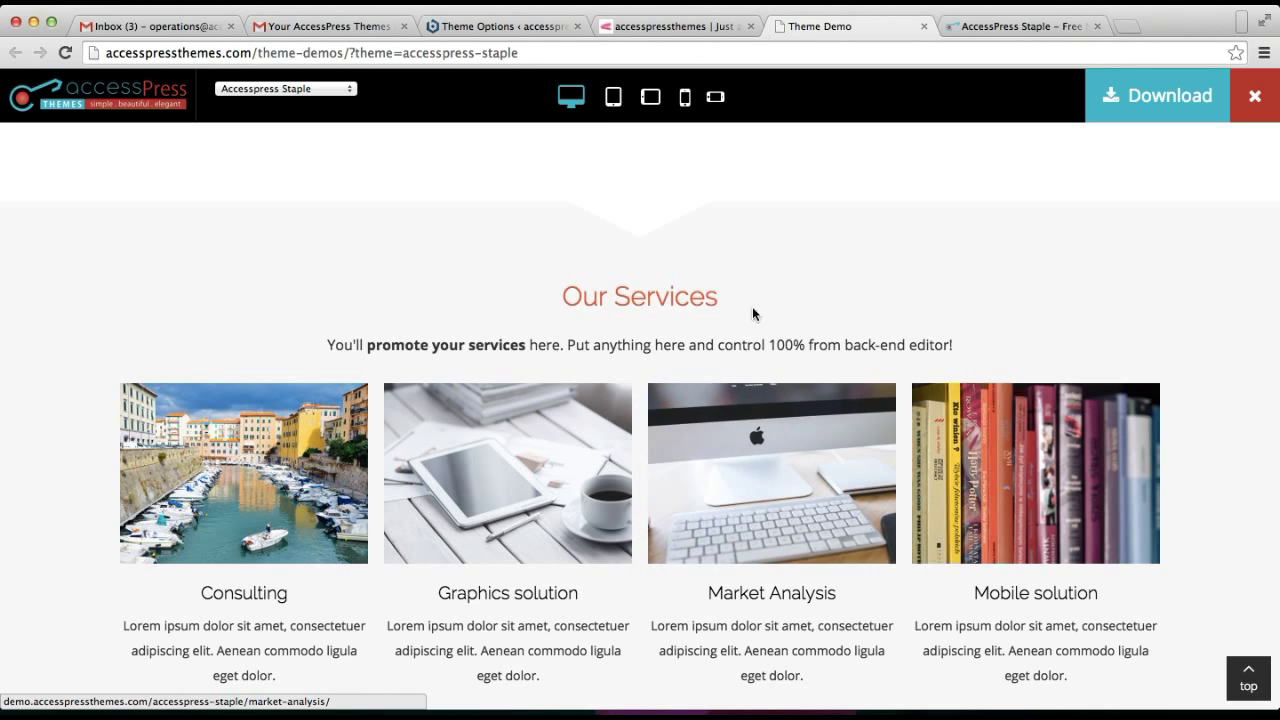
pyautogui.scroll(5, 740, 306)
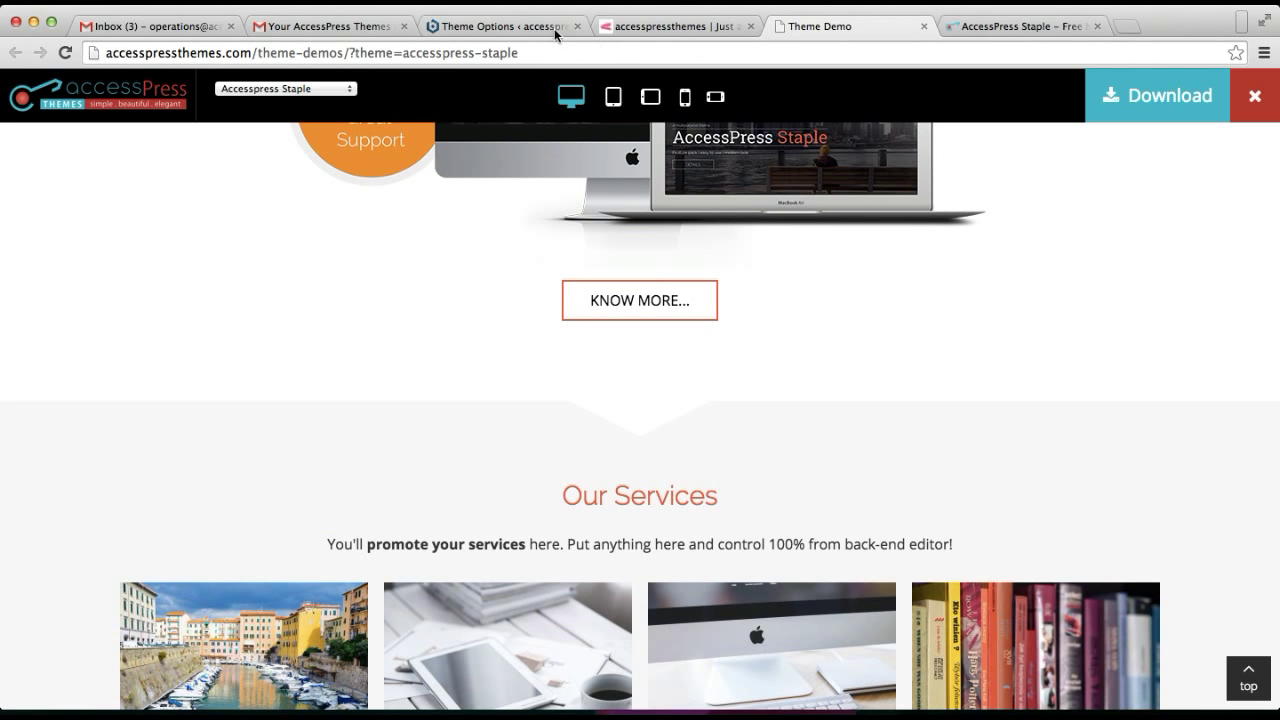
pyautogui.click(492, 26)
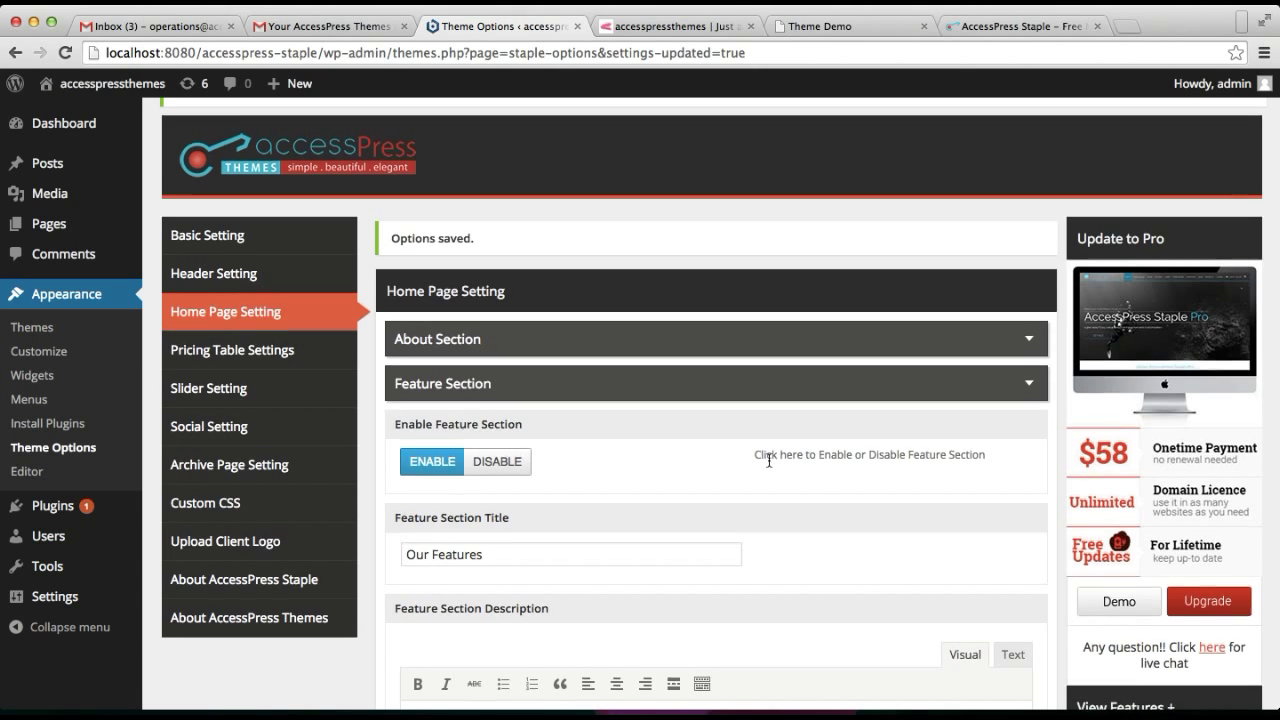
# Select the 'Our Features' text in the Feature Section title field.
pyautogui.scroll(-3, 768, 459)
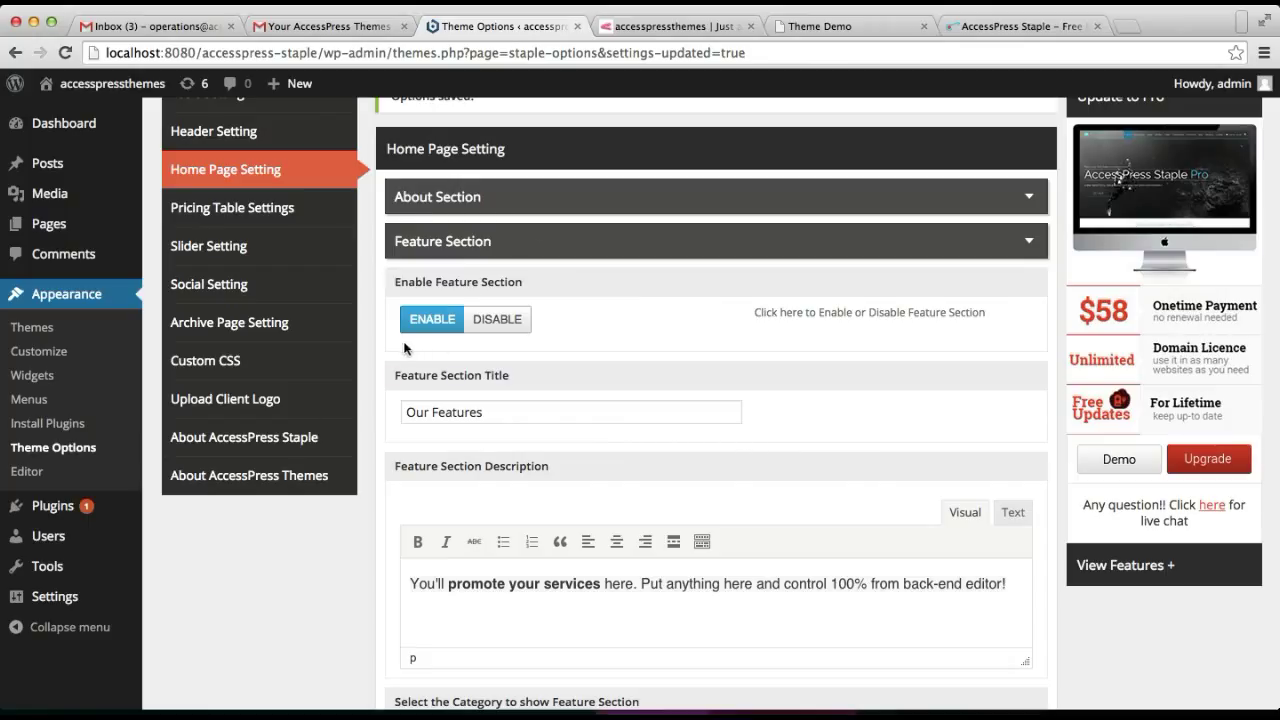
pyautogui.click(505, 411)
pyautogui.moveTo(505, 411); pyautogui.dragTo(375, 408)
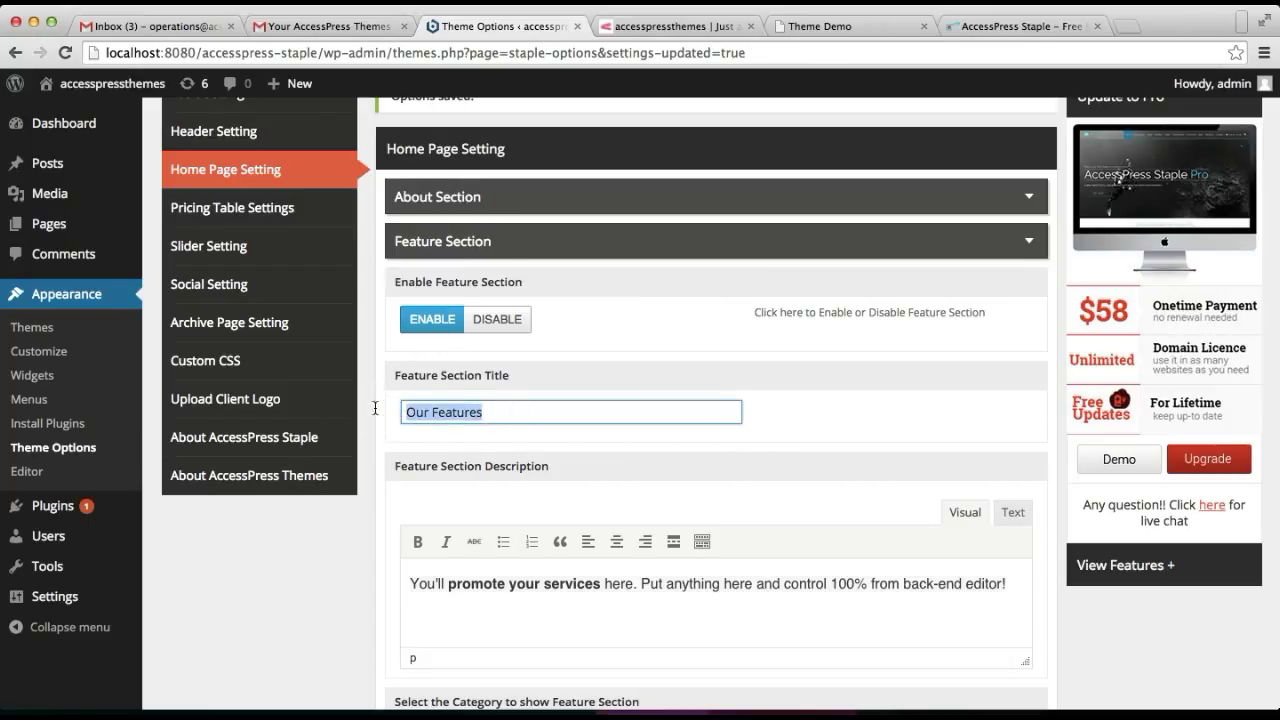
pyautogui.click(930, 426)
# Change the Feature Section category from Service to 'Select a Category:'.
pyautogui.scroll(-5, 768, 449)
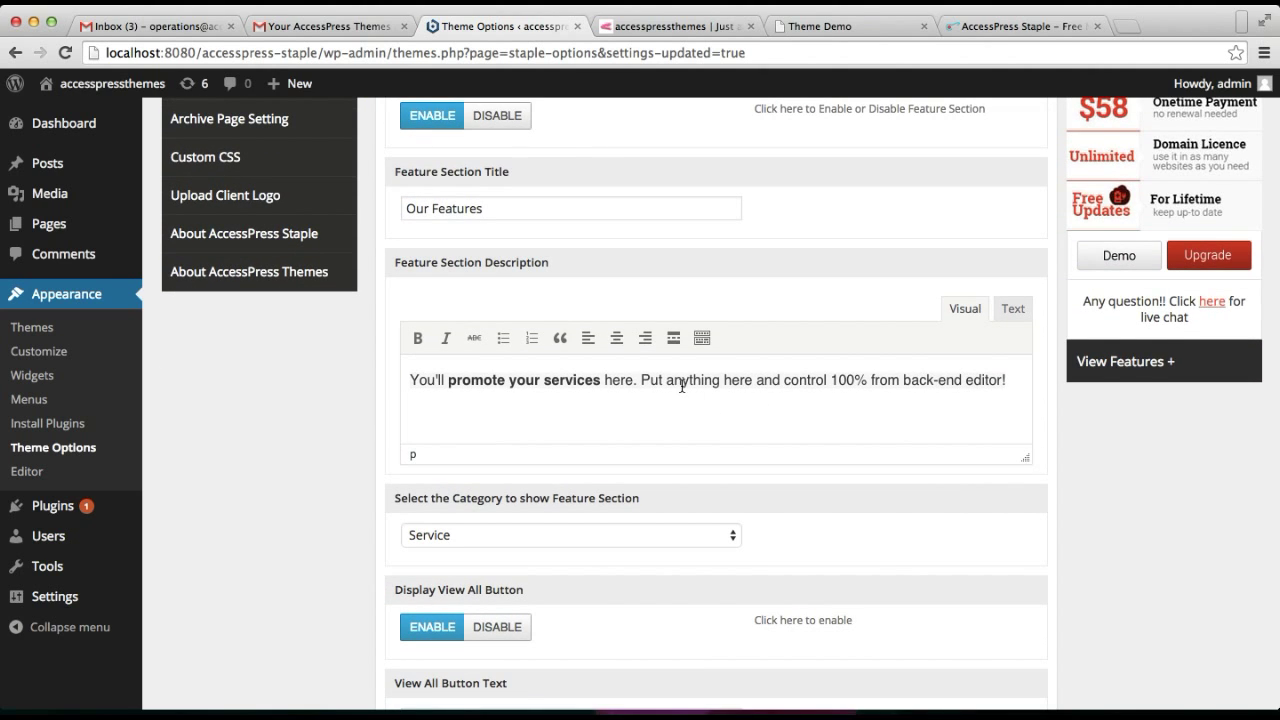
pyautogui.scroll(-3, 748, 414)
pyautogui.click(699, 372)
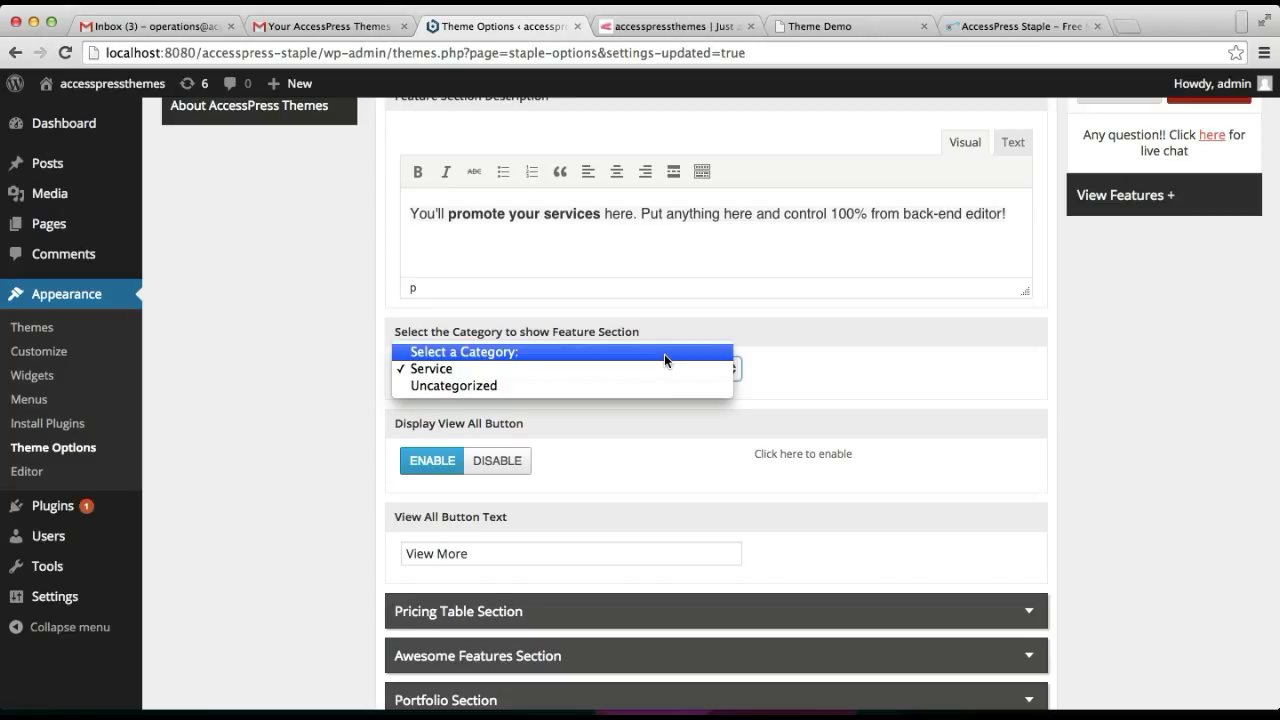
pyautogui.click(664, 355)
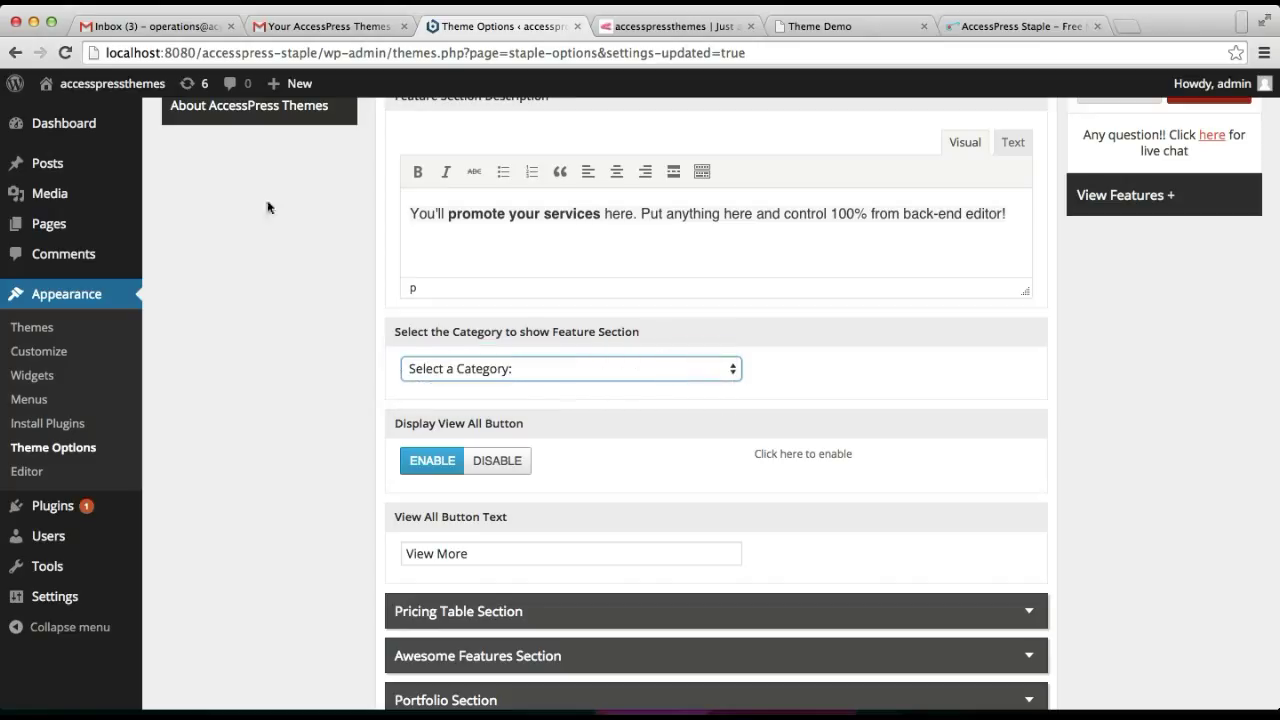
pyautogui.moveTo(59, 167)
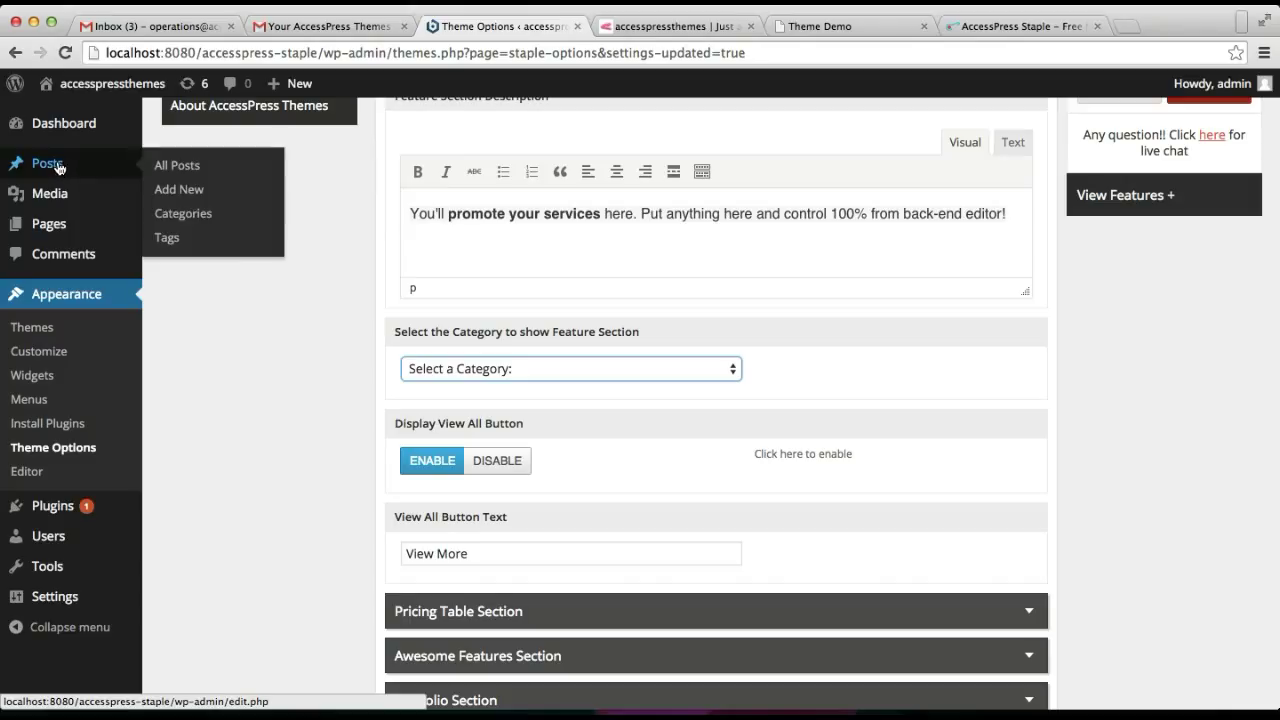
# Begin a new post titled 'POst Title' and bring up the accesspress-staple-pro-unzip4 folder.
pyautogui.click(192, 188)
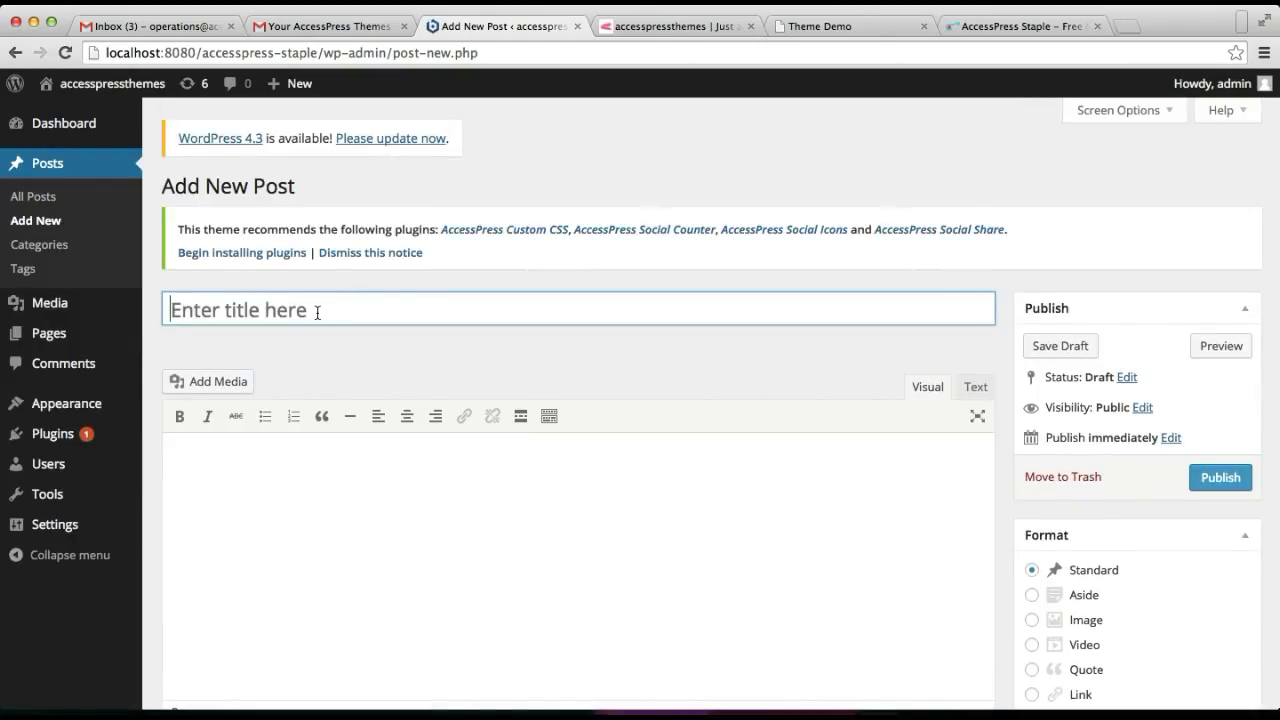
pyautogui.write('POst Title')
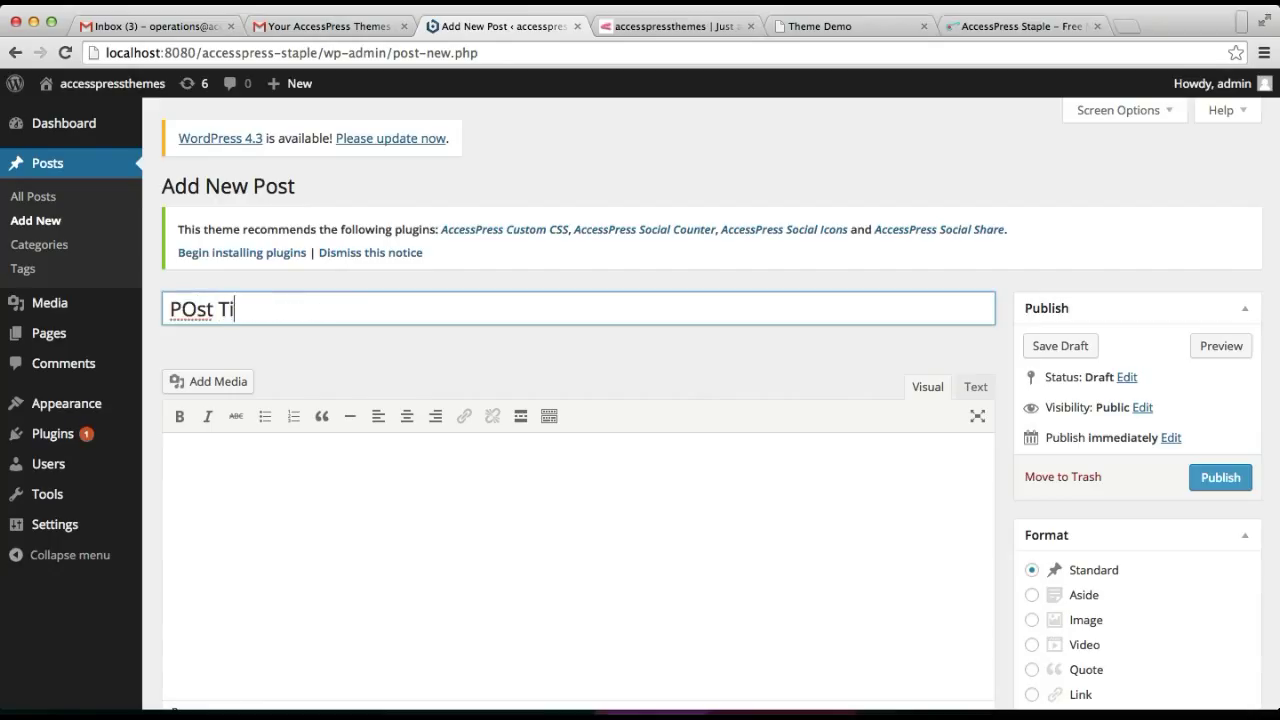
pyautogui.click(240, 457)
pyautogui.click(1171, 712)
# Put away the unzip4 and AccessPress Staple Lite Finder windows.
pyautogui.click(1092, 712)
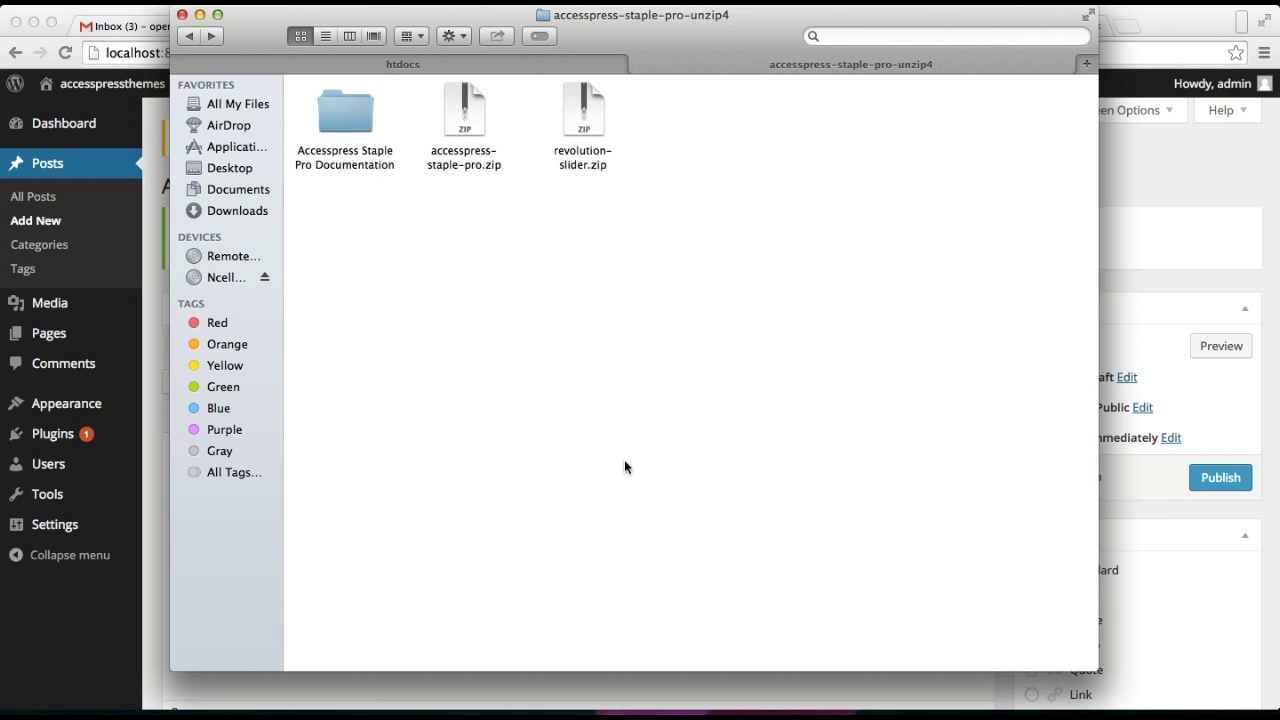
pyautogui.click(199, 14)
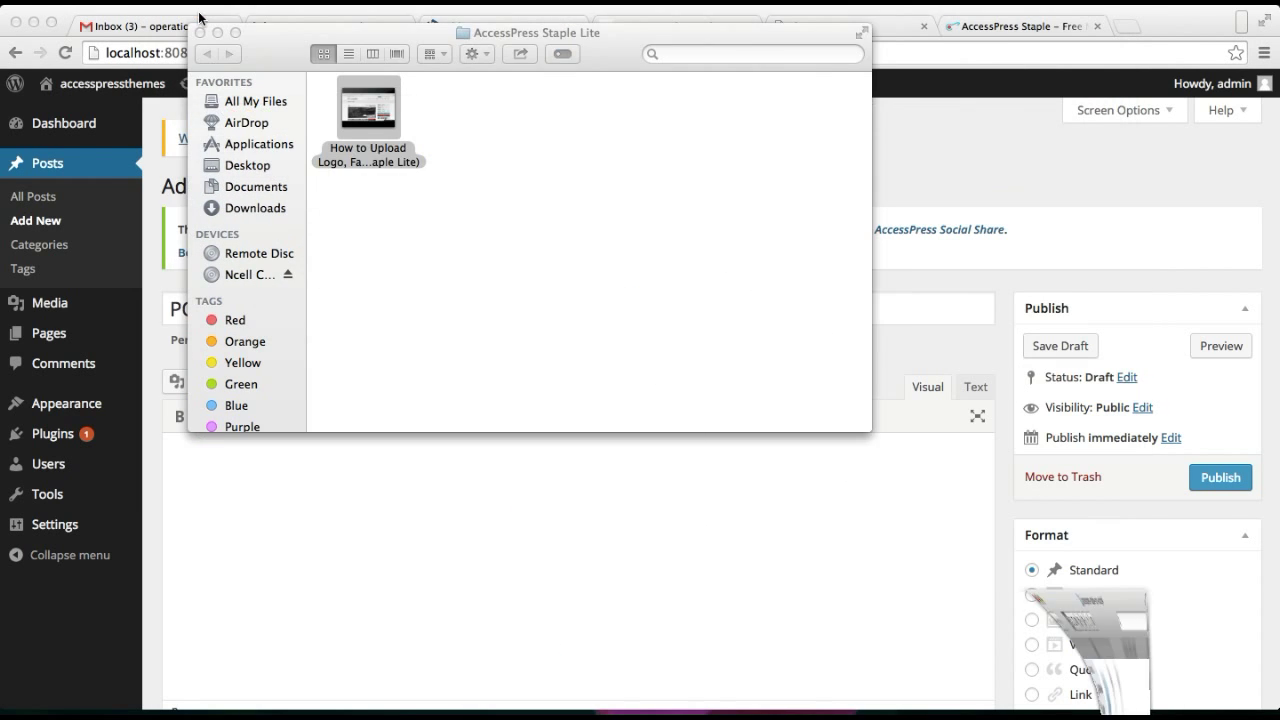
pyautogui.click(218, 34)
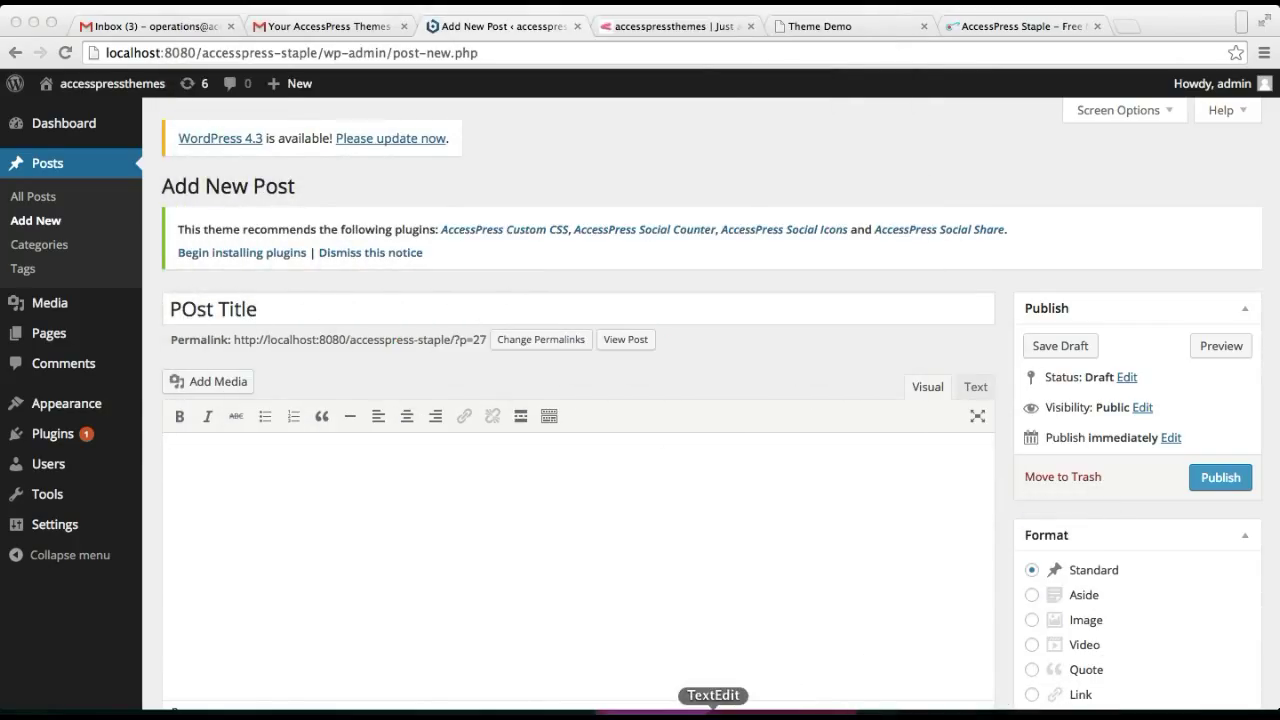
# Copy the Lorem Ipsum paragraph from the TextEdit note into the post body.
pyautogui.click(713, 714)
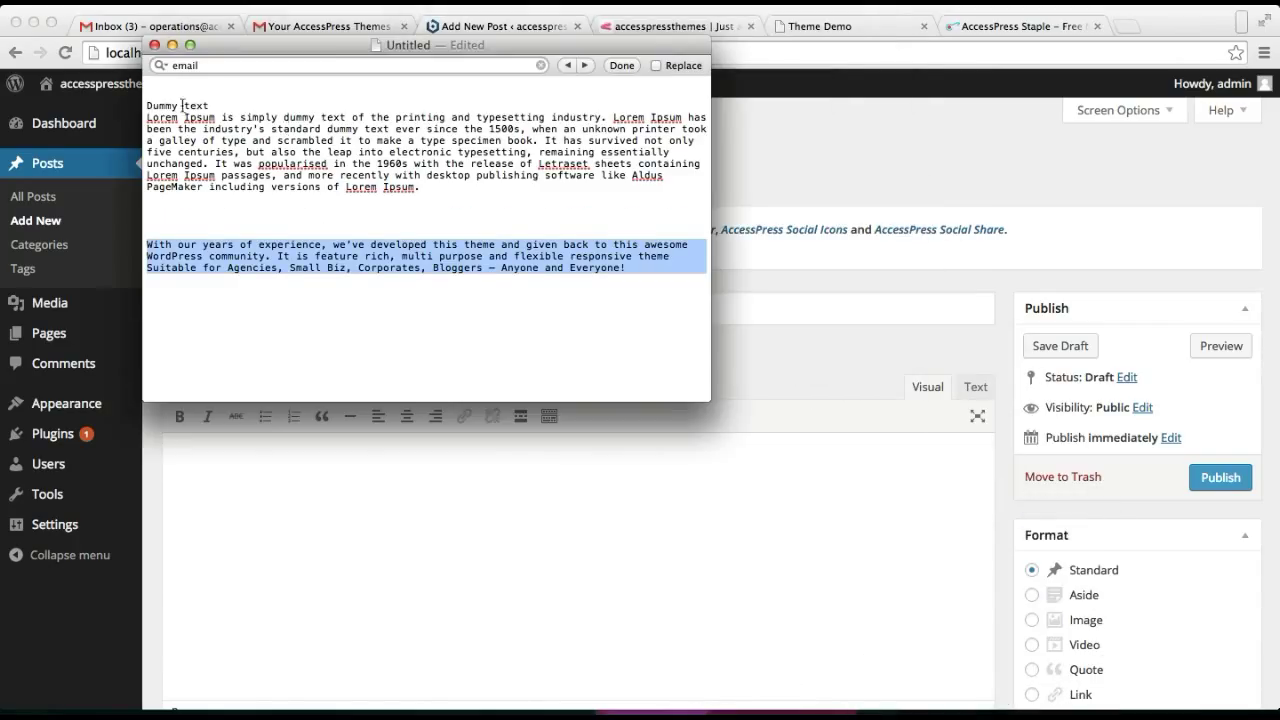
pyautogui.moveTo(148, 119); pyautogui.dragTo(510, 185)
pyautogui.press('super+c')
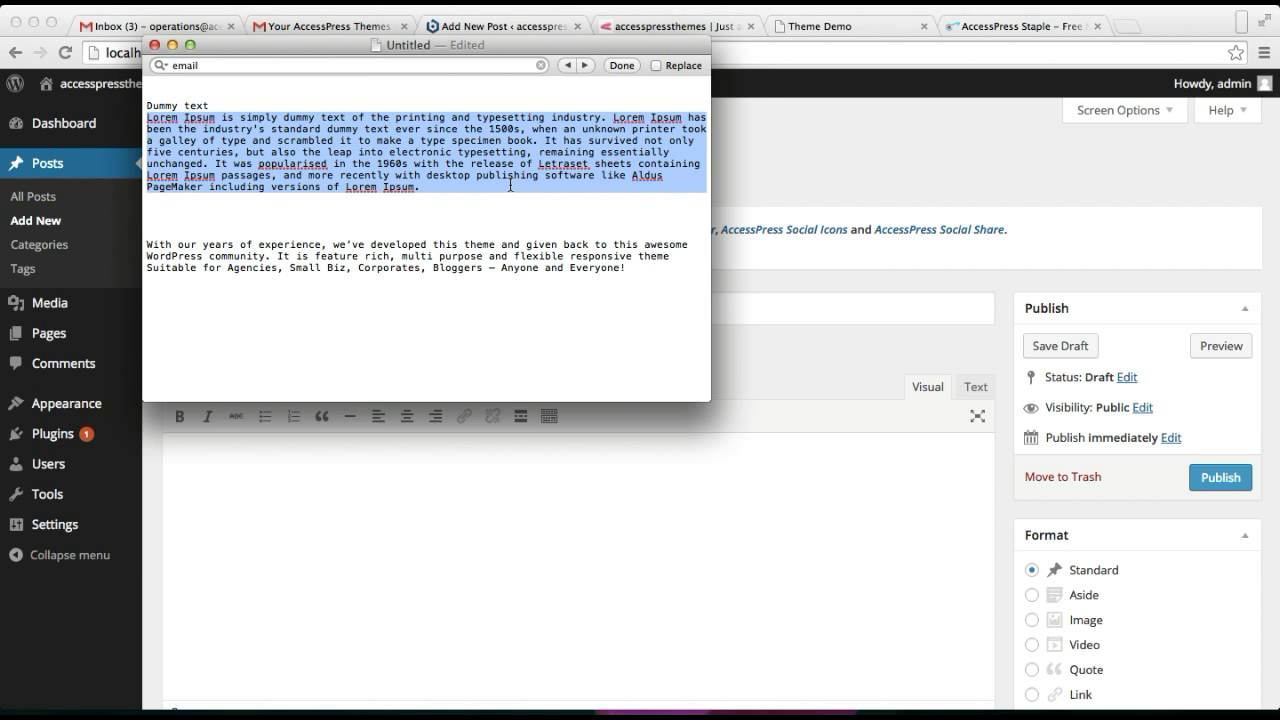
pyautogui.click(602, 562)
pyautogui.press('super+v')
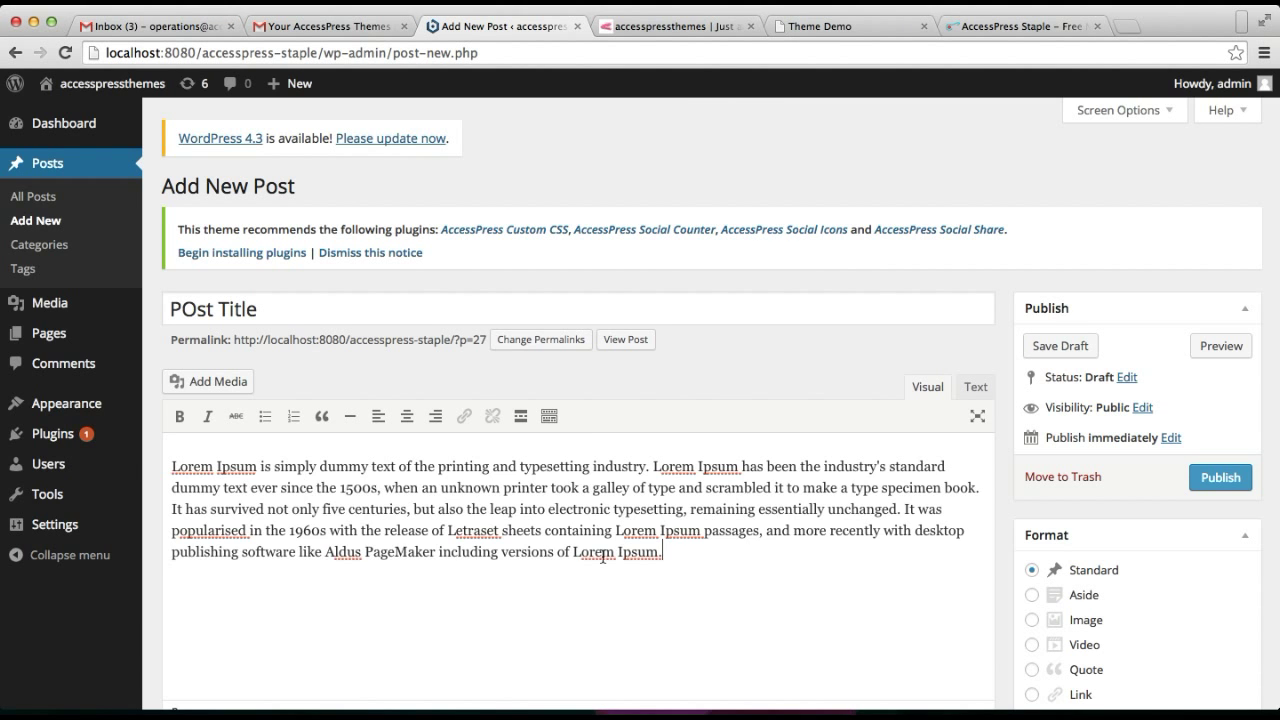
# Set the padlock photo as the post's featured image.
pyautogui.scroll(-6, 739, 550)
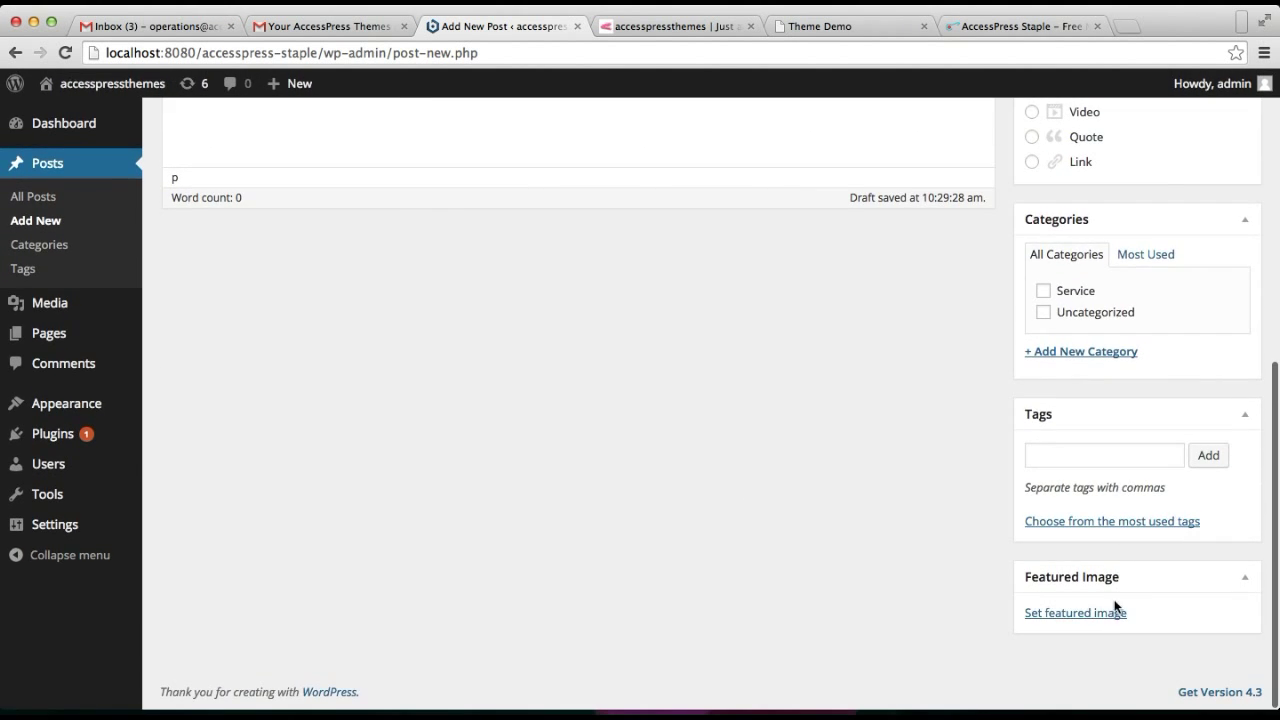
pyautogui.click(1103, 623)
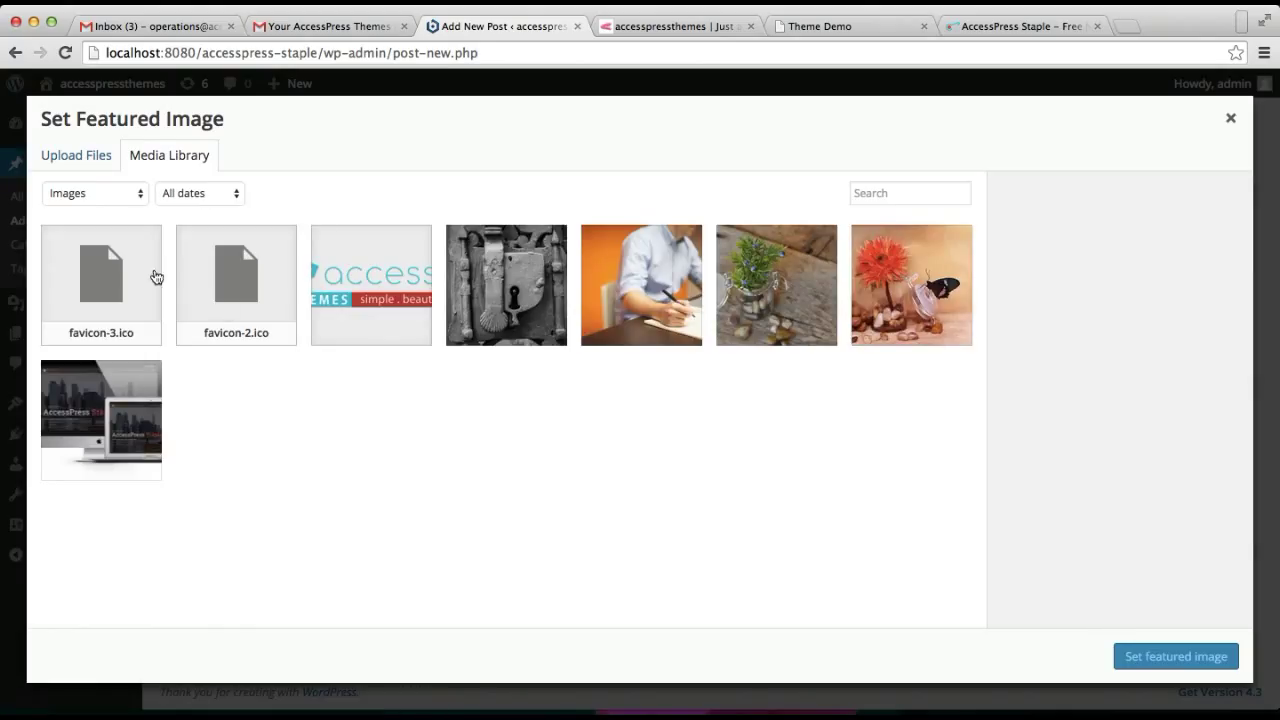
pyautogui.click(561, 307)
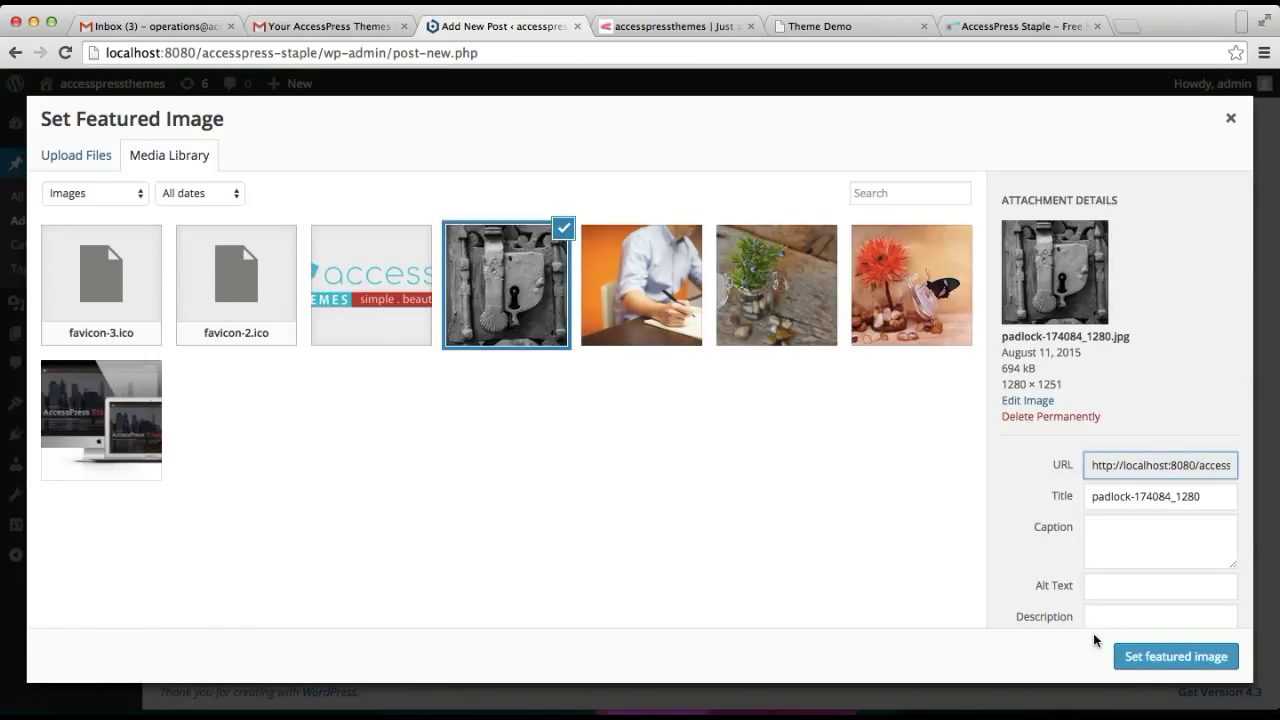
pyautogui.click(1165, 655)
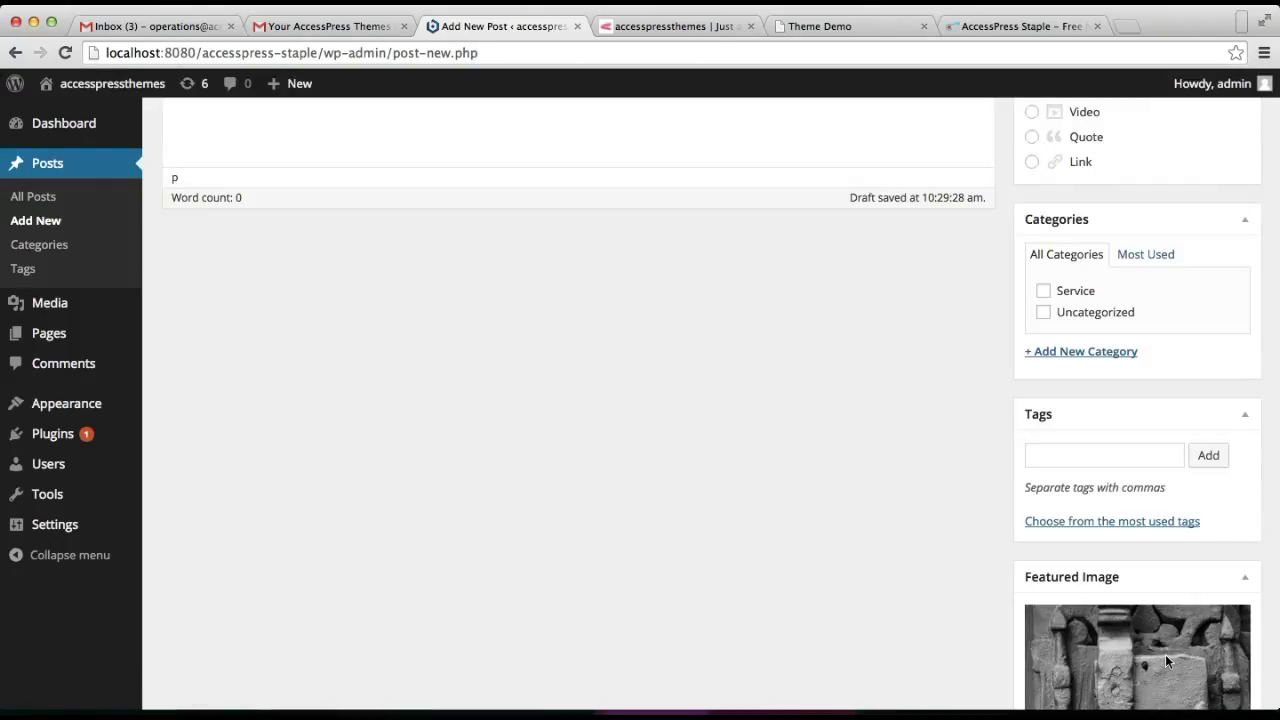
# File the post under the Service category and publish it.
pyautogui.scroll(3, 1169, 424)
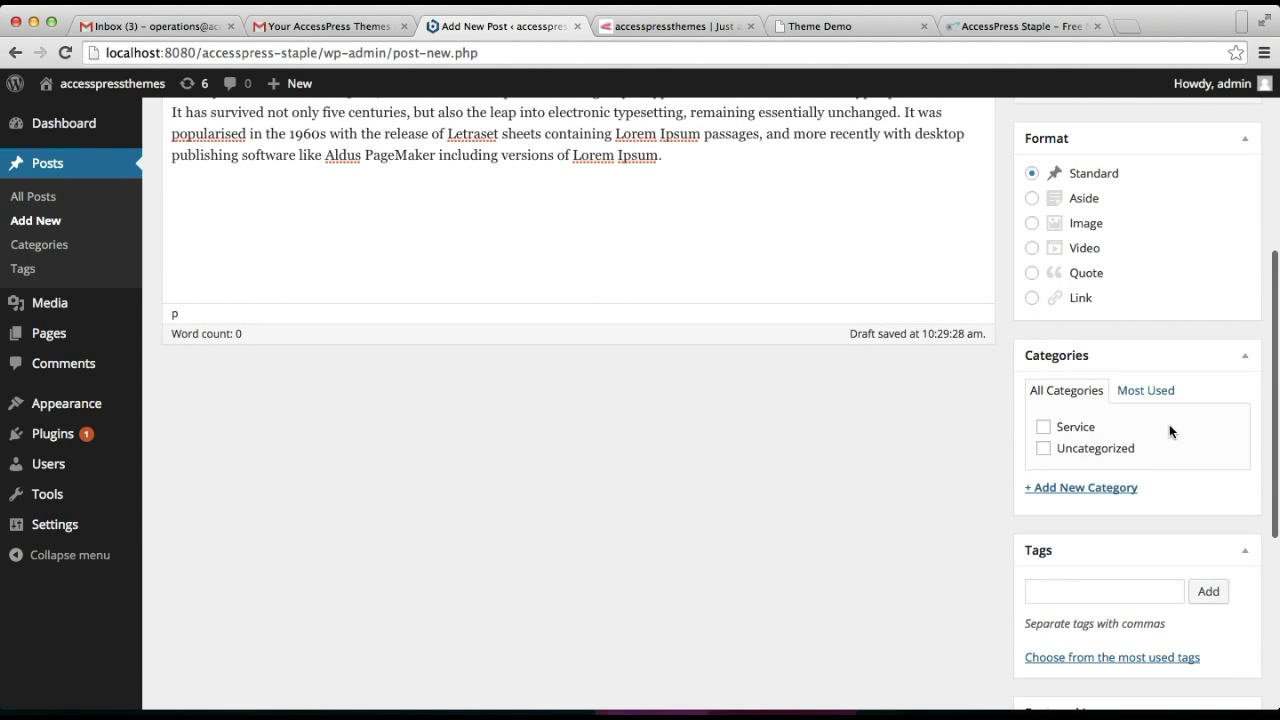
pyautogui.click(1073, 490)
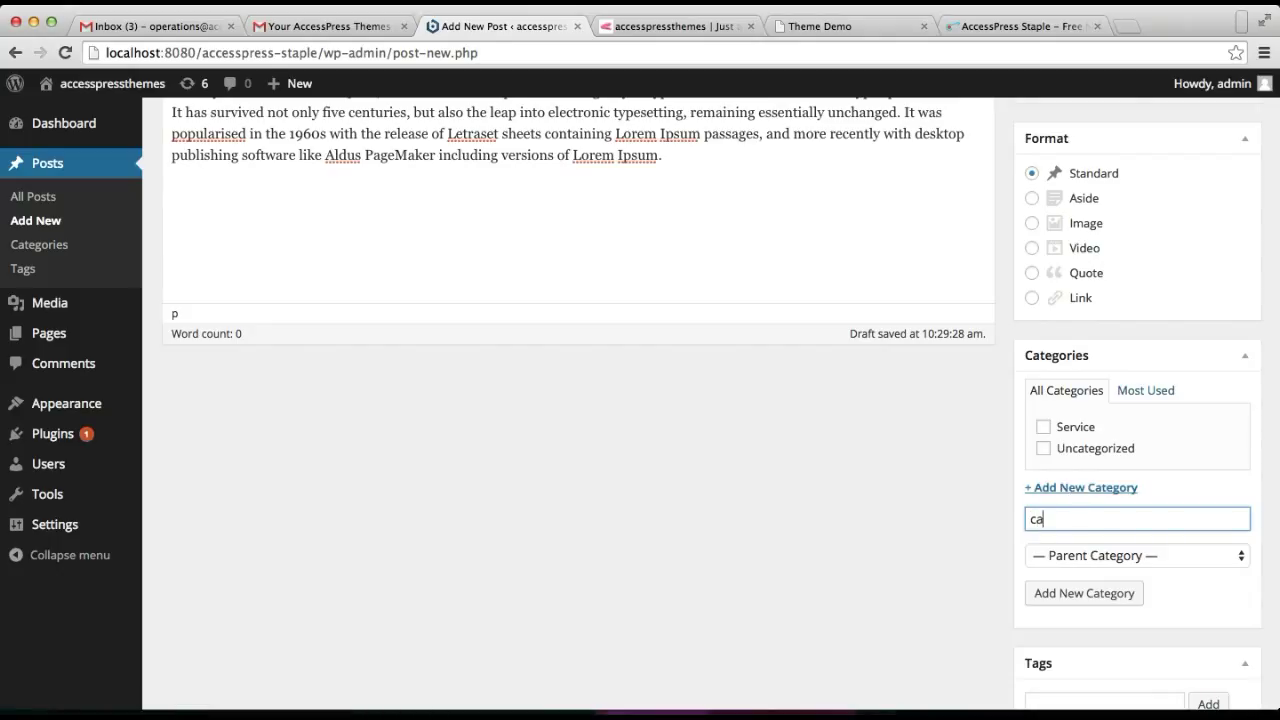
pyautogui.write('category nam')
pyautogui.press('BackSpace')
pyautogui.press('BackSpace')
pyautogui.press('BackSpace')
pyautogui.press('BackSpace')
pyautogui.press('BackSpace')
pyautogui.press('BackSpace')
pyautogui.press('BackSpace')
pyautogui.click(1043, 427)
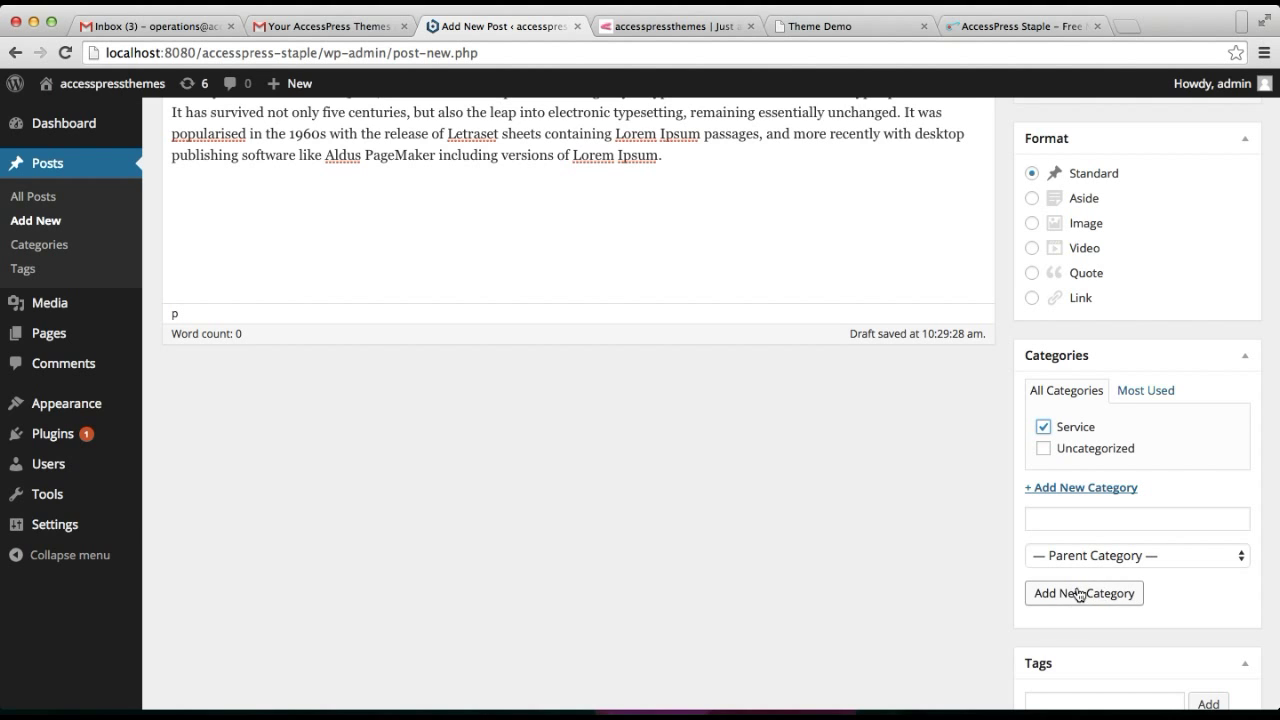
pyautogui.scroll(5, 893, 572)
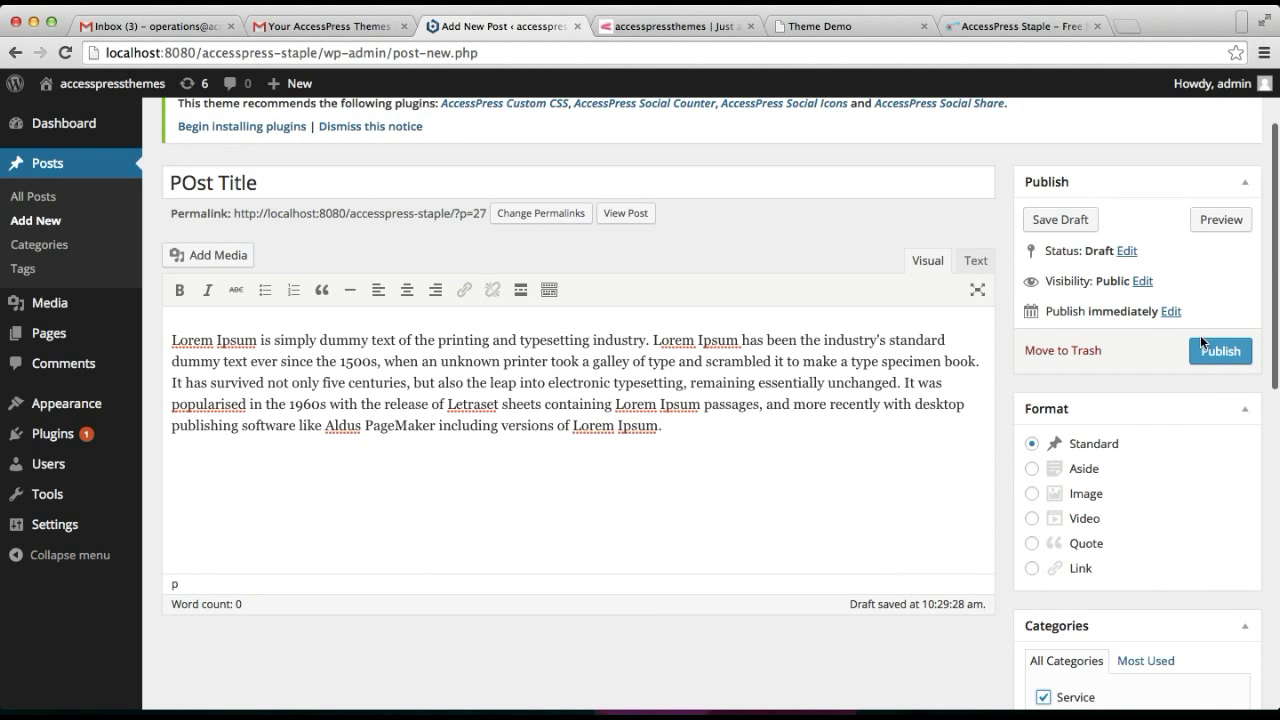
pyautogui.click(1240, 350)
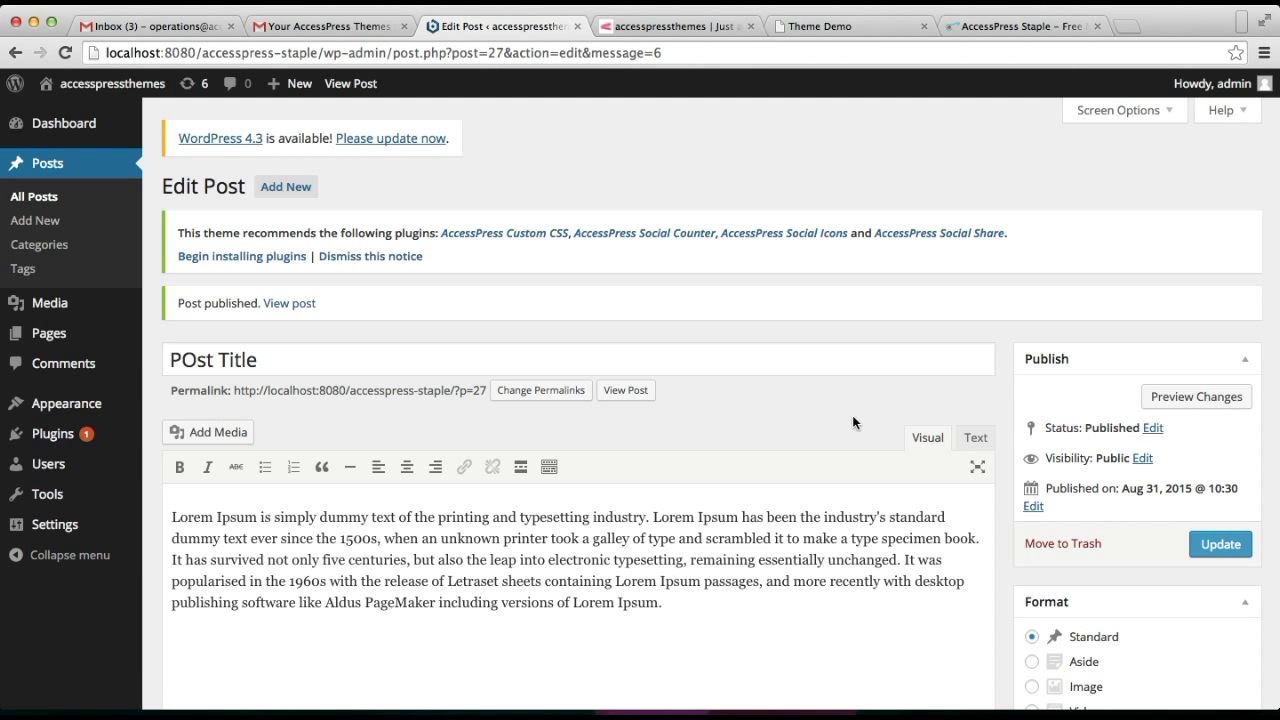
# Scroll down the published post to confirm Service is still ticked under Categories.
pyautogui.scroll(-1, 1041, 461)
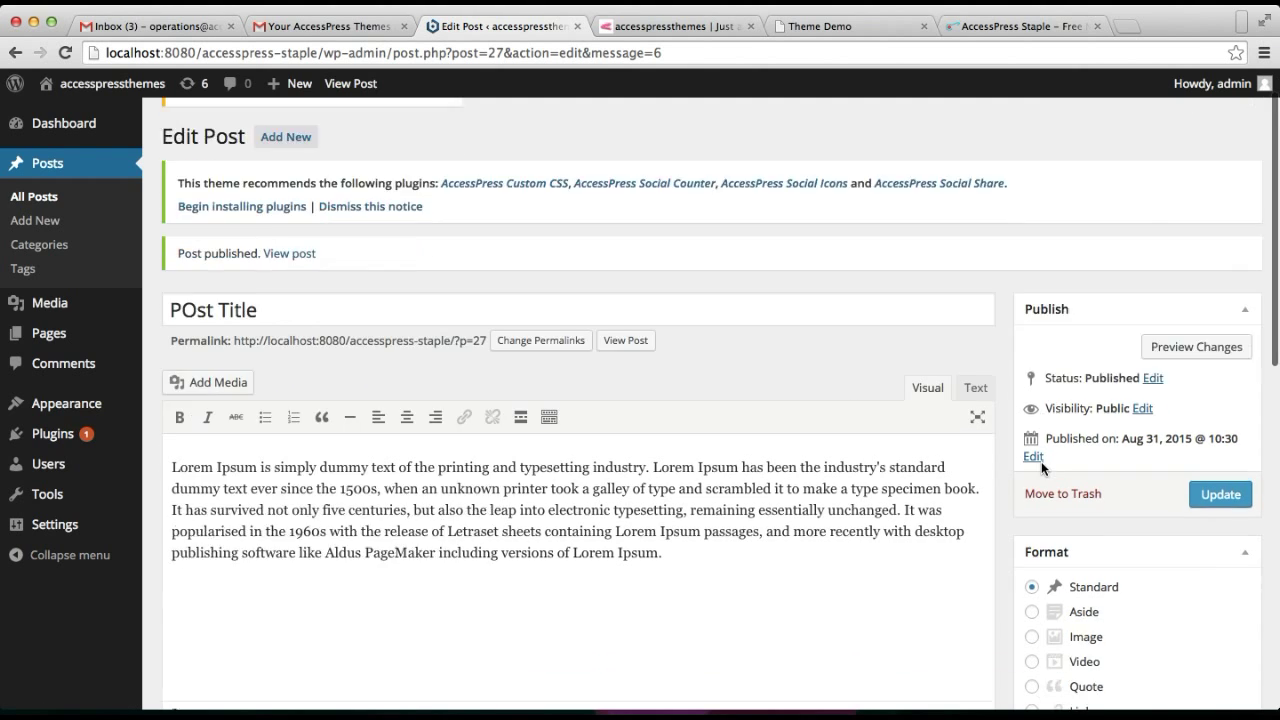
pyautogui.scroll(-4, 1041, 461)
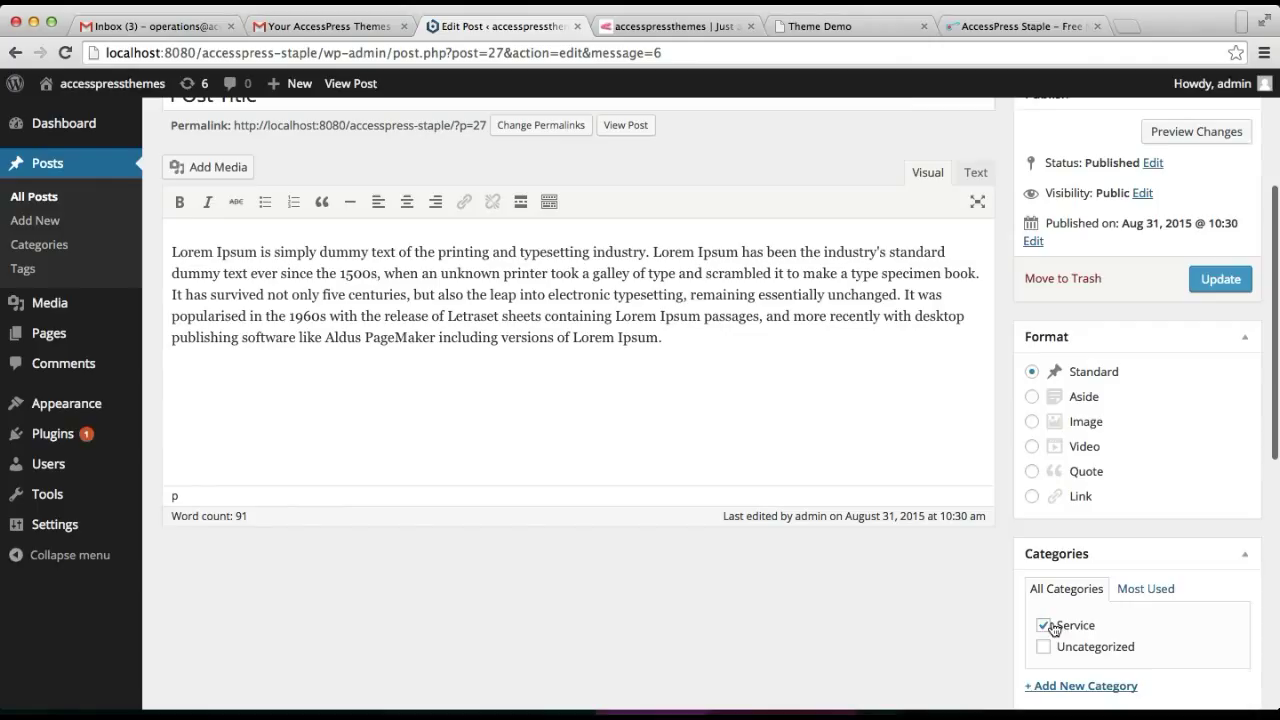
pyautogui.moveTo(65, 410)
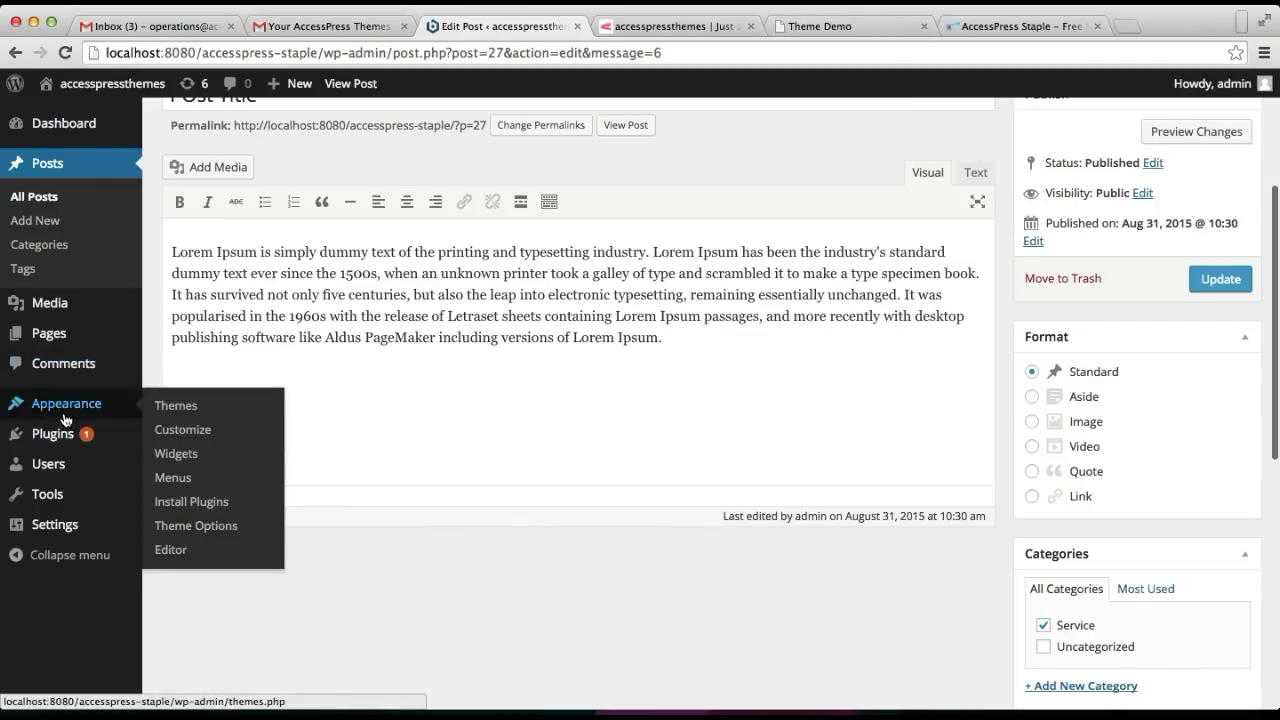
# In Theme Options' Home Page Setting, set the Feature Section category to Service.
pyautogui.click(201, 530)
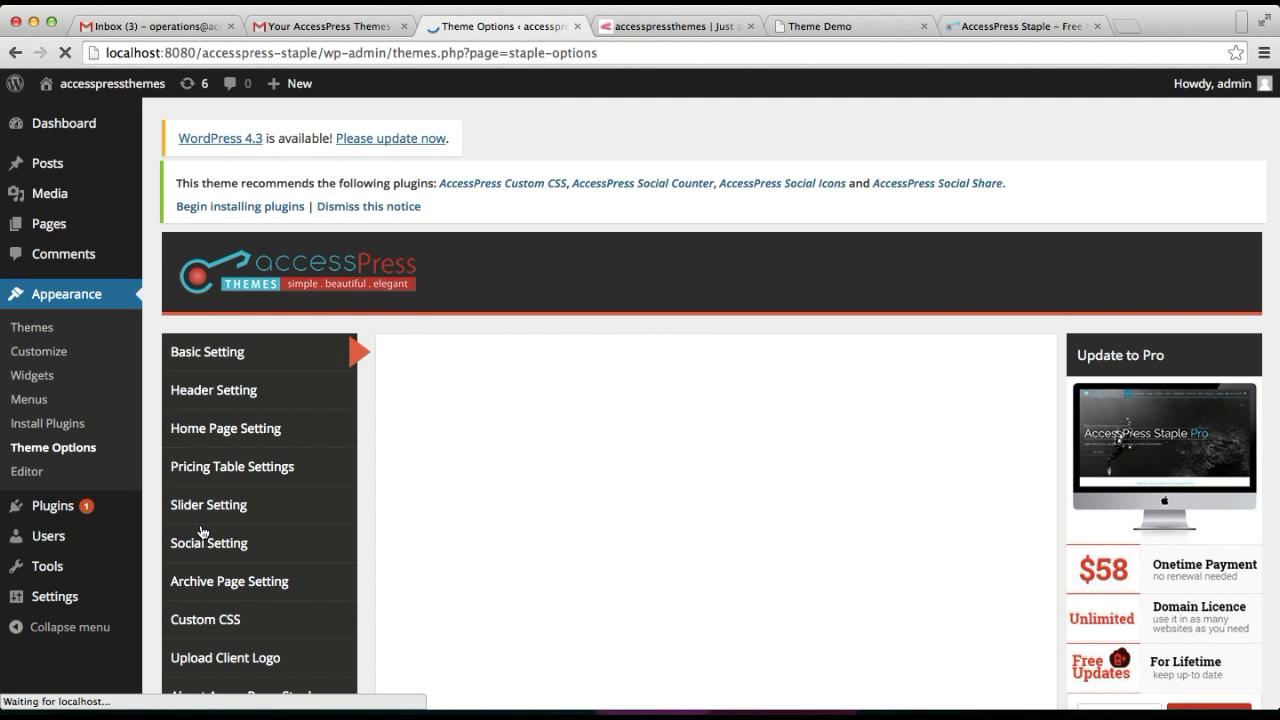
pyautogui.click(298, 430)
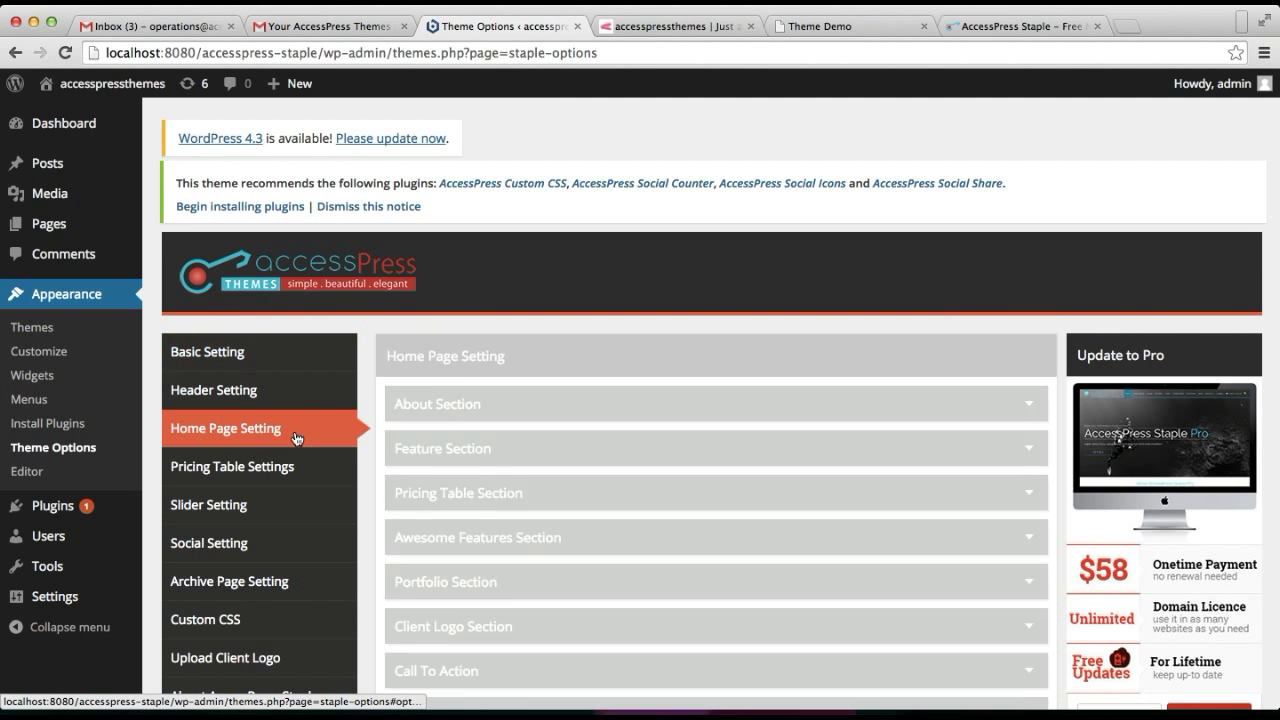
pyautogui.click(1008, 452)
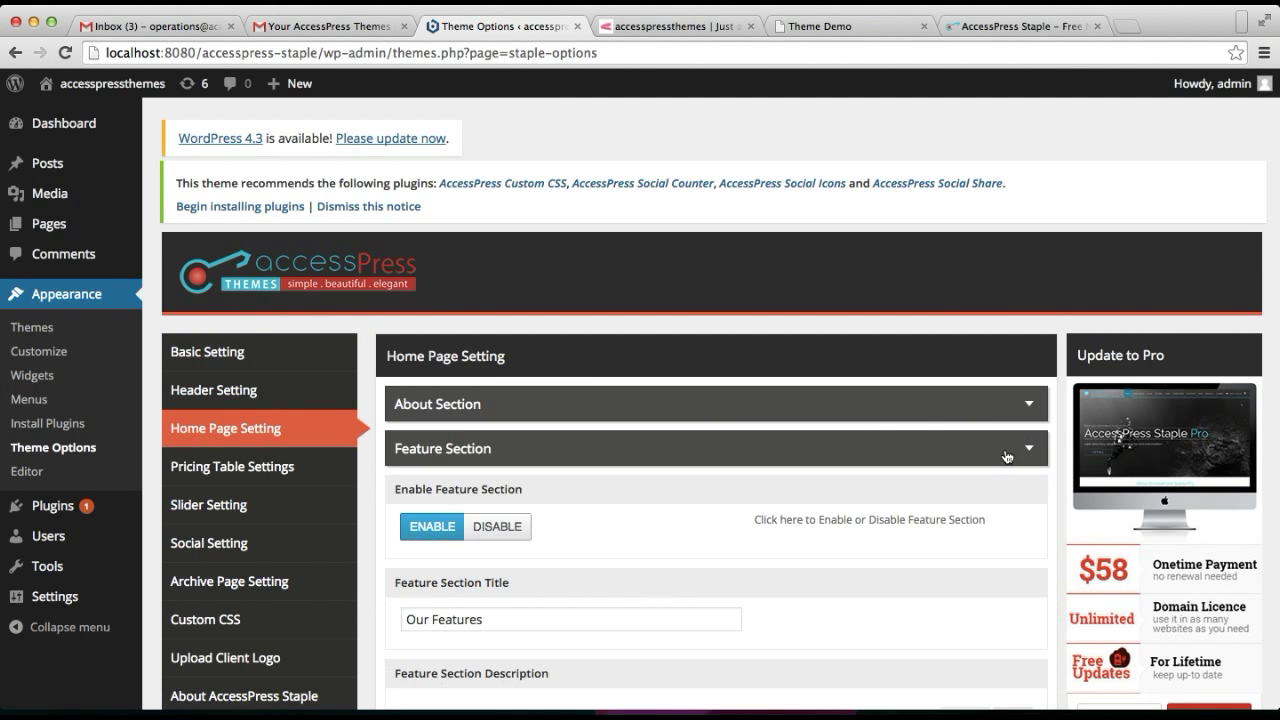
pyautogui.scroll(-6, 799, 504)
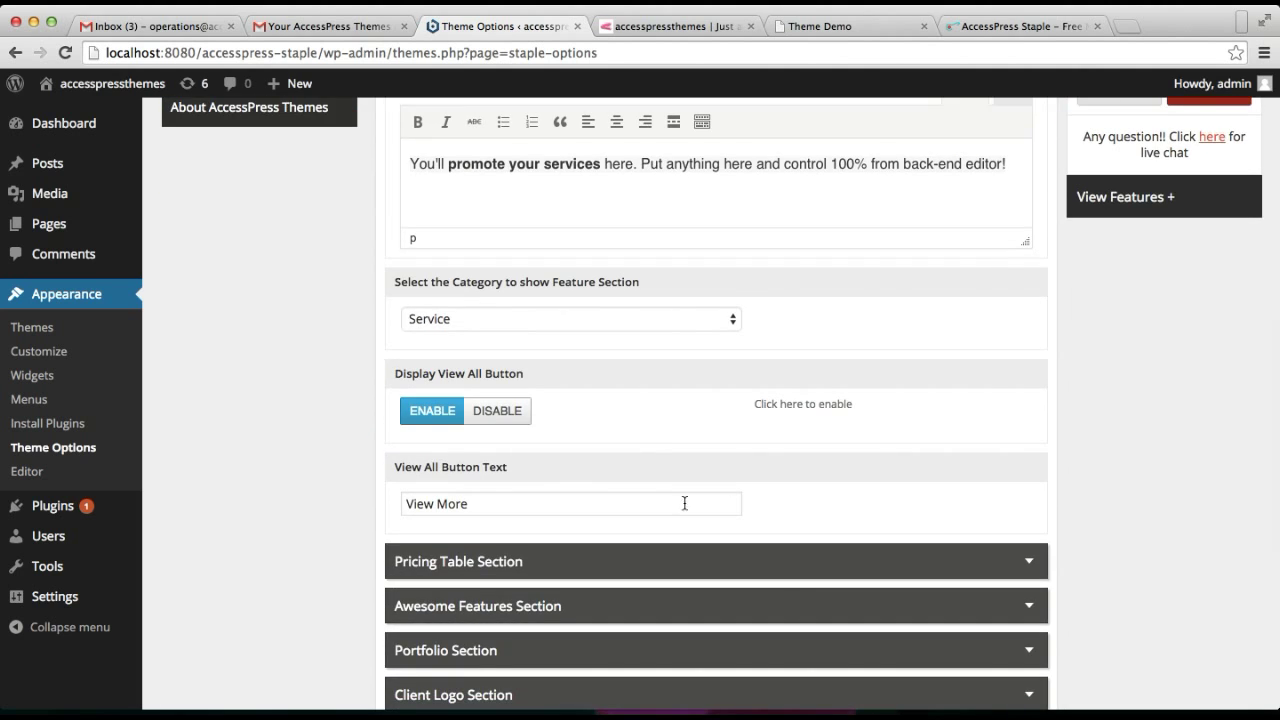
pyautogui.click(703, 322)
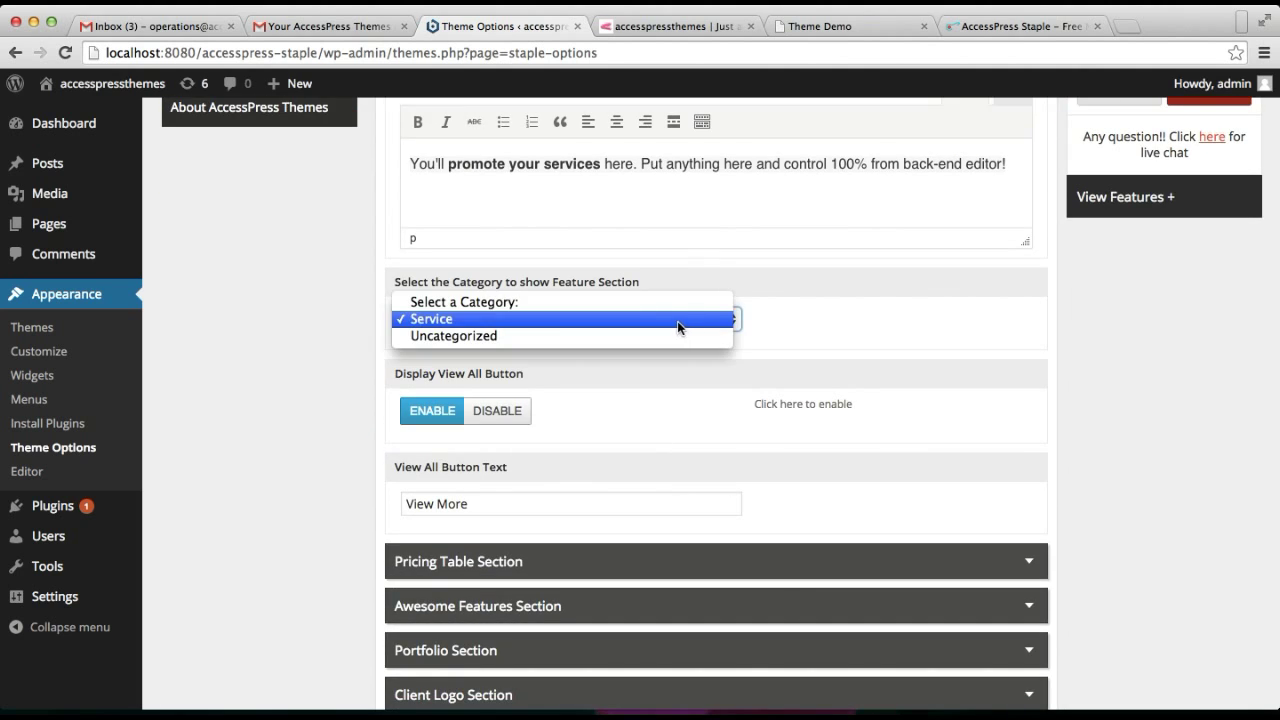
pyautogui.click(680, 326)
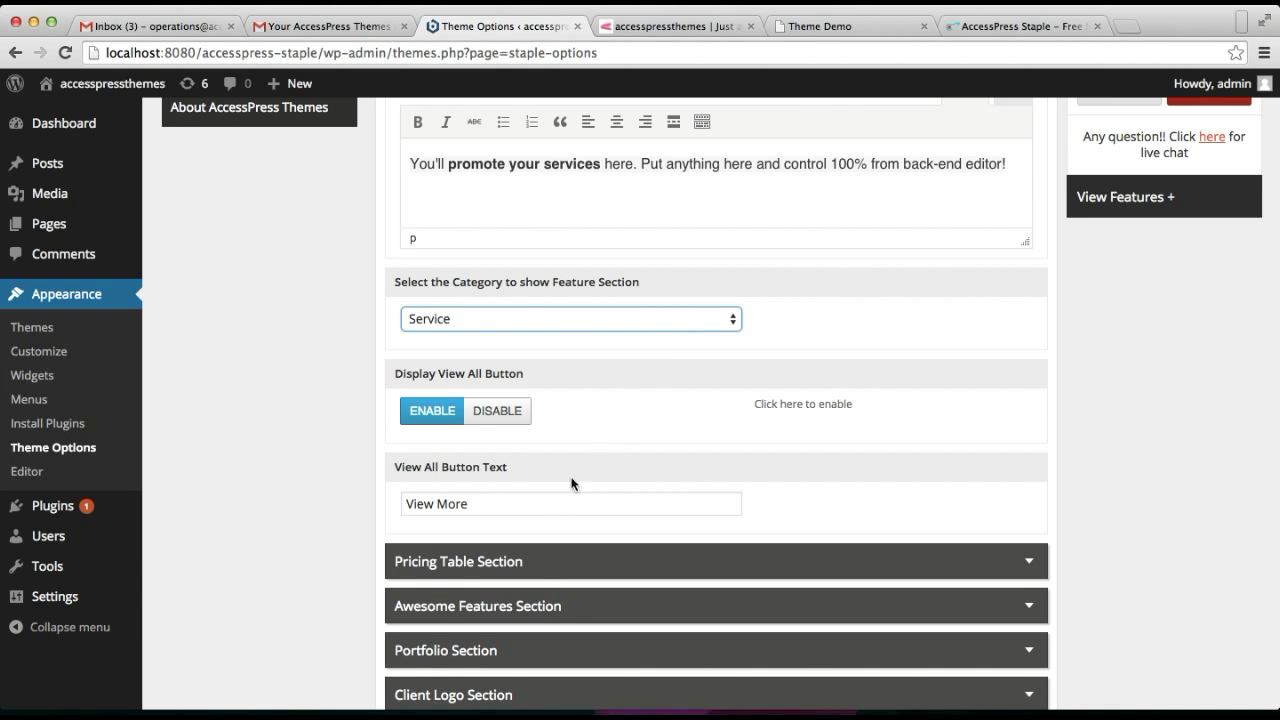
# Keep the View More button text and save the theme options.
pyautogui.scroll(-1, 619, 450)
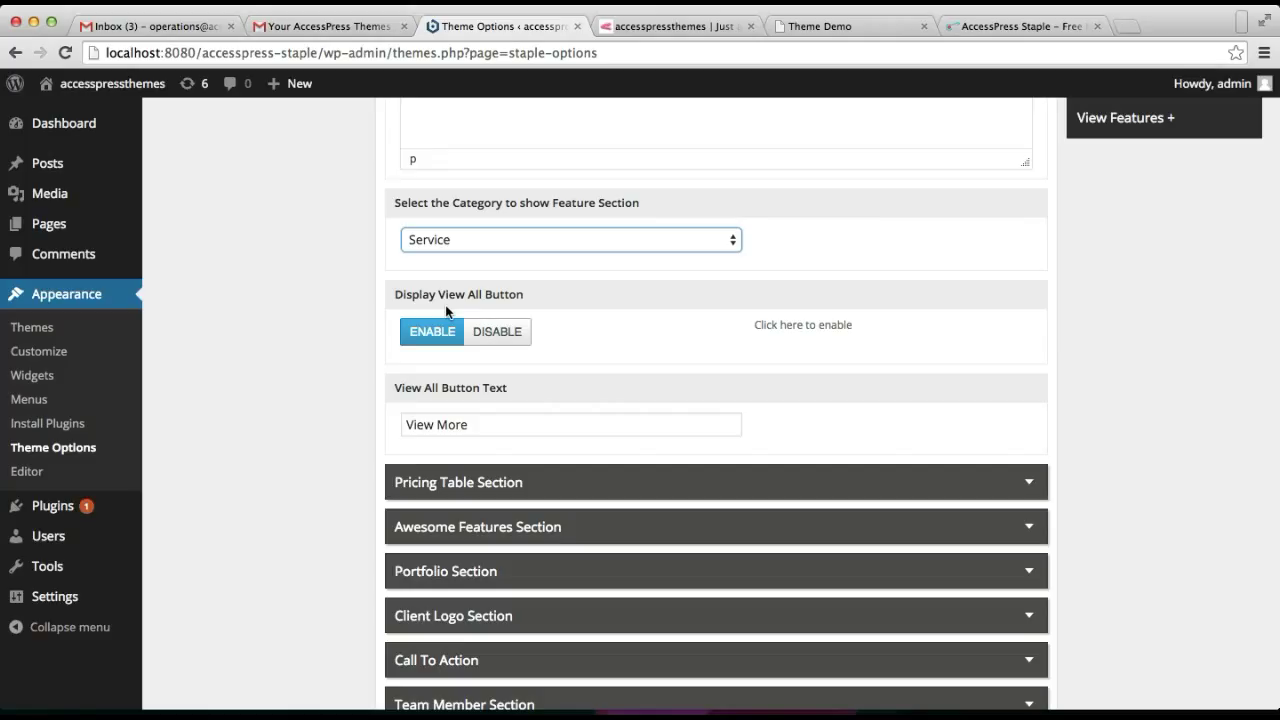
pyautogui.moveTo(493, 425); pyautogui.dragTo(384, 424)
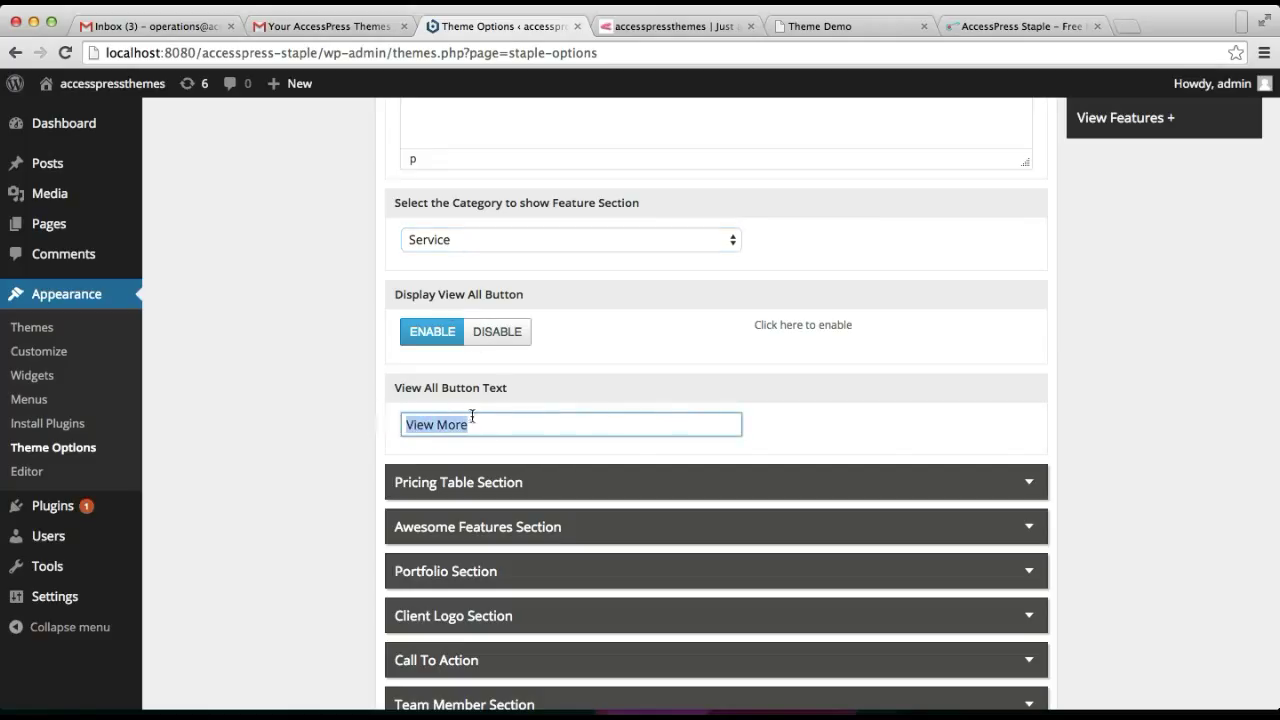
pyautogui.click(780, 429)
pyautogui.scroll(-6, 780, 429)
pyautogui.click(996, 614)
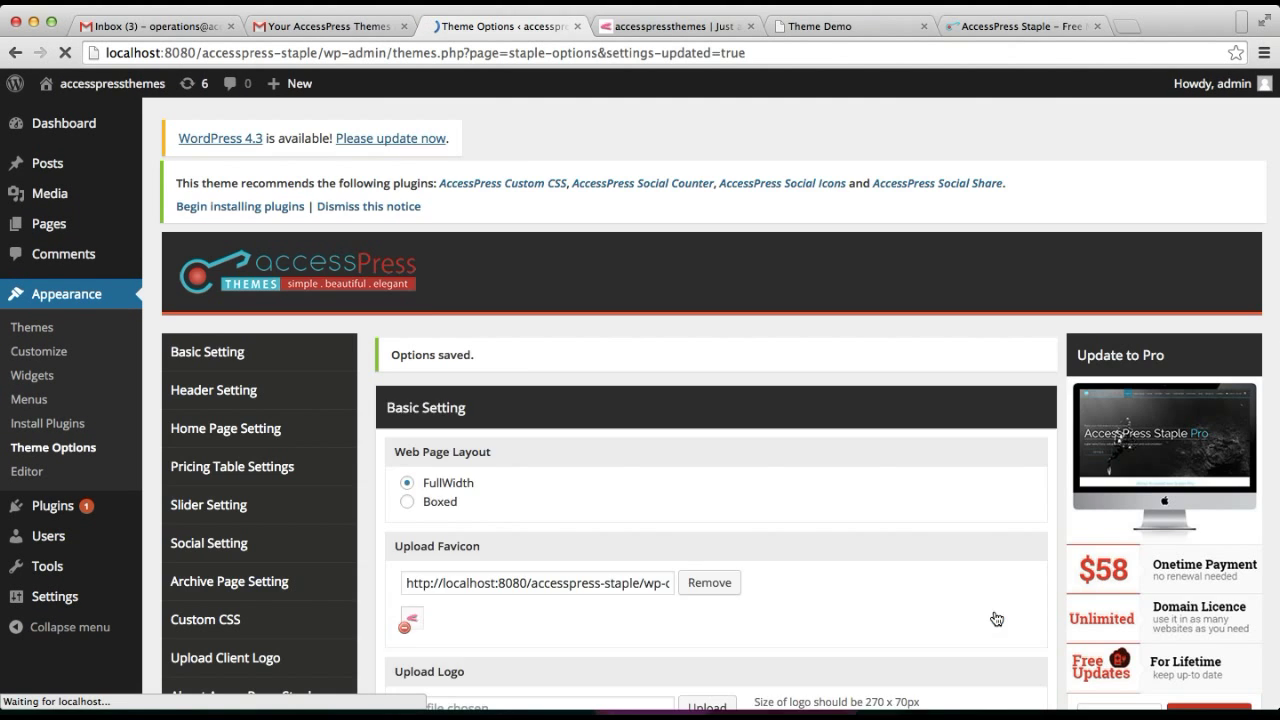
pyautogui.click(614, 26)
# Reload the homepage and check Our Features lists four Service posts, including POst Title.
pyautogui.click(578, 52)
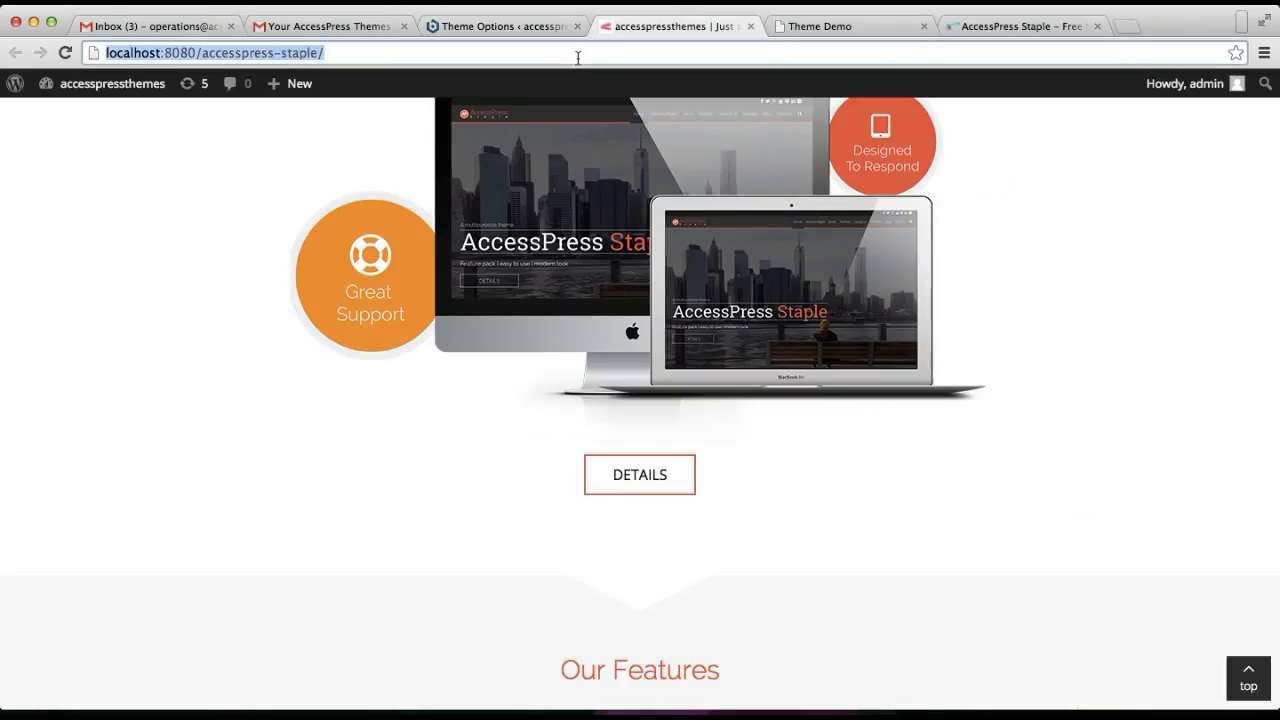
pyautogui.press('Return')
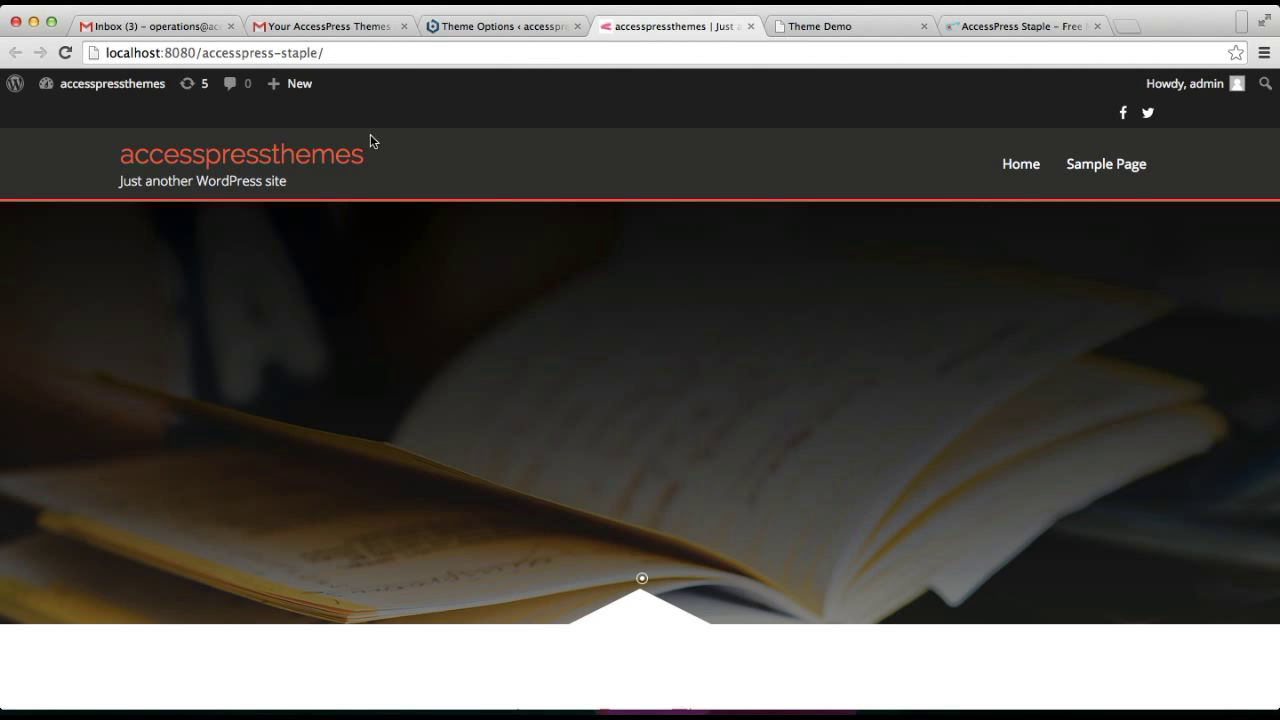
pyautogui.scroll(-10, 748, 500)
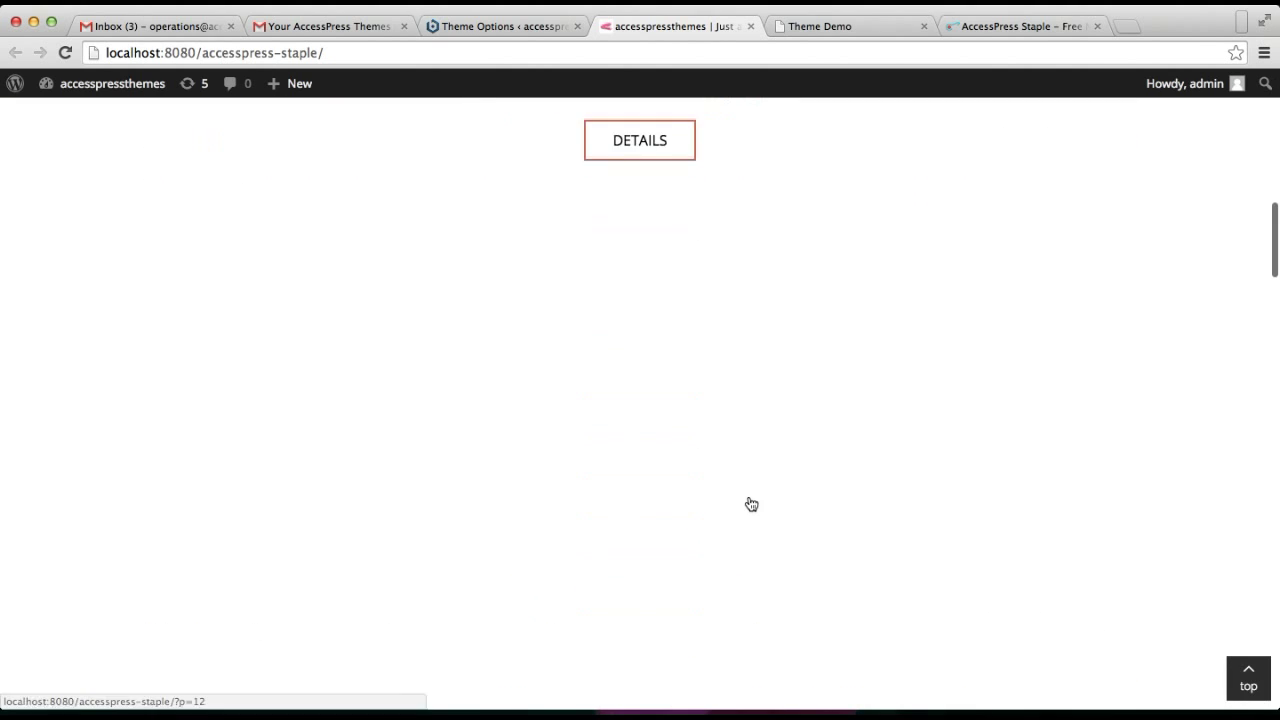
pyautogui.scroll(-3, 751, 503)
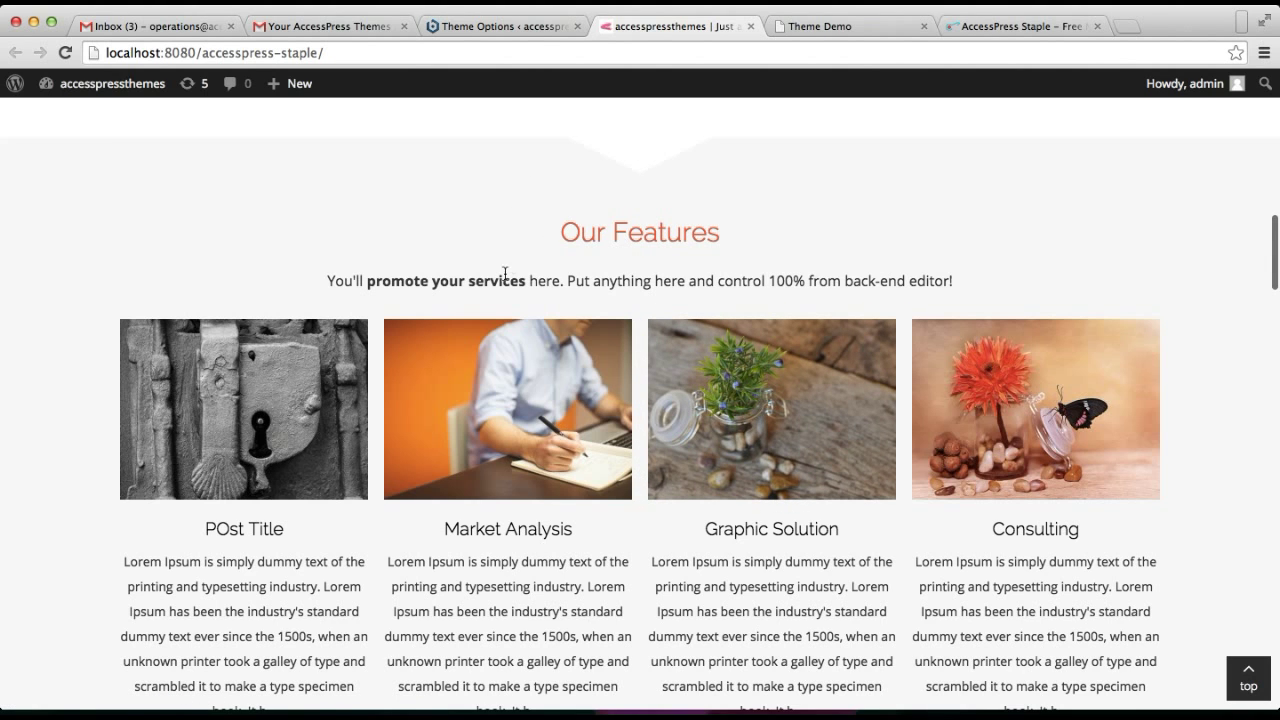
pyautogui.scroll(-3, 474, 480)
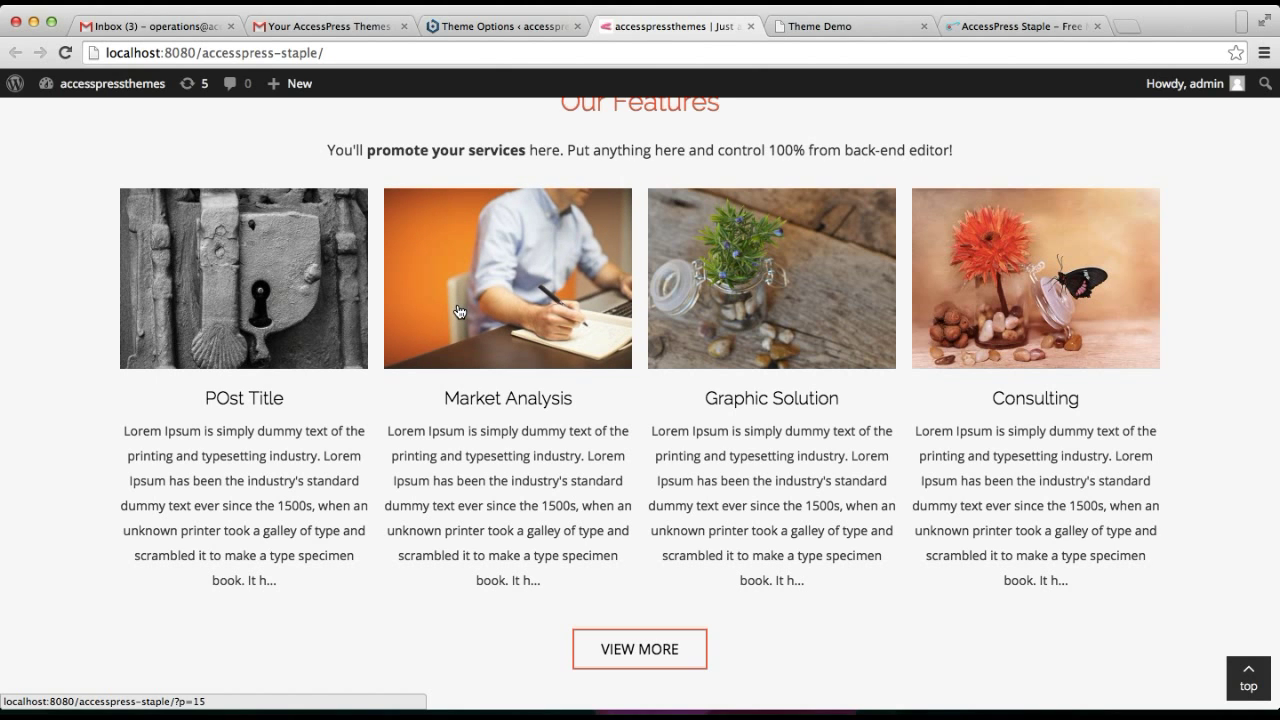
pyautogui.click(460, 27)
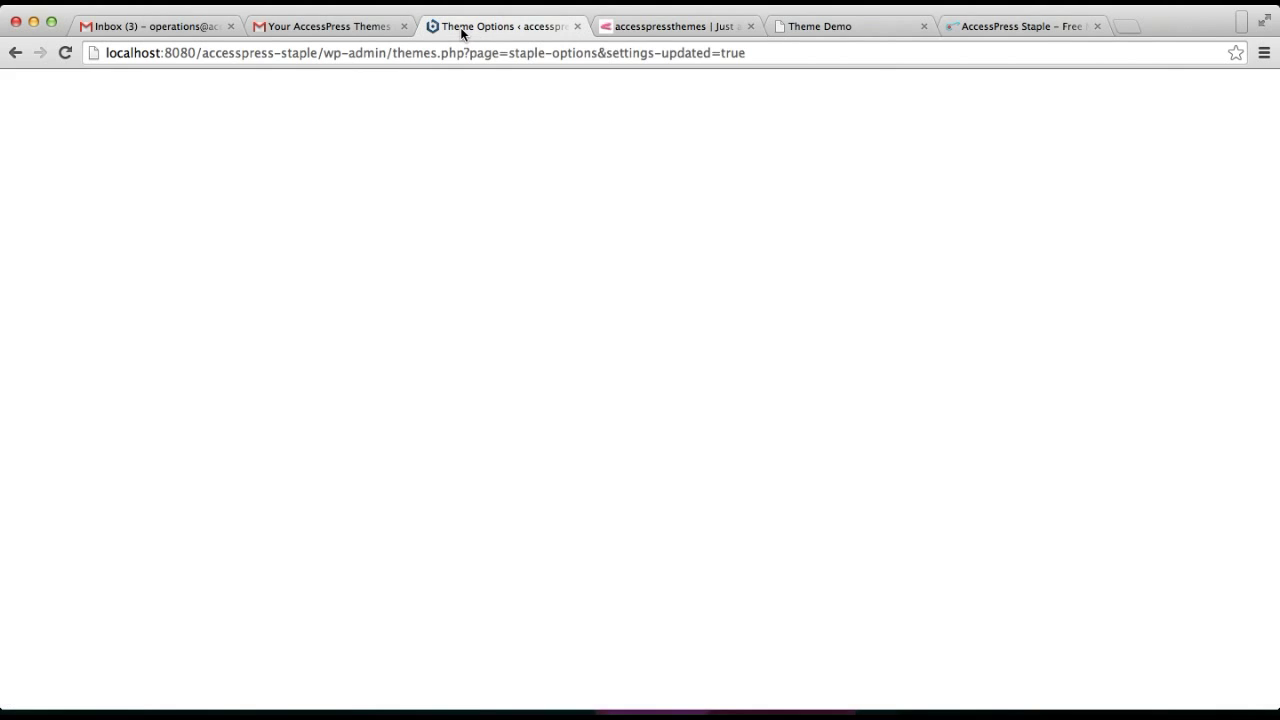
# Expand the Awesome Features Section and enter the description 'Description Here'.
pyautogui.click(291, 429)
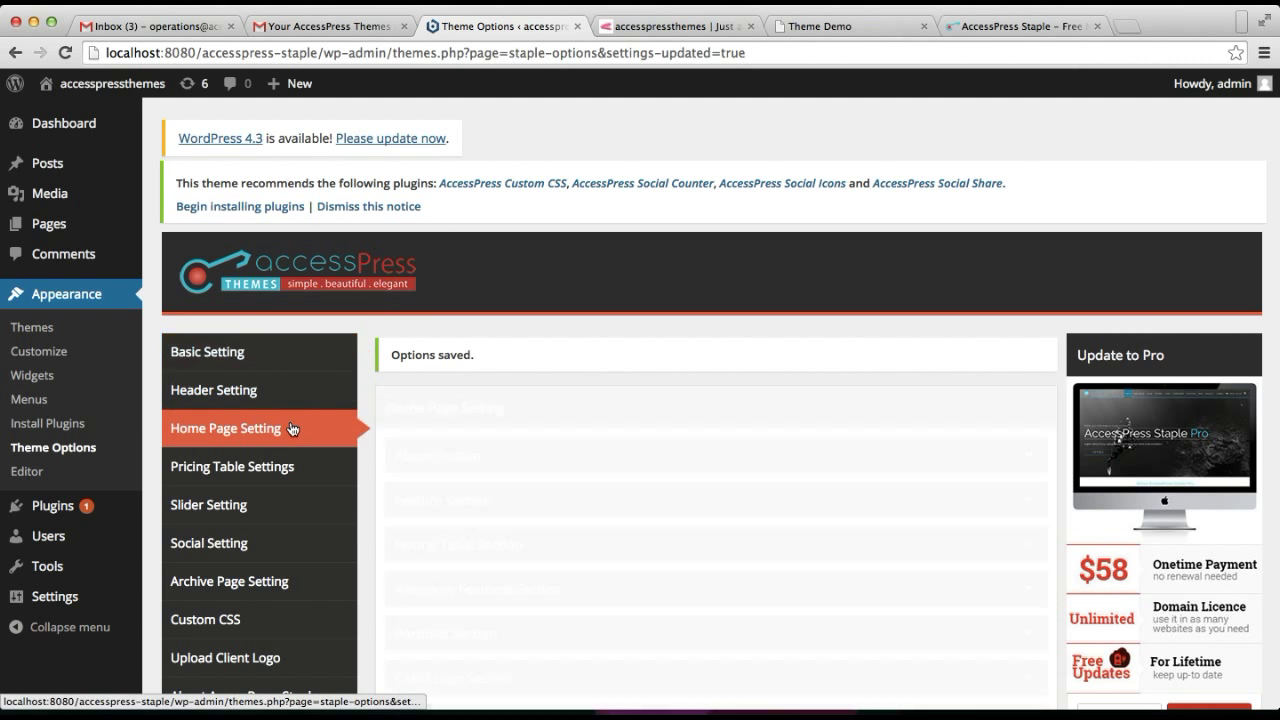
pyautogui.scroll(-3, 741, 519)
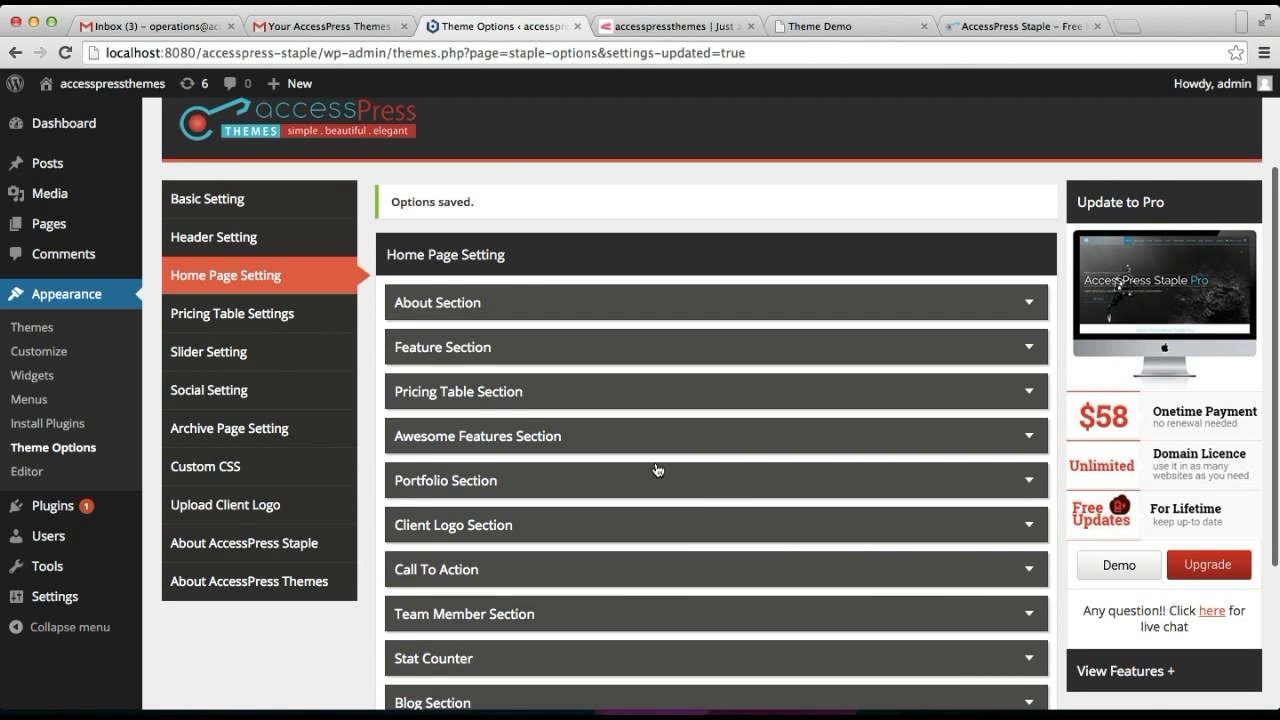
pyautogui.click(749, 438)
pyautogui.scroll(-2, 746, 437)
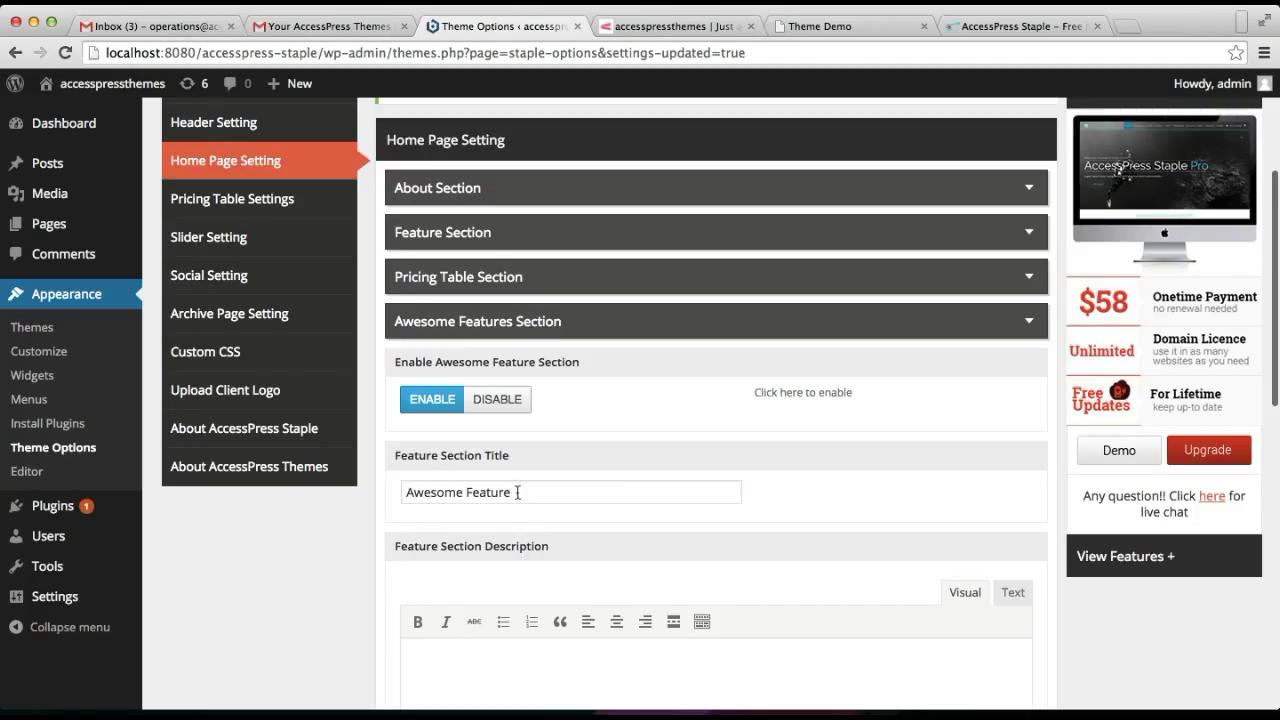
pyautogui.scroll(-5, 664, 590)
pyautogui.click(582, 386)
pyautogui.write('Description Here')
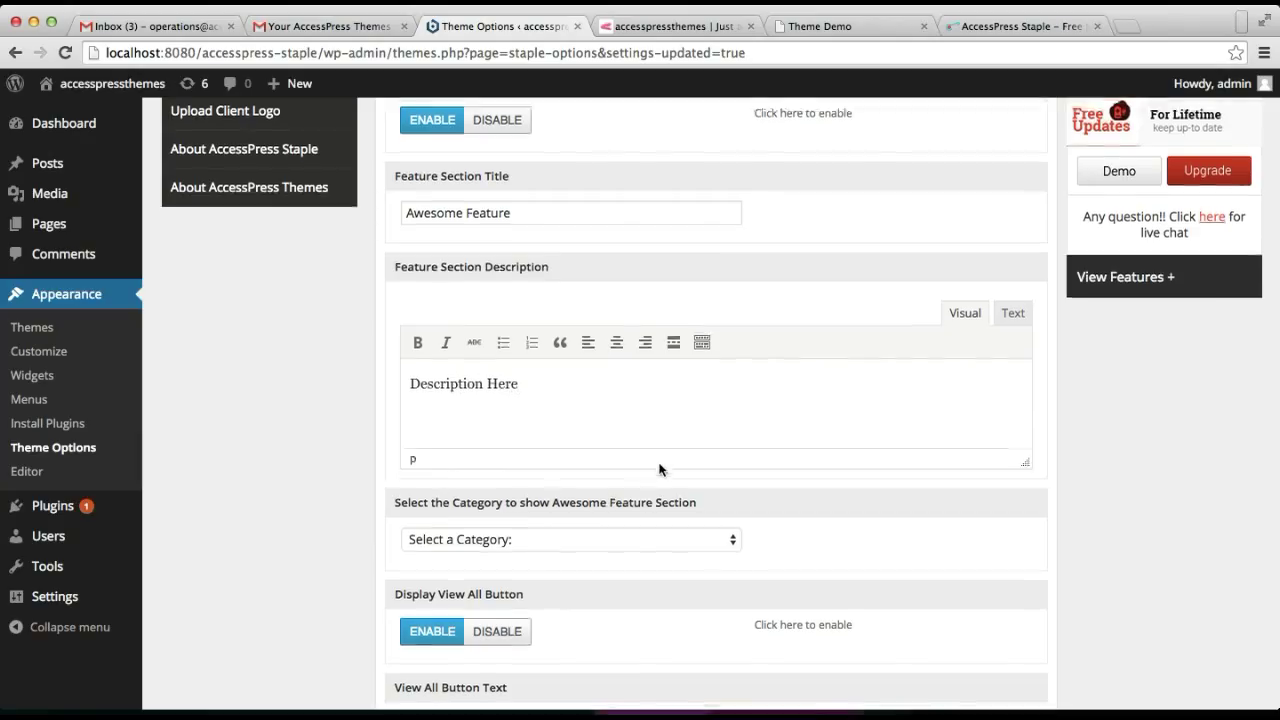
# Set the Awesome Features category to Service and save the theme options.
pyautogui.scroll(-5, 660, 463)
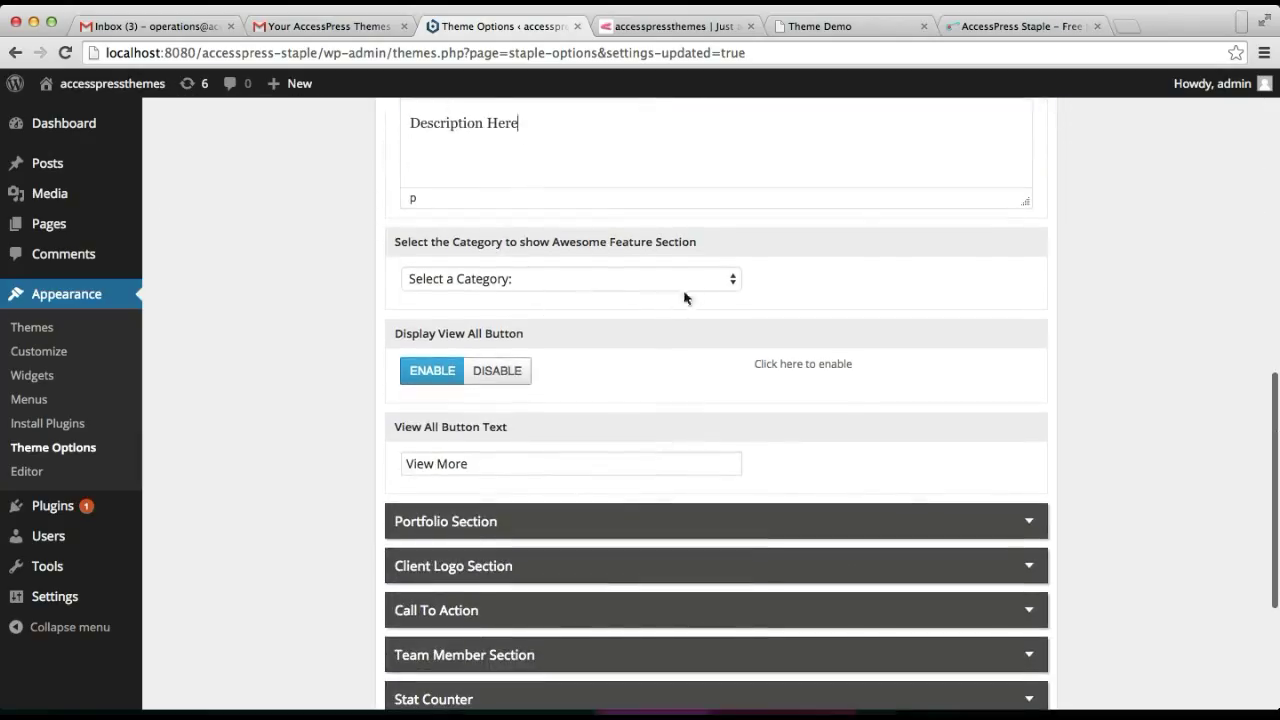
pyautogui.click(718, 282)
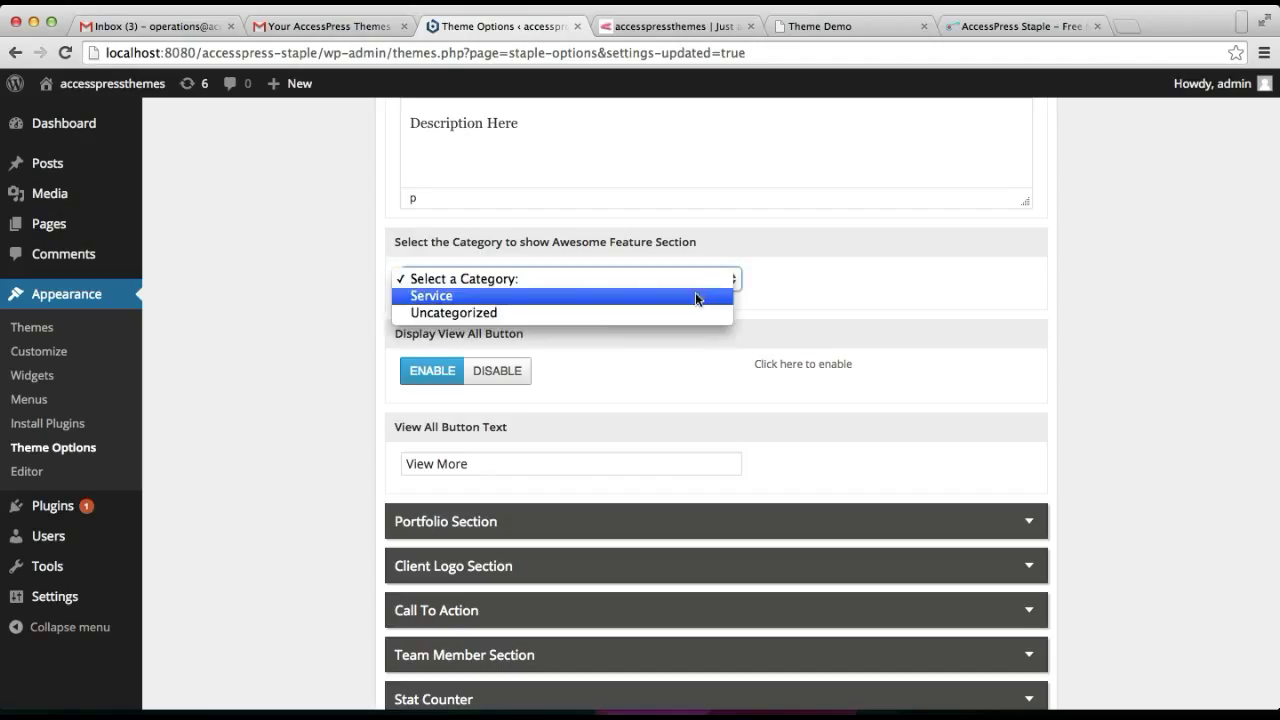
pyautogui.click(689, 296)
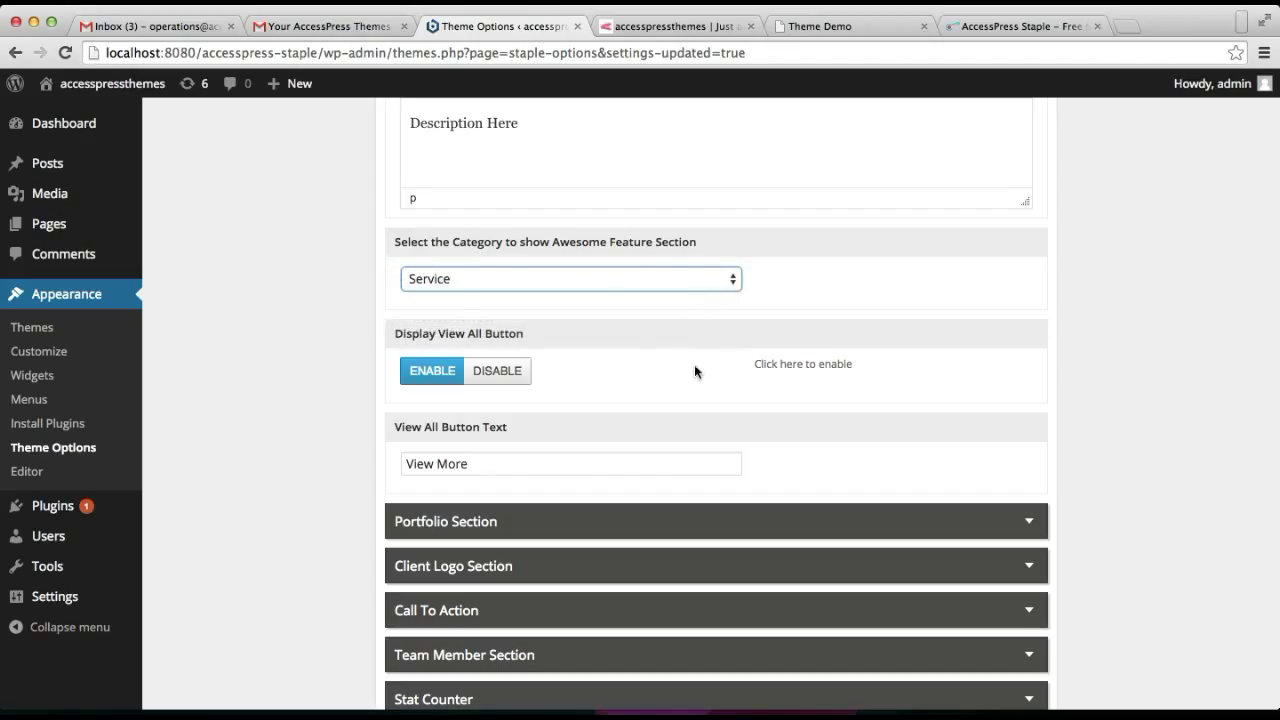
pyautogui.scroll(-5, 682, 370)
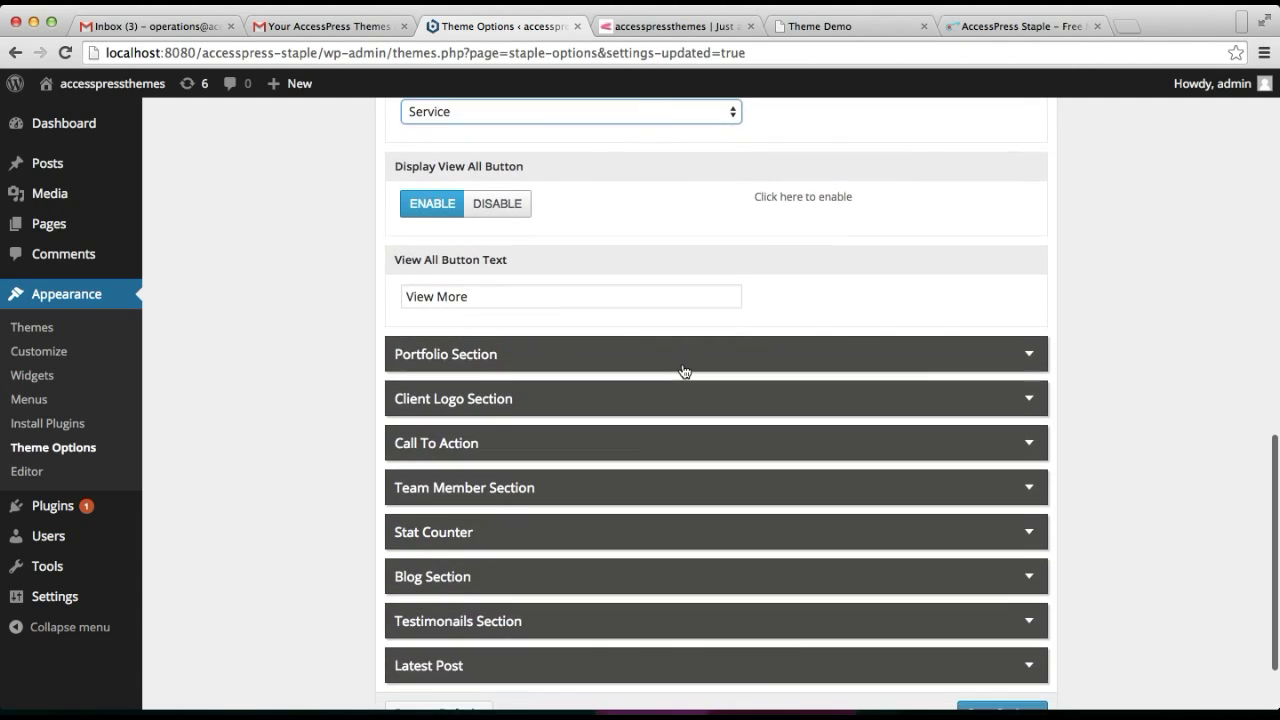
pyautogui.click(993, 625)
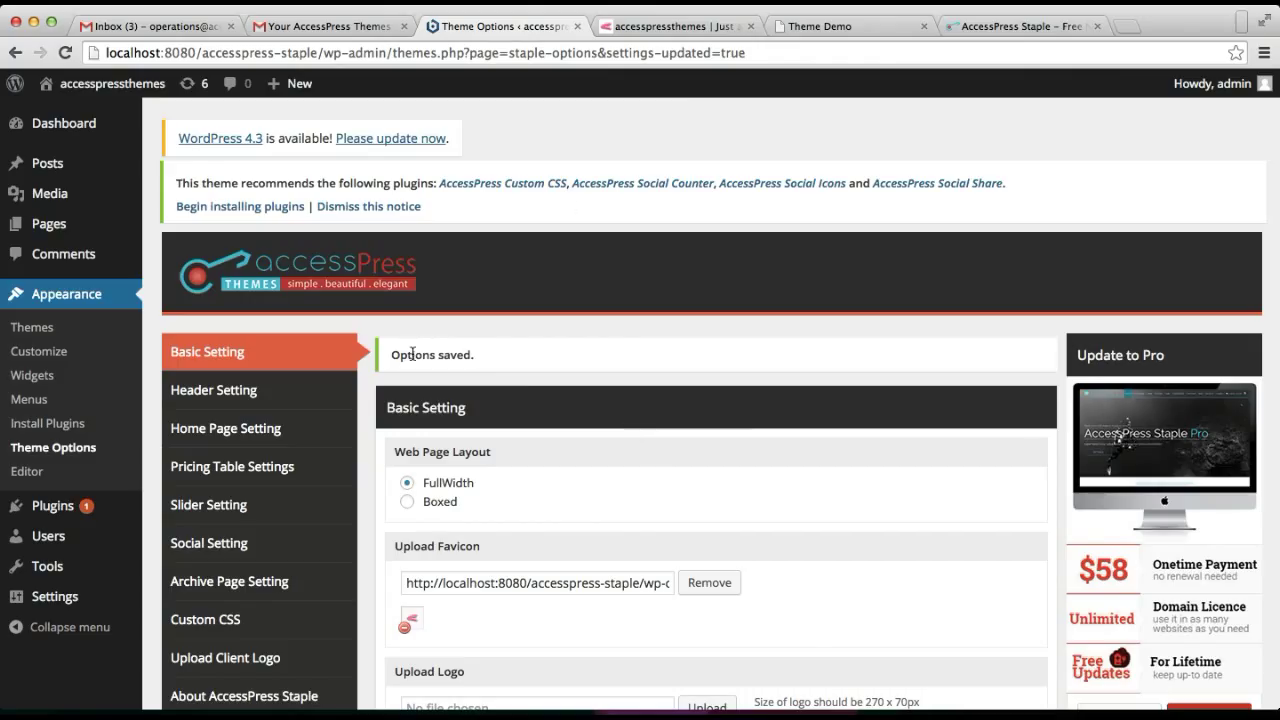
pyautogui.click(686, 27)
pyautogui.click(650, 53)
# Reload the homepage and verify Awesome Feature shows 'Description Here' with four Service posts.
pyautogui.press('Return')
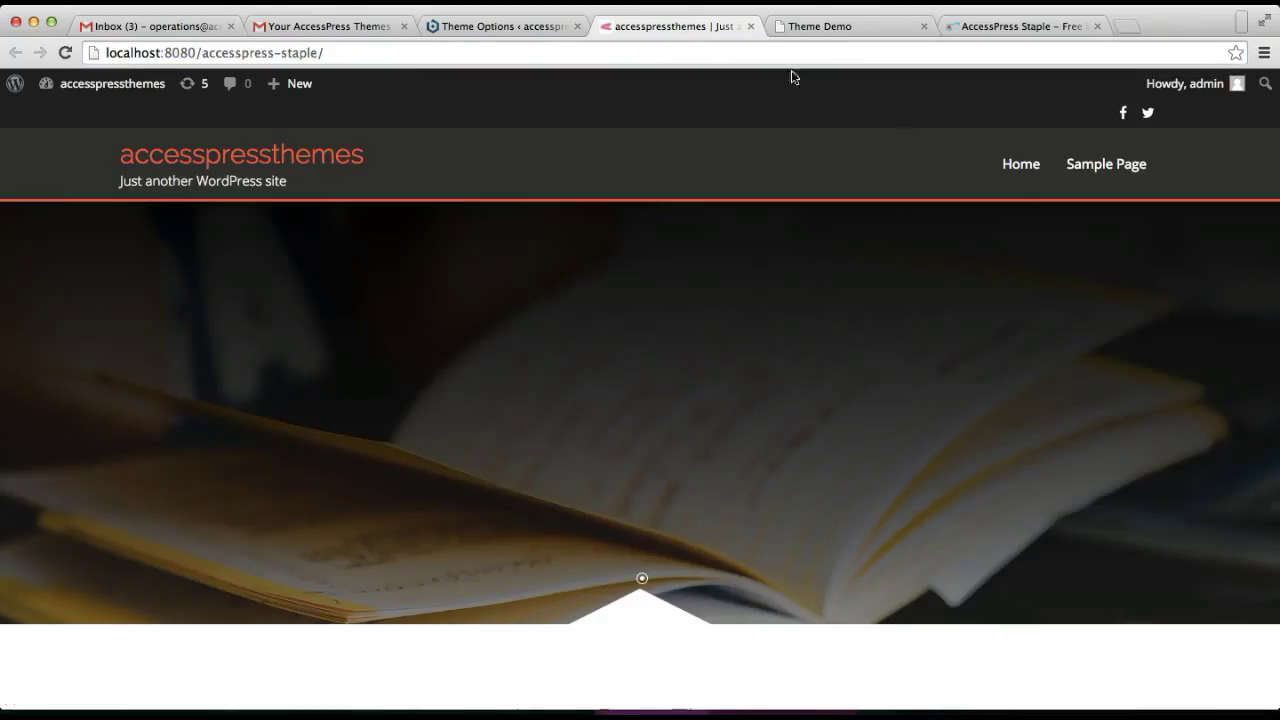
pyautogui.scroll(-10, 860, 366)
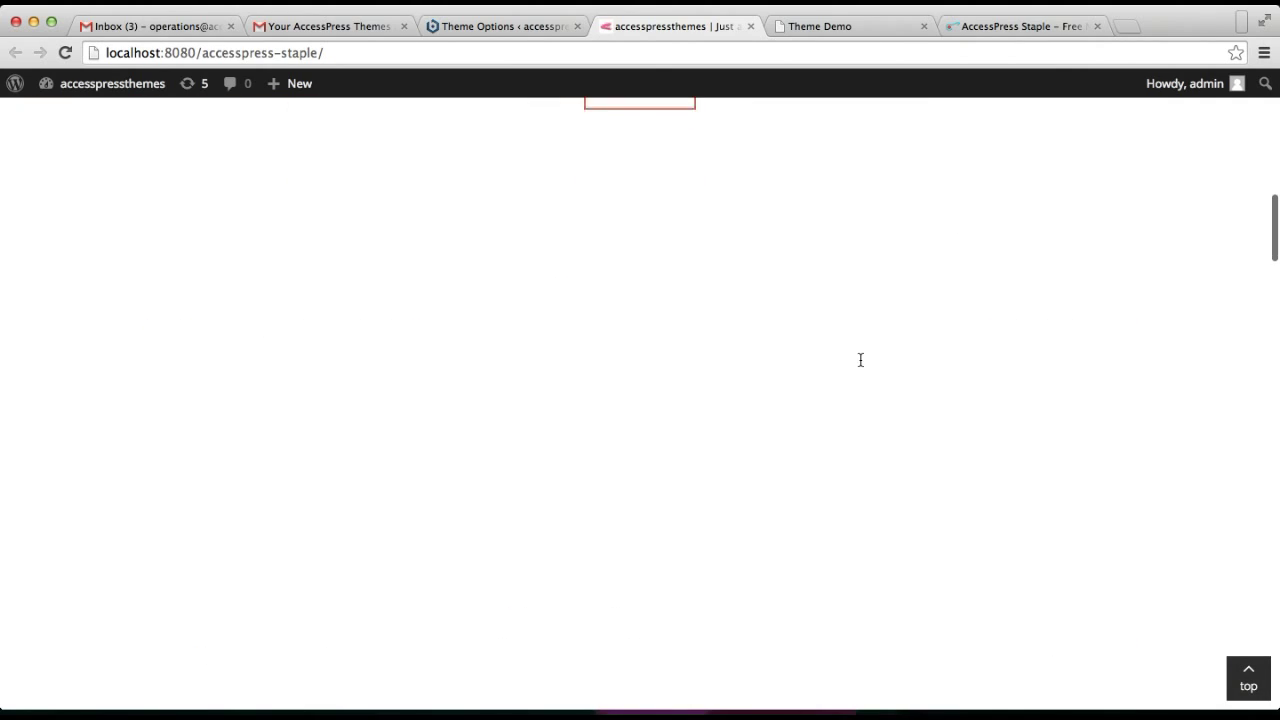
pyautogui.scroll(-5, 860, 362)
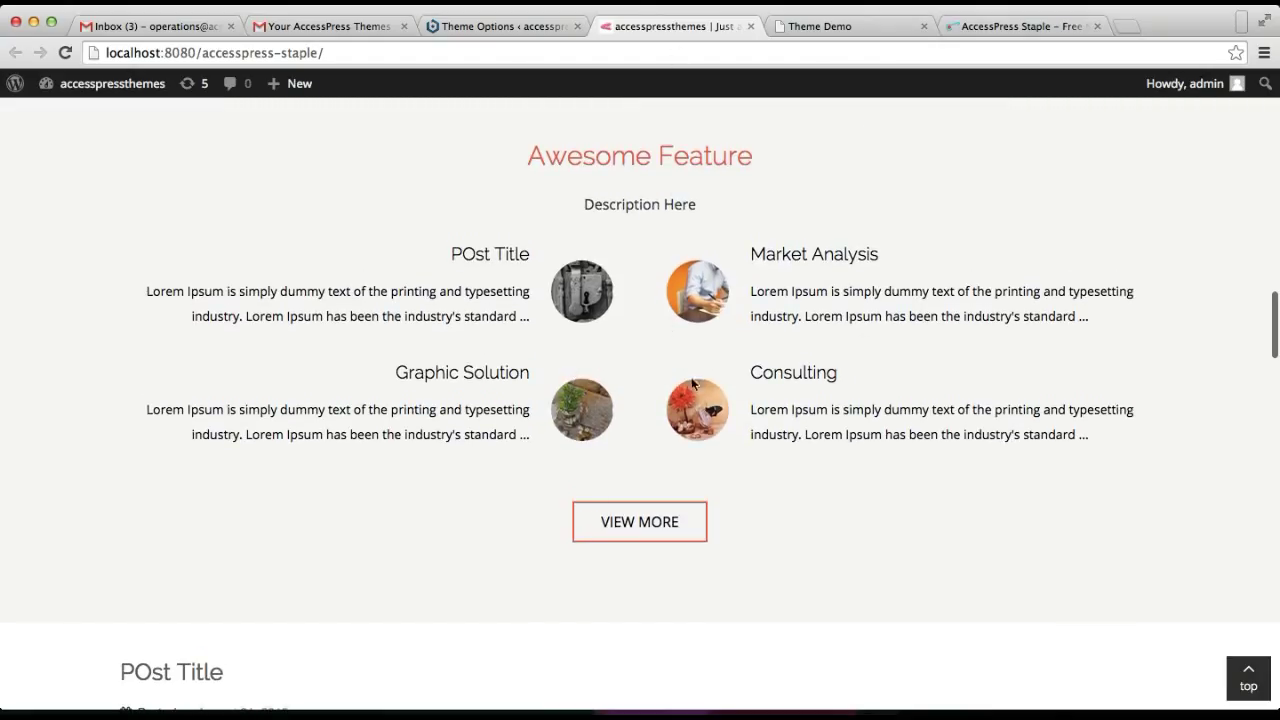
pyautogui.scroll(-2, 791, 477)
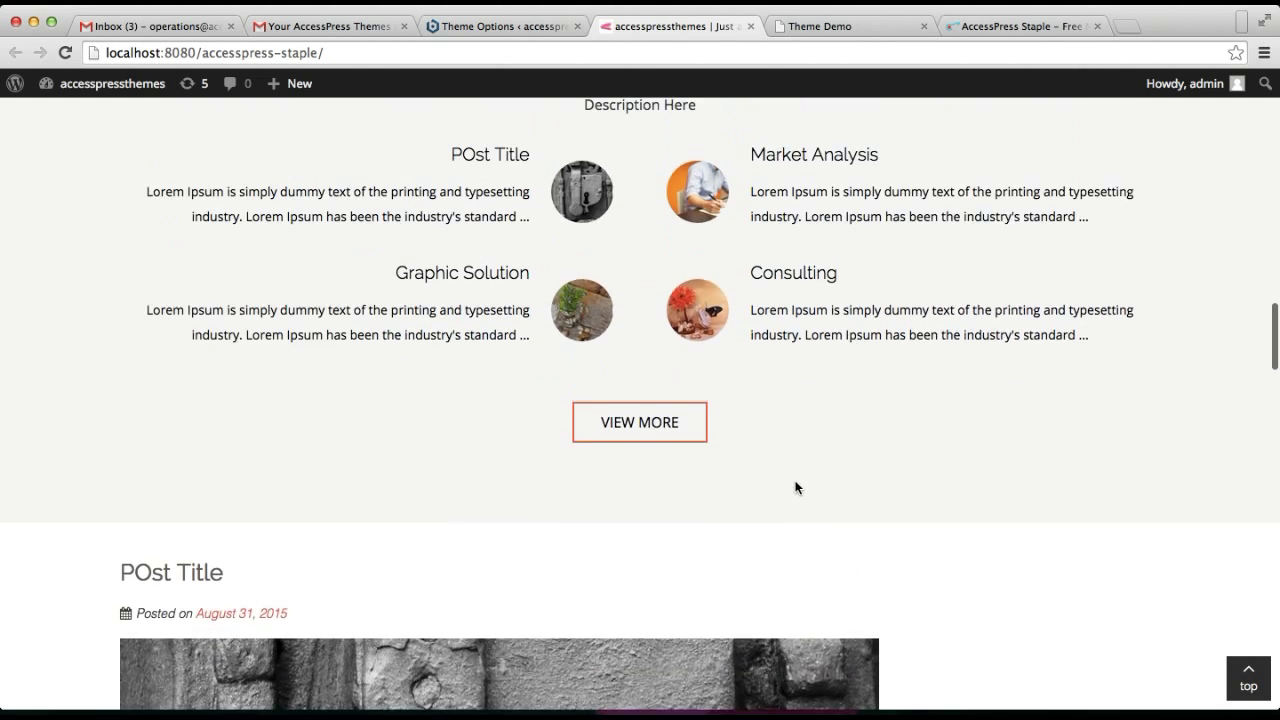
pyautogui.scroll(2, 795, 487)
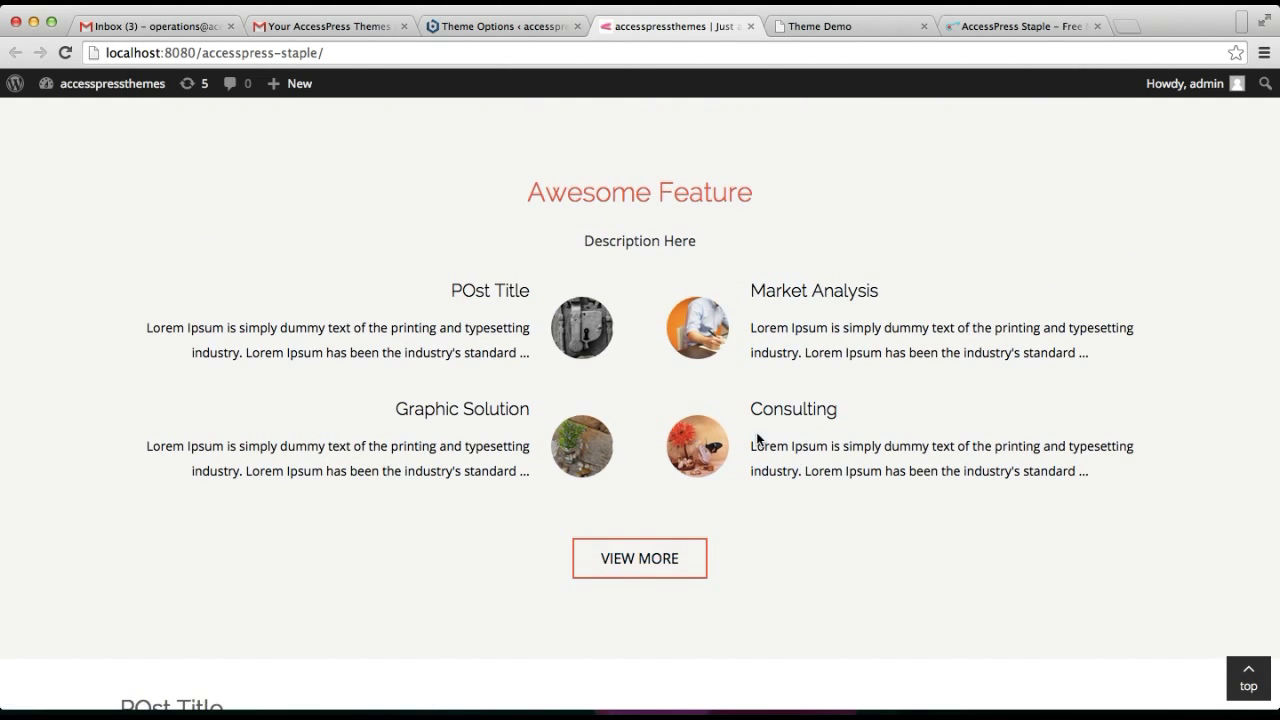
pyautogui.scroll(10, 808, 251)
pyautogui.scroll(8, 808, 257)
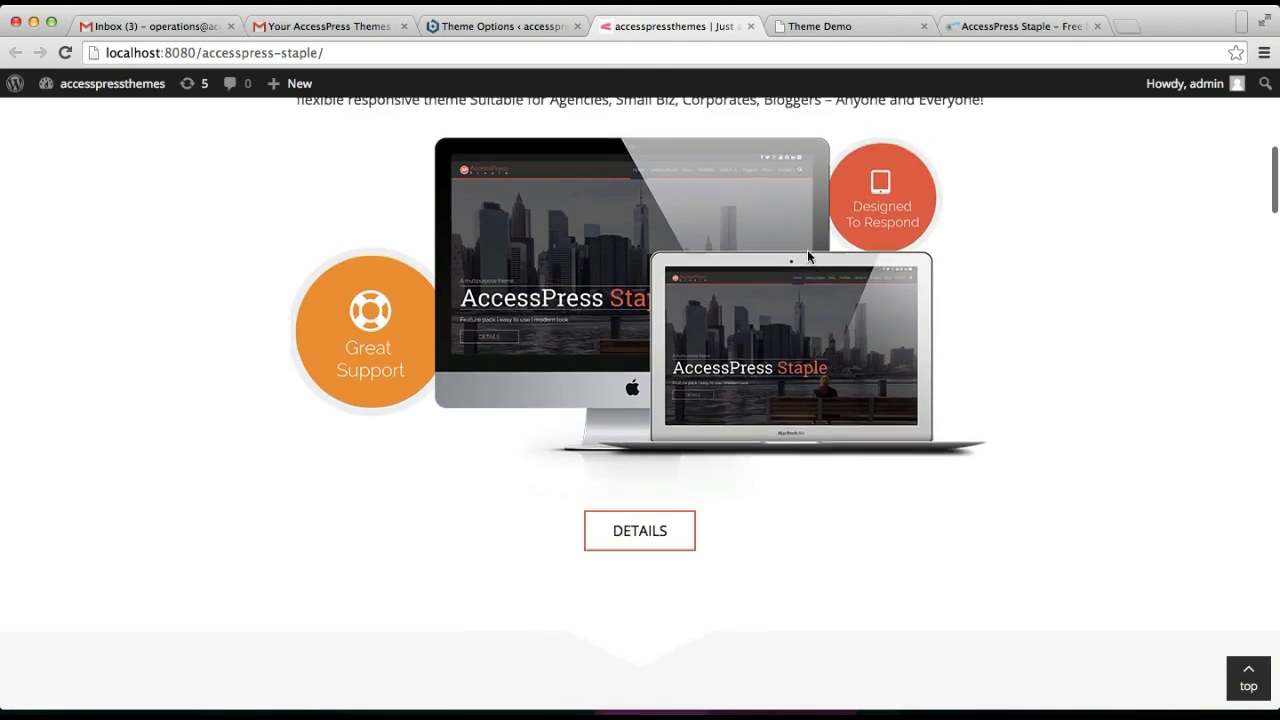
pyautogui.scroll(-15, 808, 257)
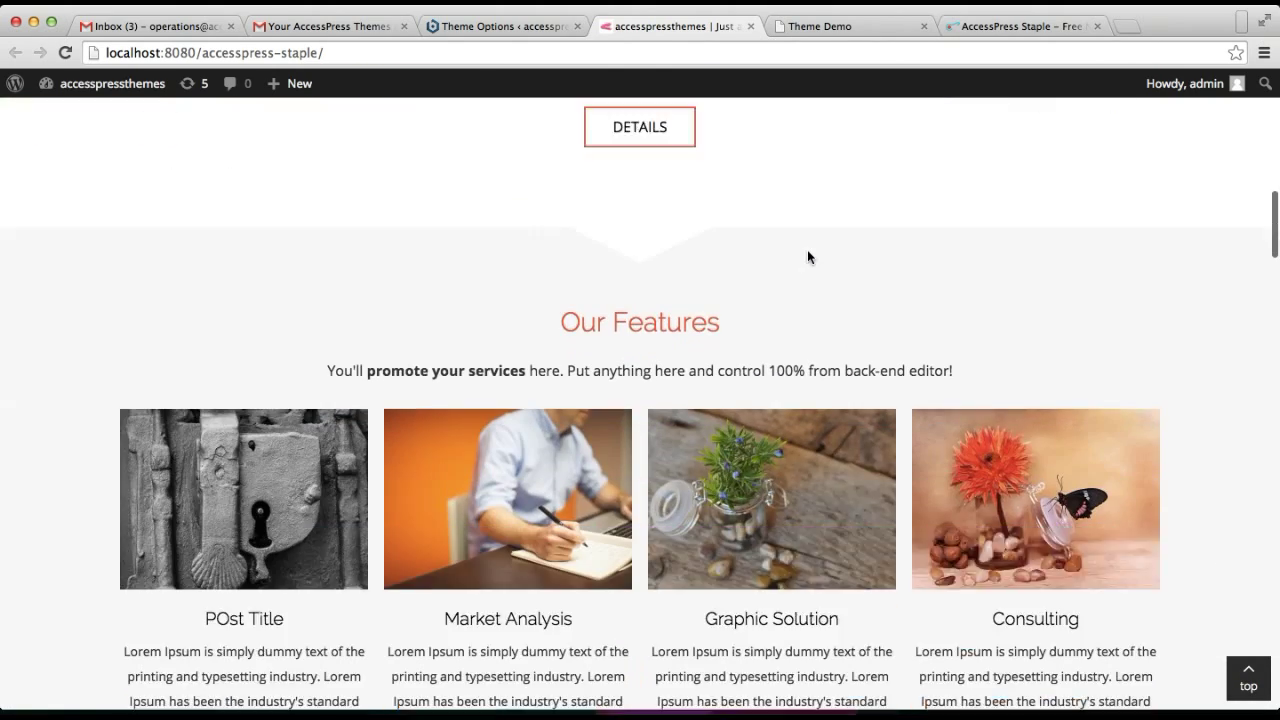